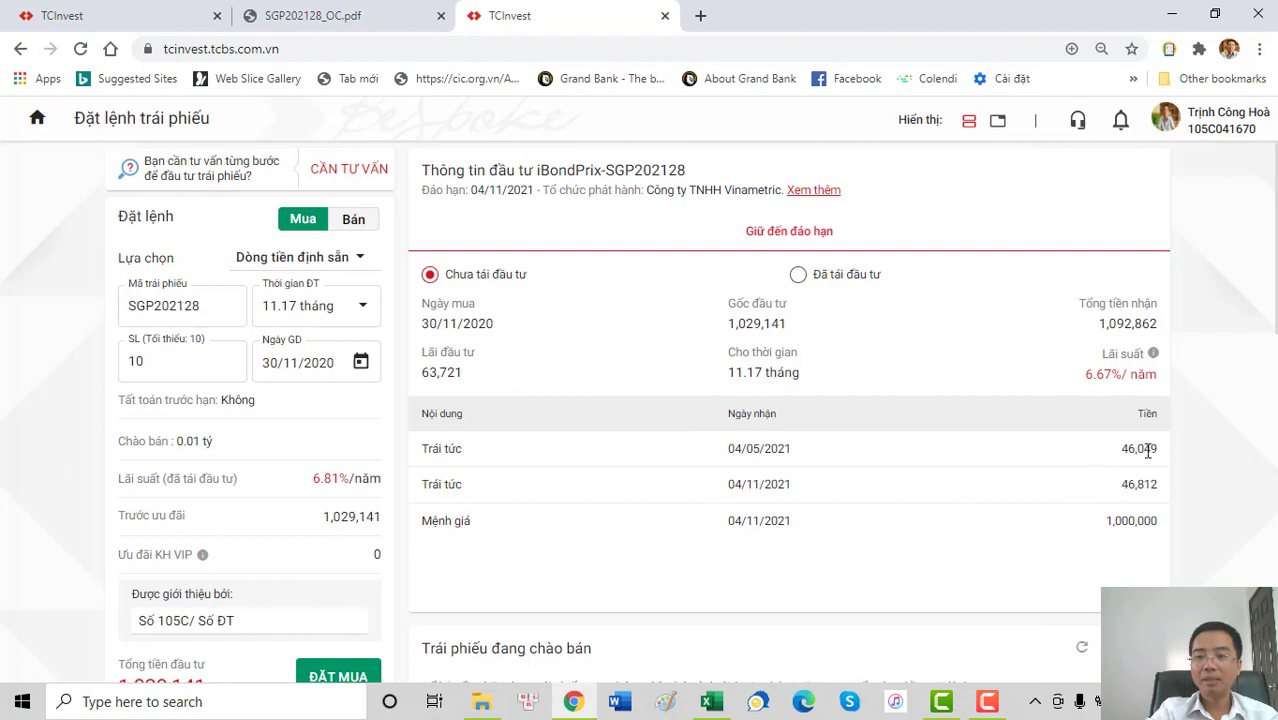
- Check the 04/11/2021 coupon amount, switch to Excel and review the bond code, issue date and end date on the iBondPrix-SGP202128 sheet
drag(1122, 448, 1163, 492)
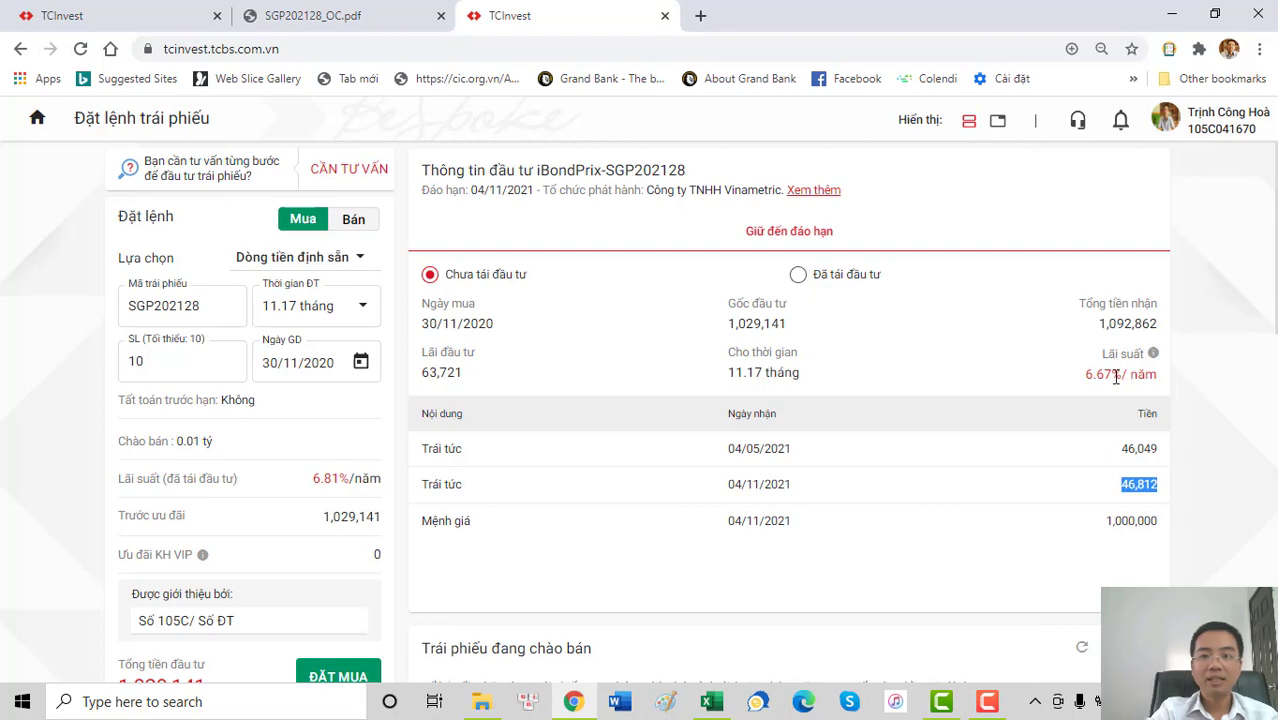
click(713, 704)
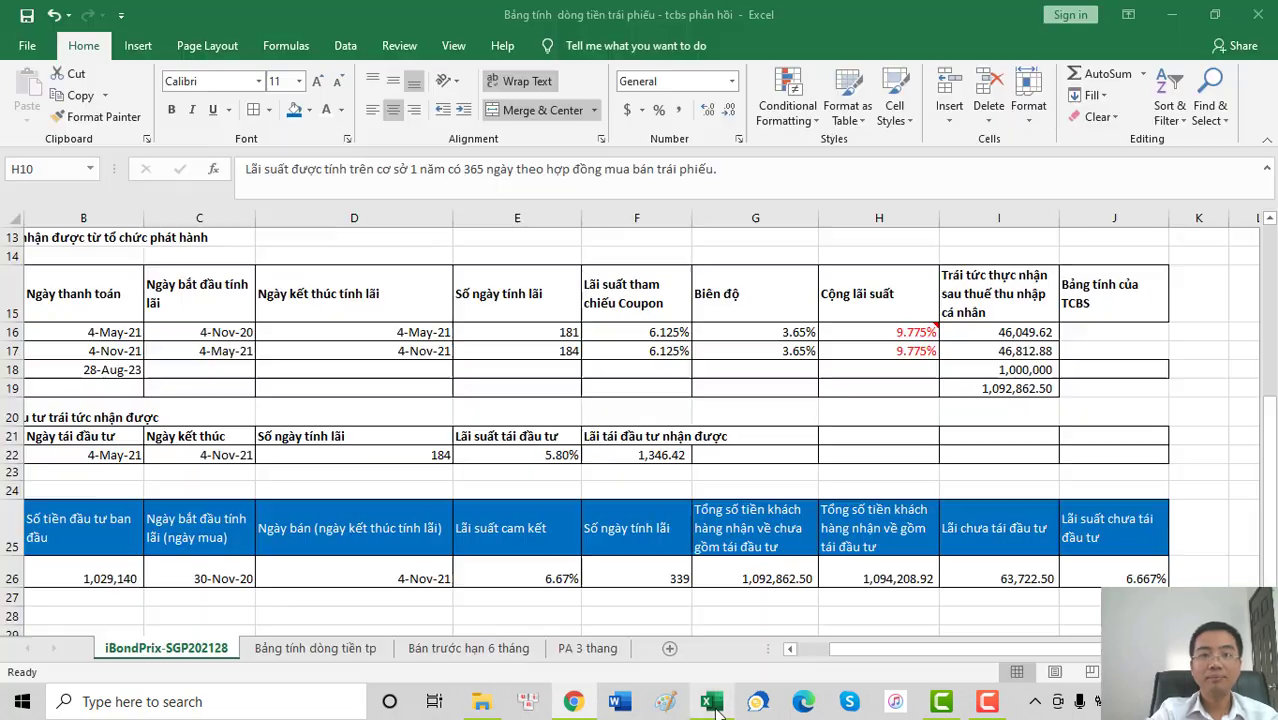
scroll(524, 385, up, 4)
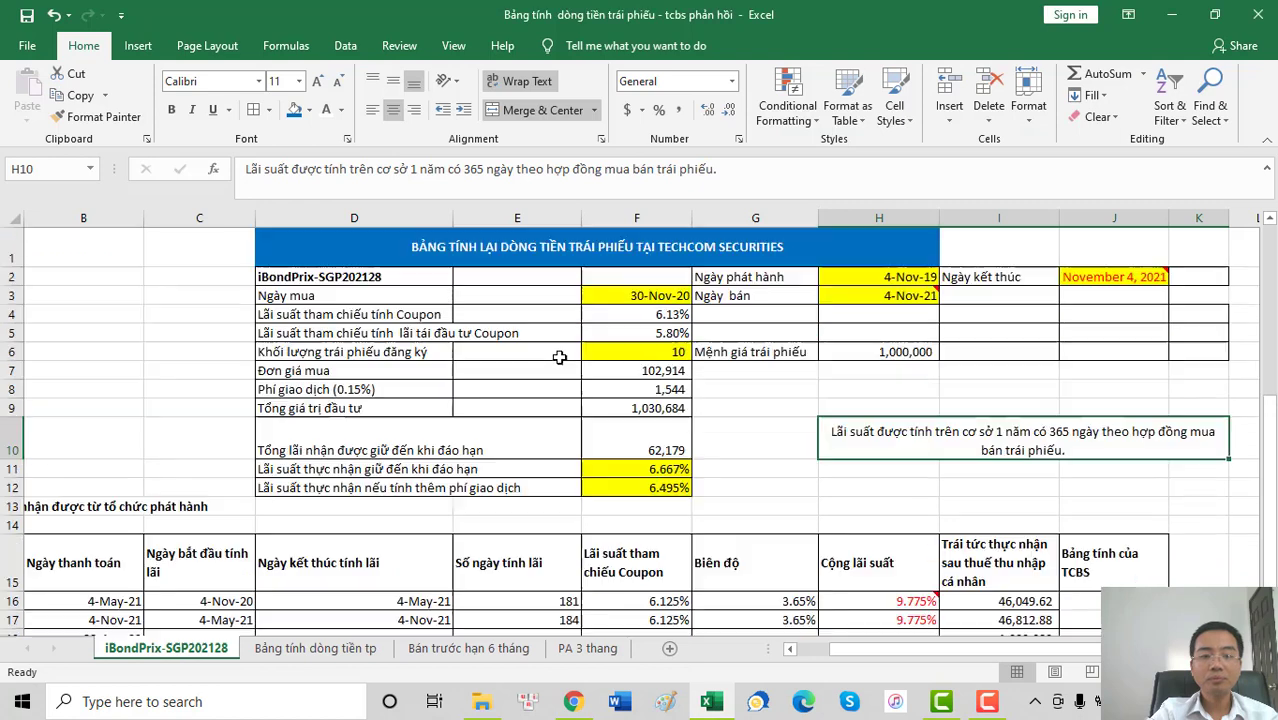
click(542, 289)
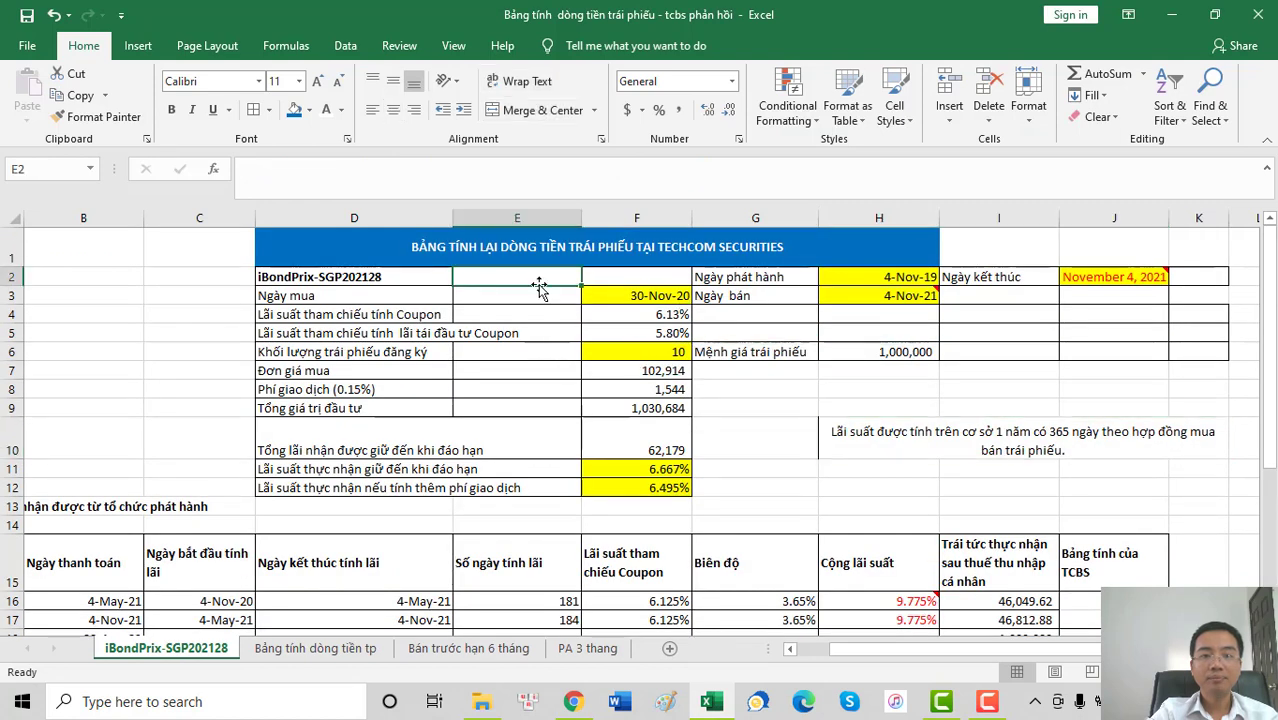
click(278, 283)
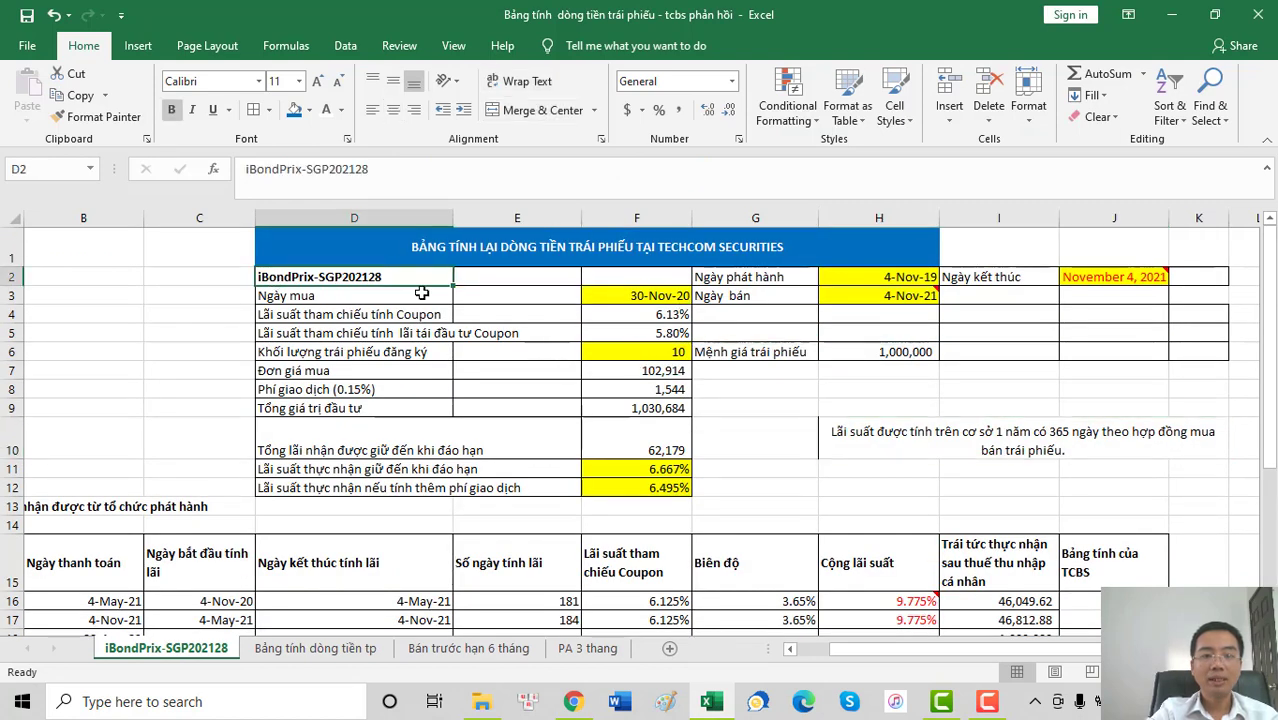
click(766, 284)
click(915, 284)
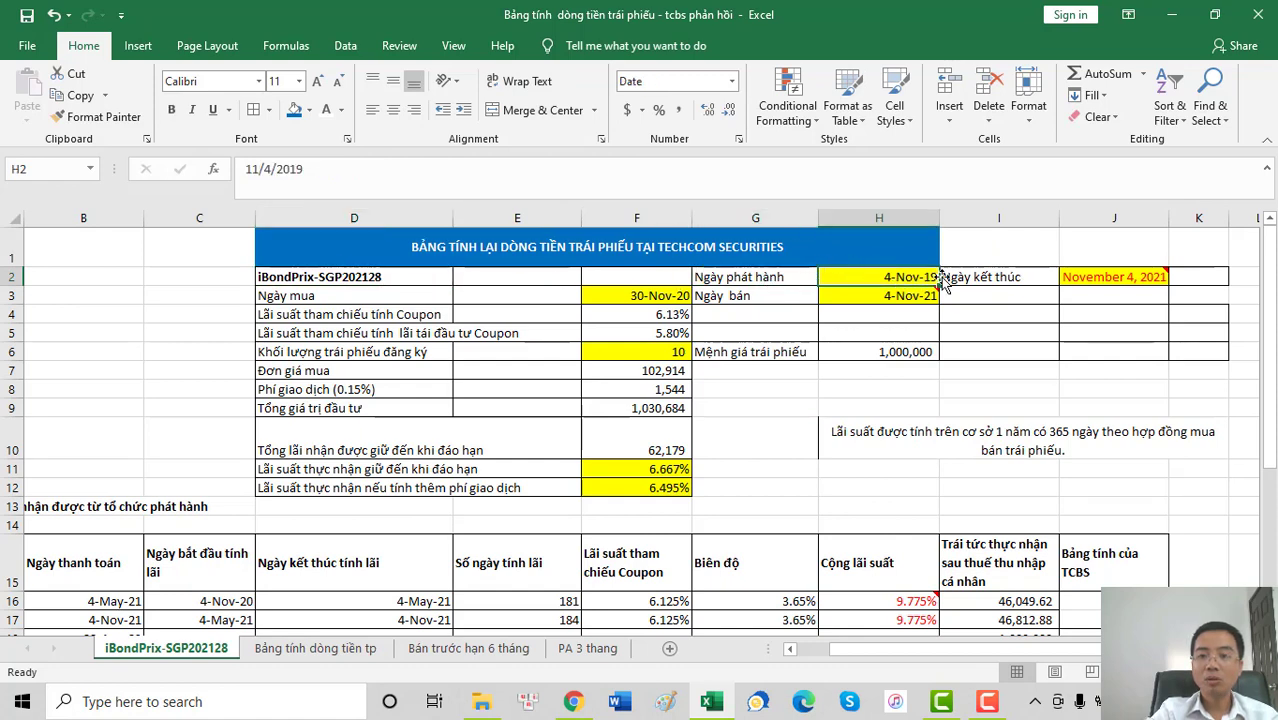
click(1010, 280)
click(1114, 279)
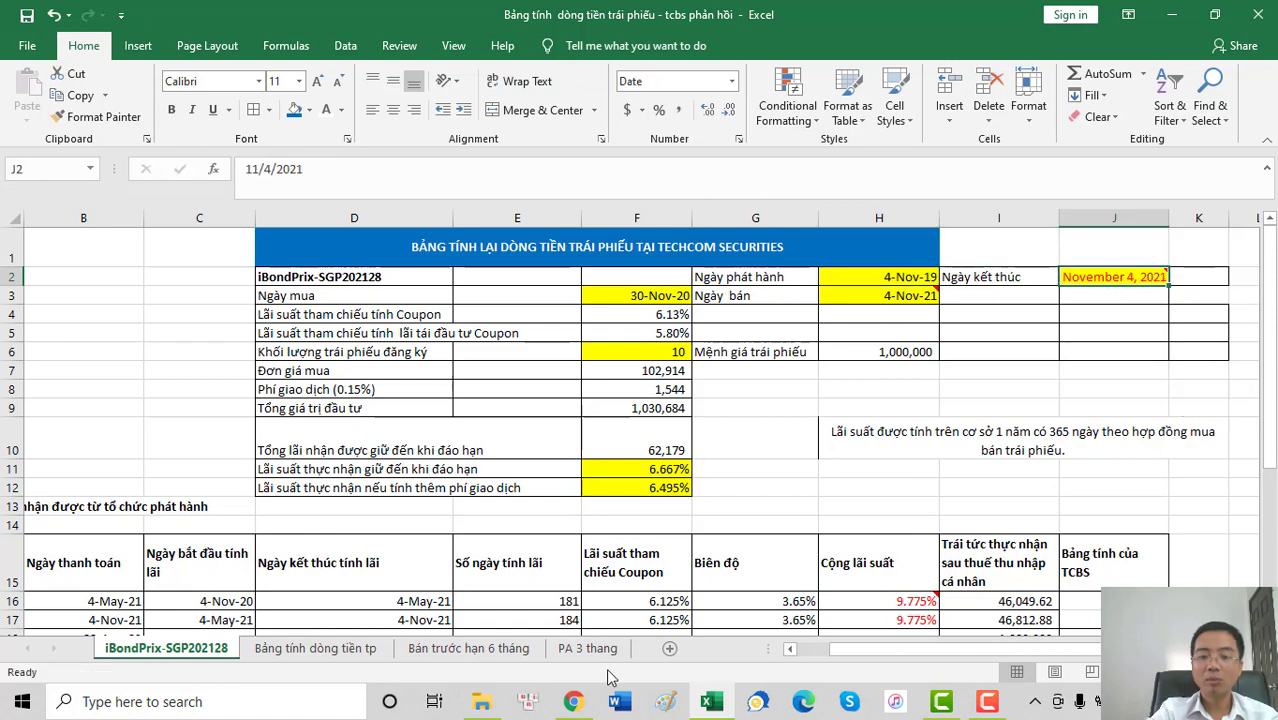
- Switch to TCInvest in Chrome, open the additional details of bond SGP202128 and check its issue date and par value
key(alt+Tab)
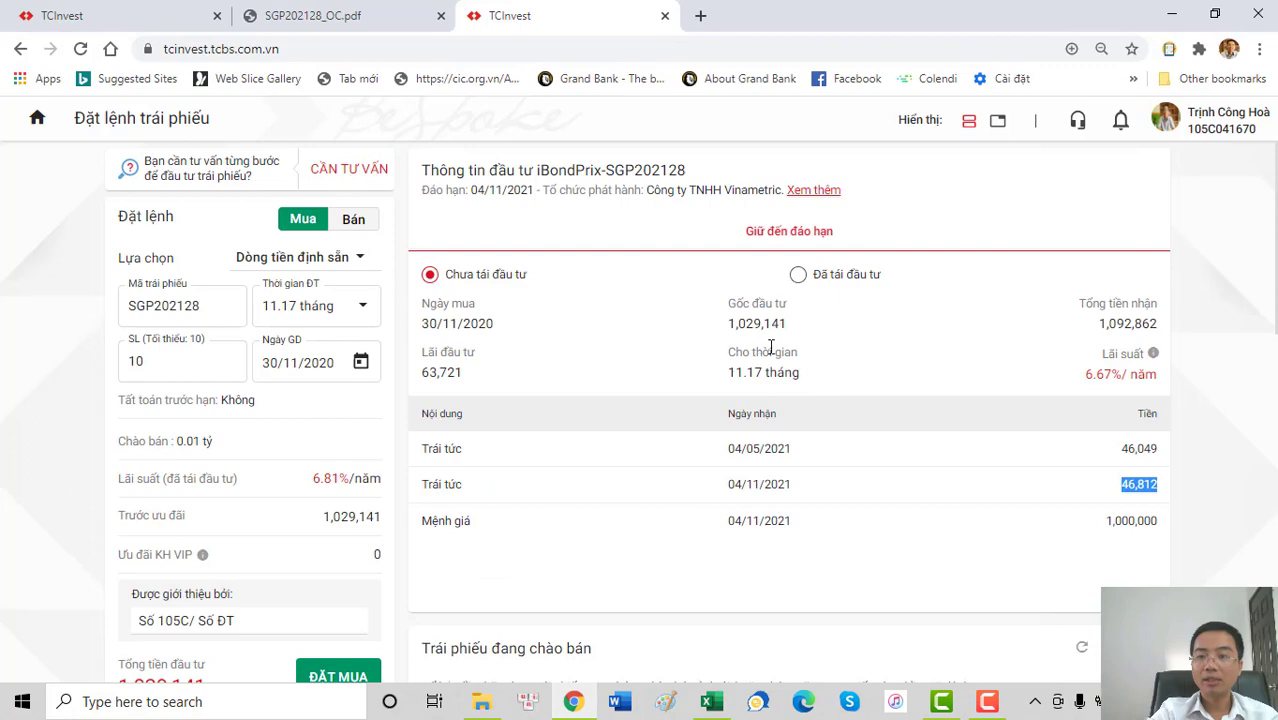
click(818, 197)
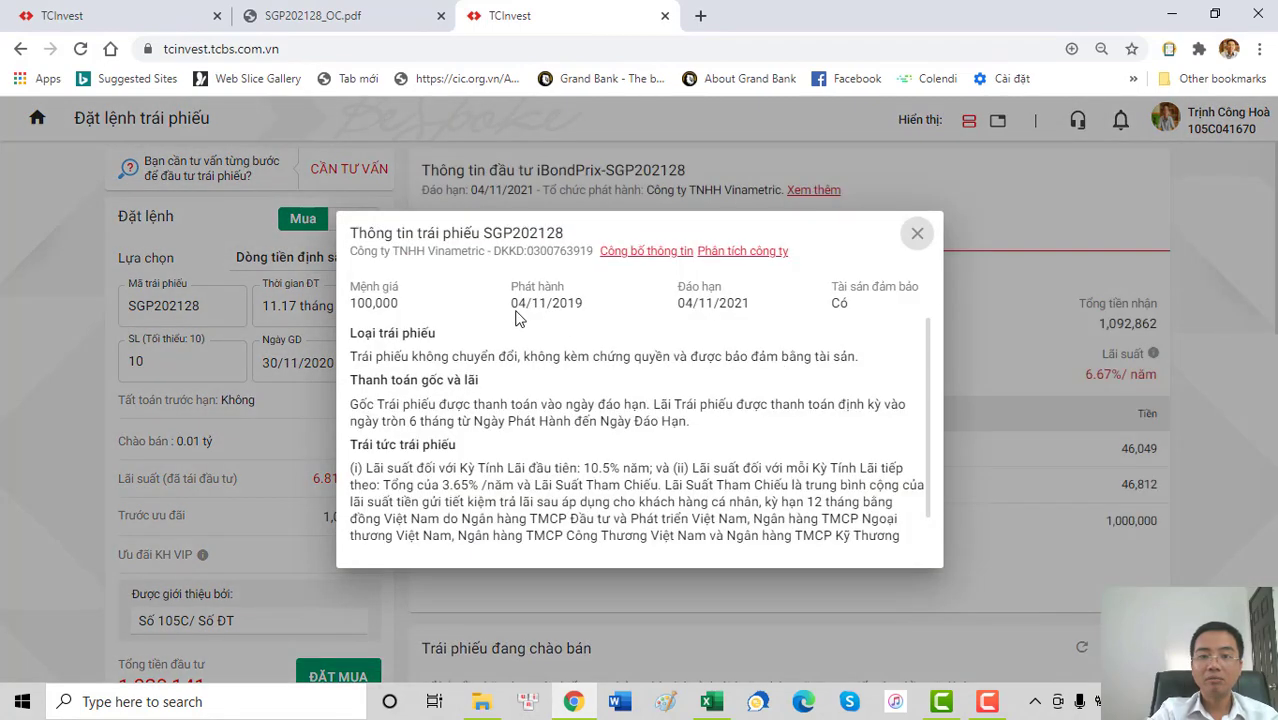
drag(511, 303, 587, 303)
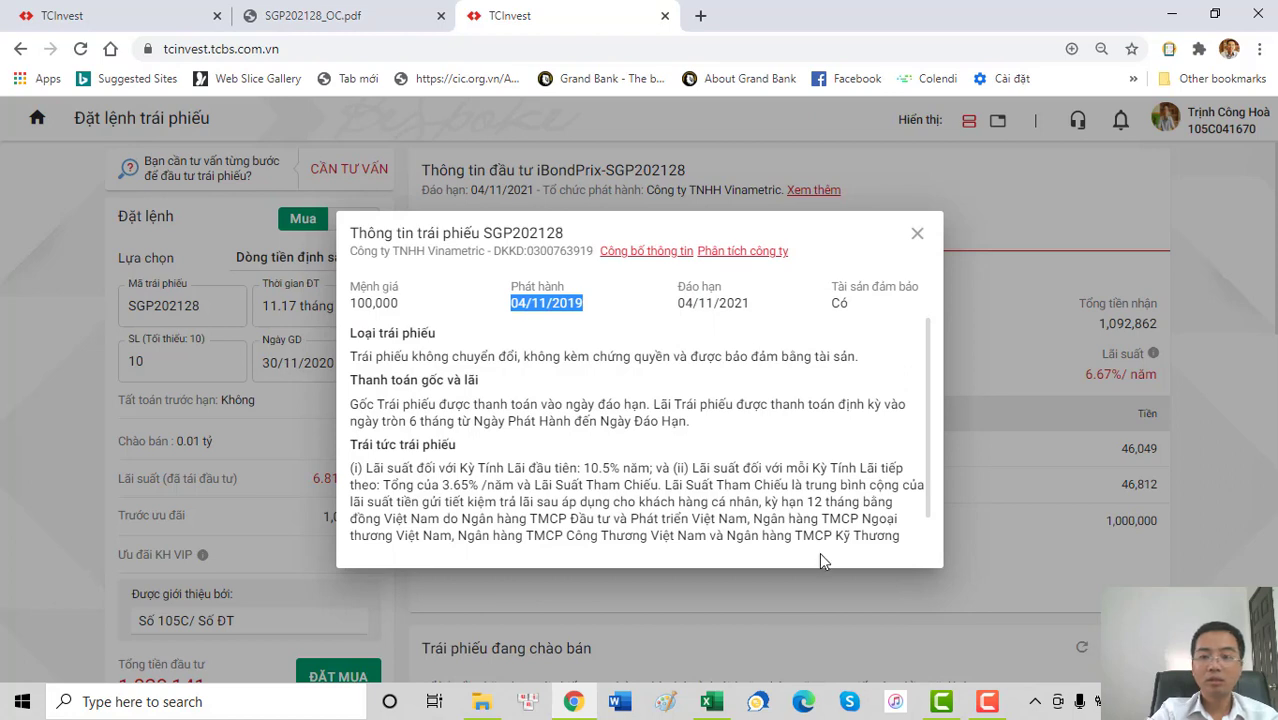
click(364, 294)
triple_click(364, 294)
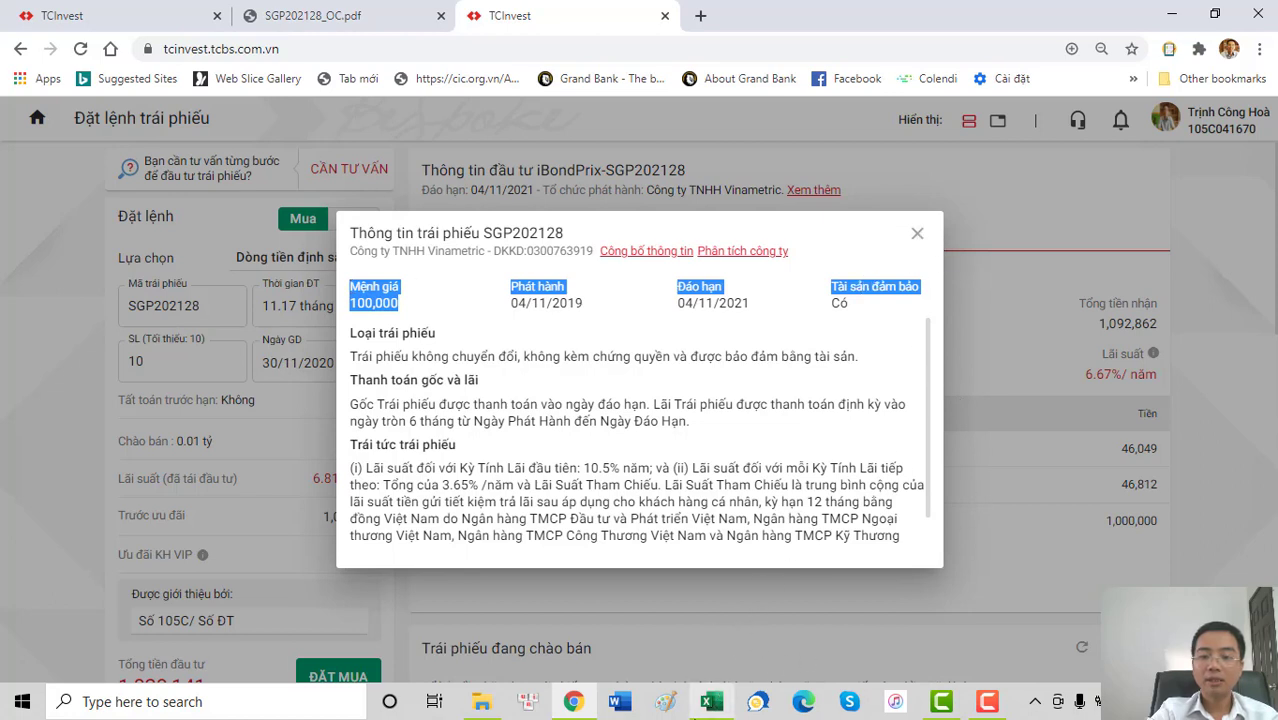
- Switch to Excel and show the coupon reference rate in F4 with three decimal places
click(710, 703)
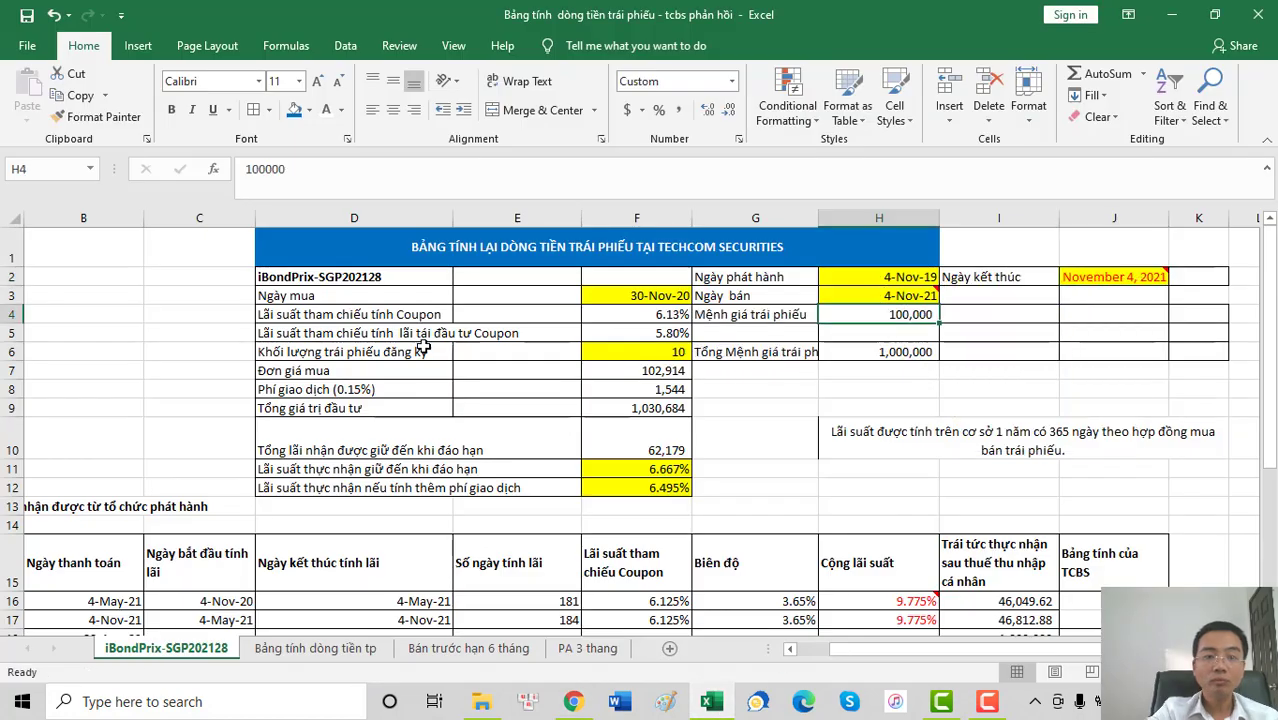
click(352, 338)
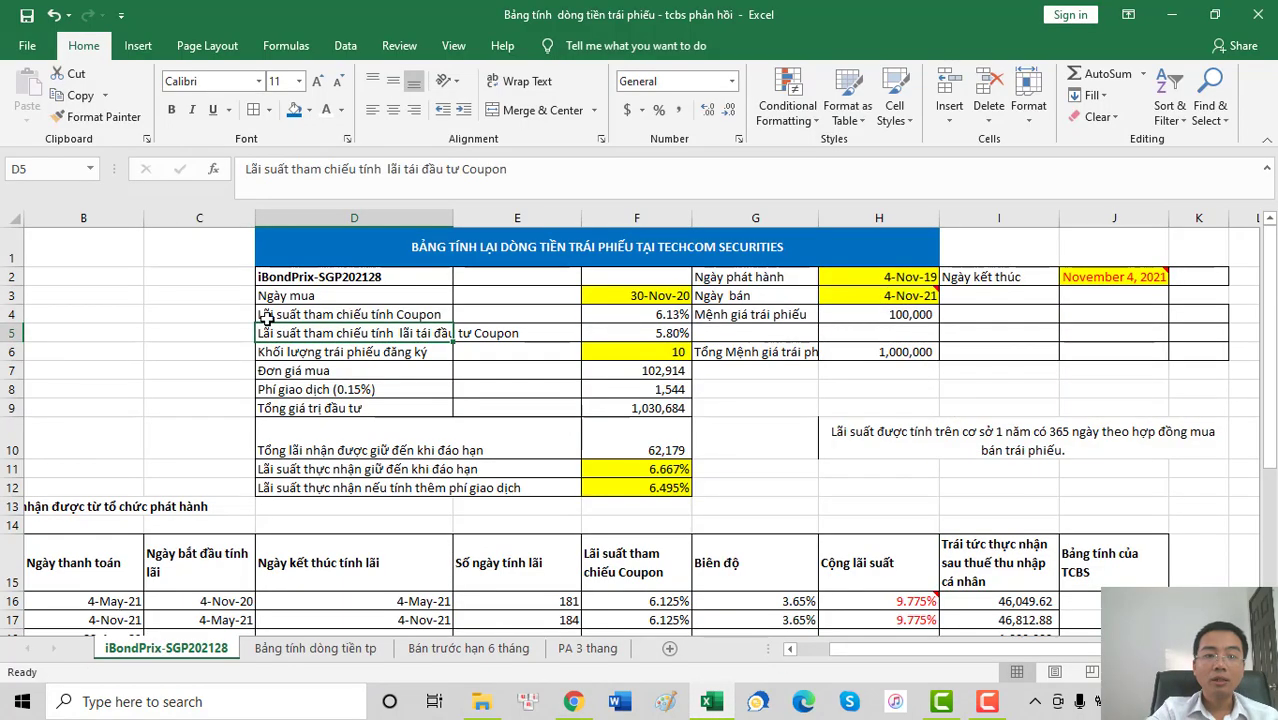
drag(268, 318, 655, 316)
click(656, 314)
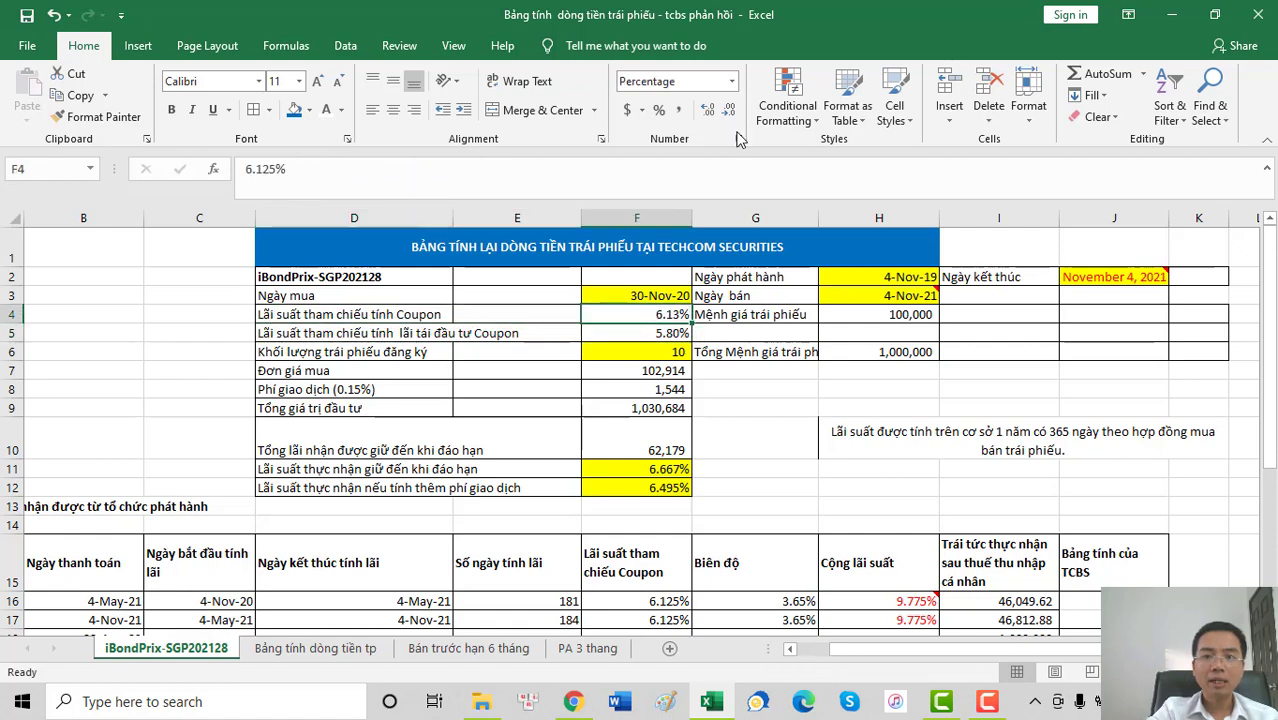
click(707, 109)
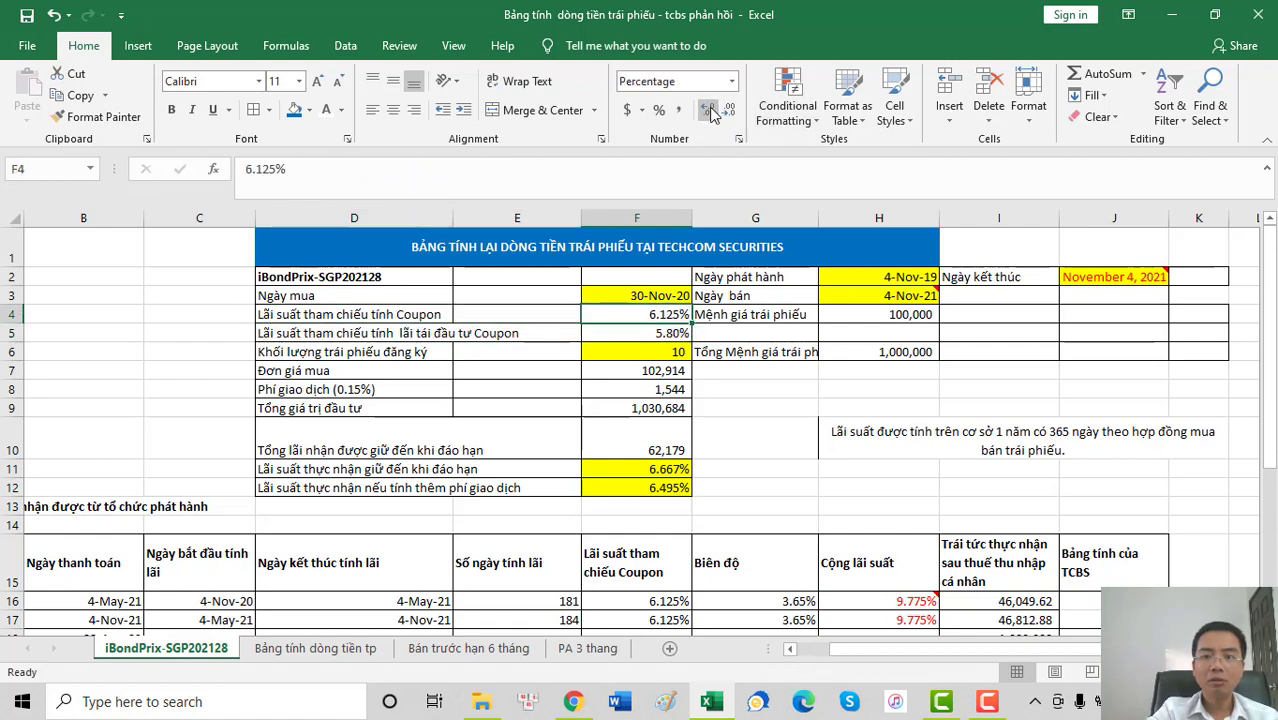
- Review the two reference rate labels, switch to TCInvest in Chrome, close the bond details and read the explanation of the interest rate
click(338, 318)
click(325, 338)
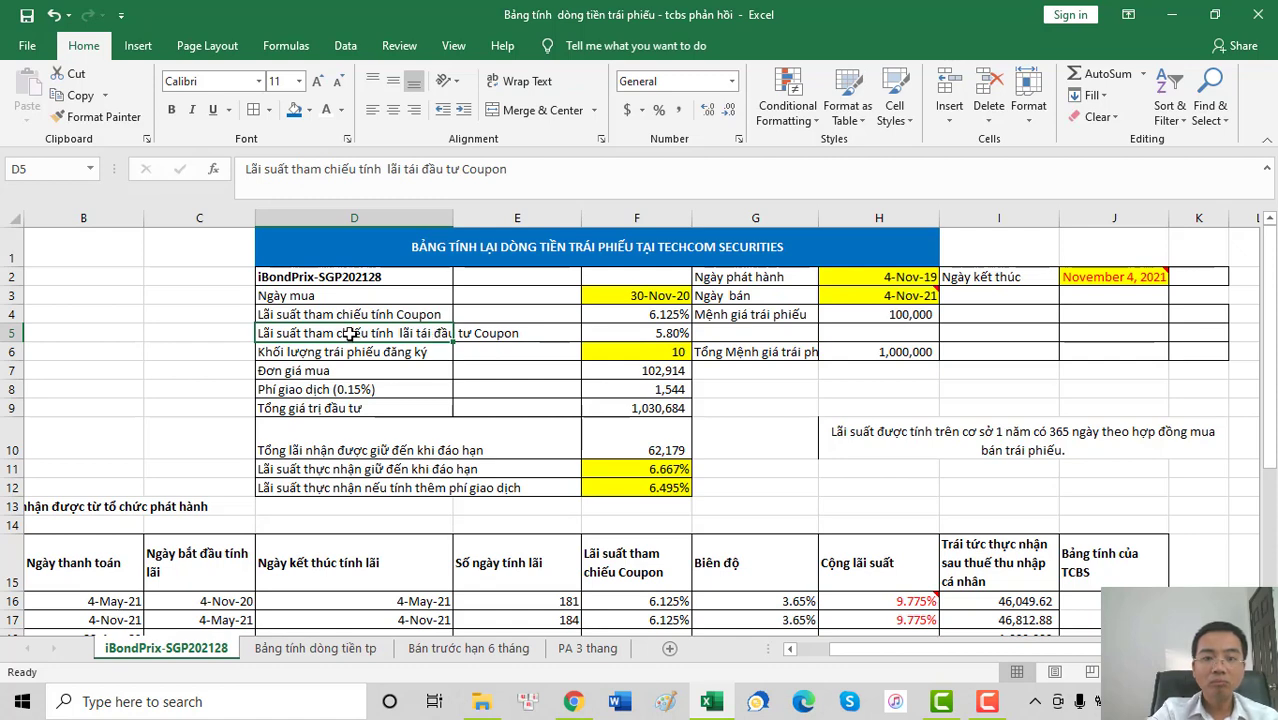
click(575, 703)
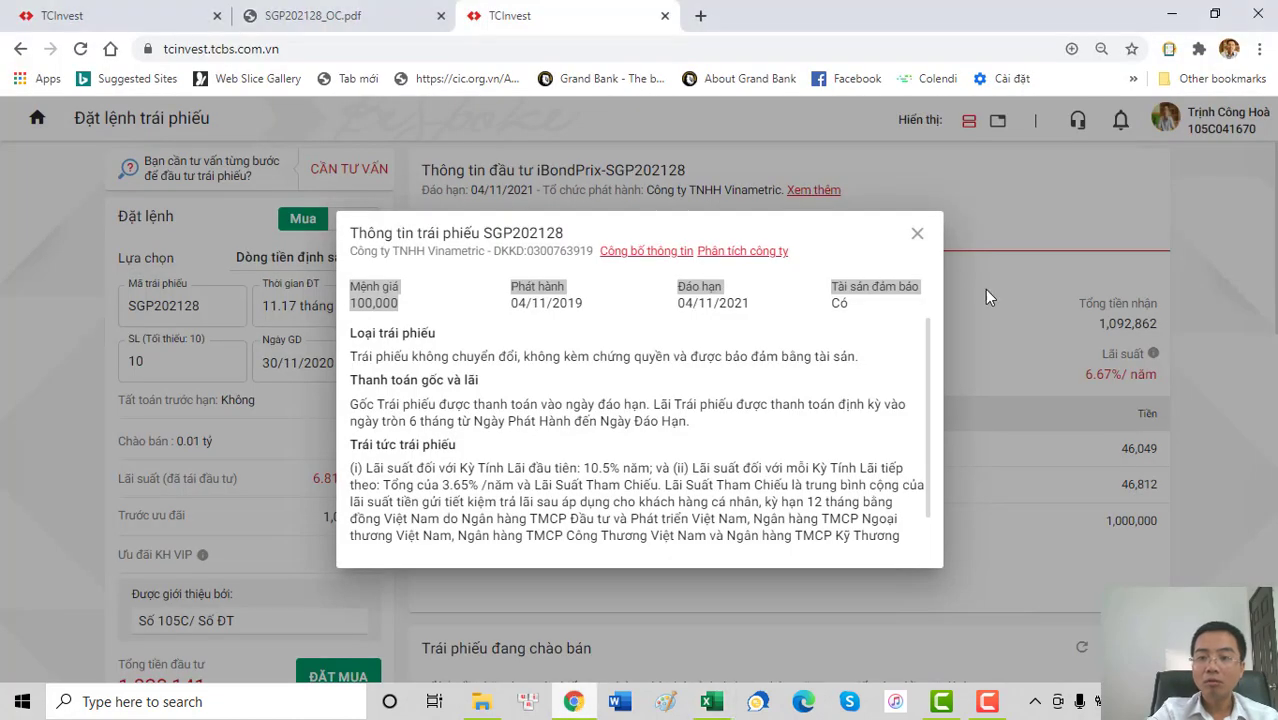
drag(984, 289, 913, 237)
click(915, 236)
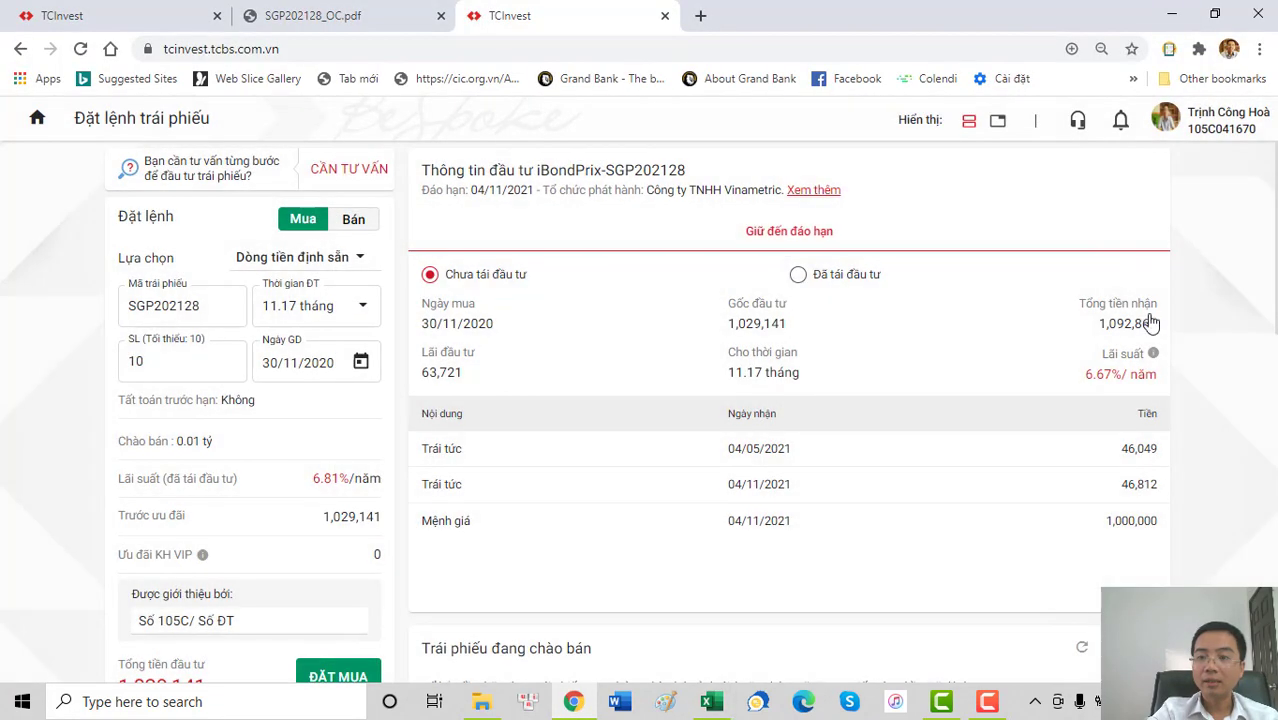
mouse_move(1155, 356)
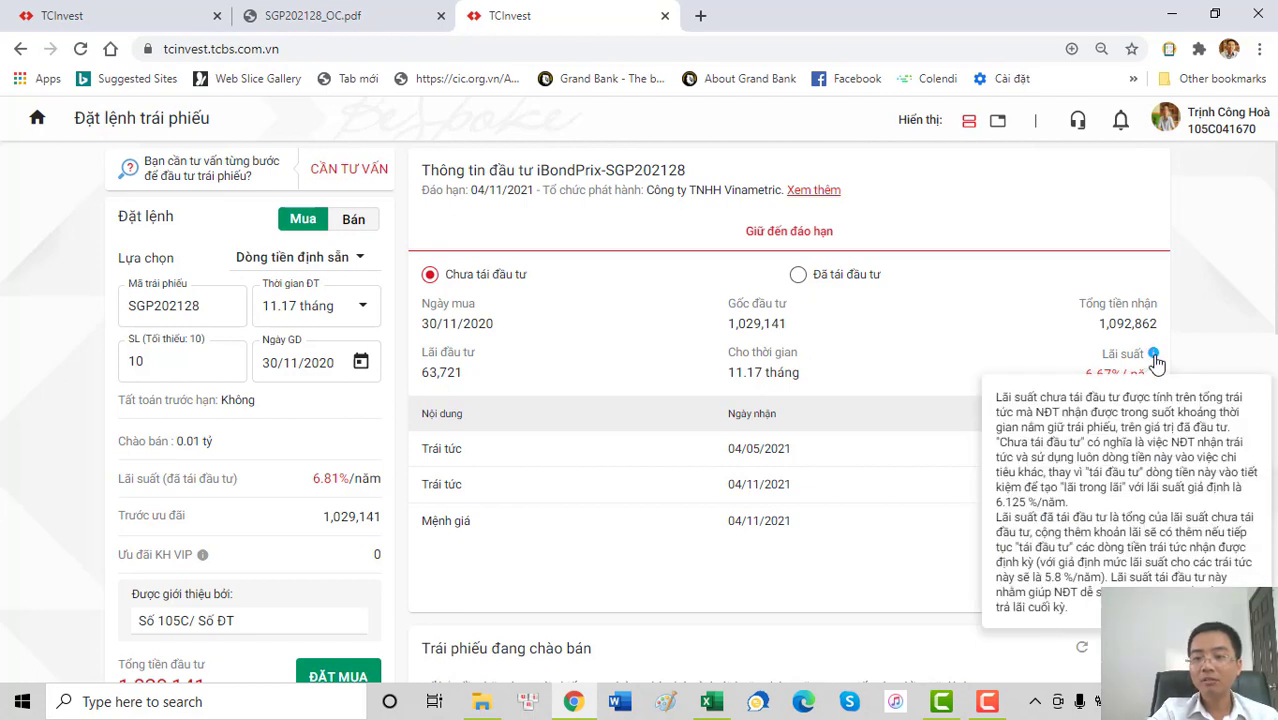
- Switch to Excel and review the coupon and reinvestment reference rates, registered quantity, unit purchase price and transaction fee formula in F4:F8
click(712, 703)
click(660, 316)
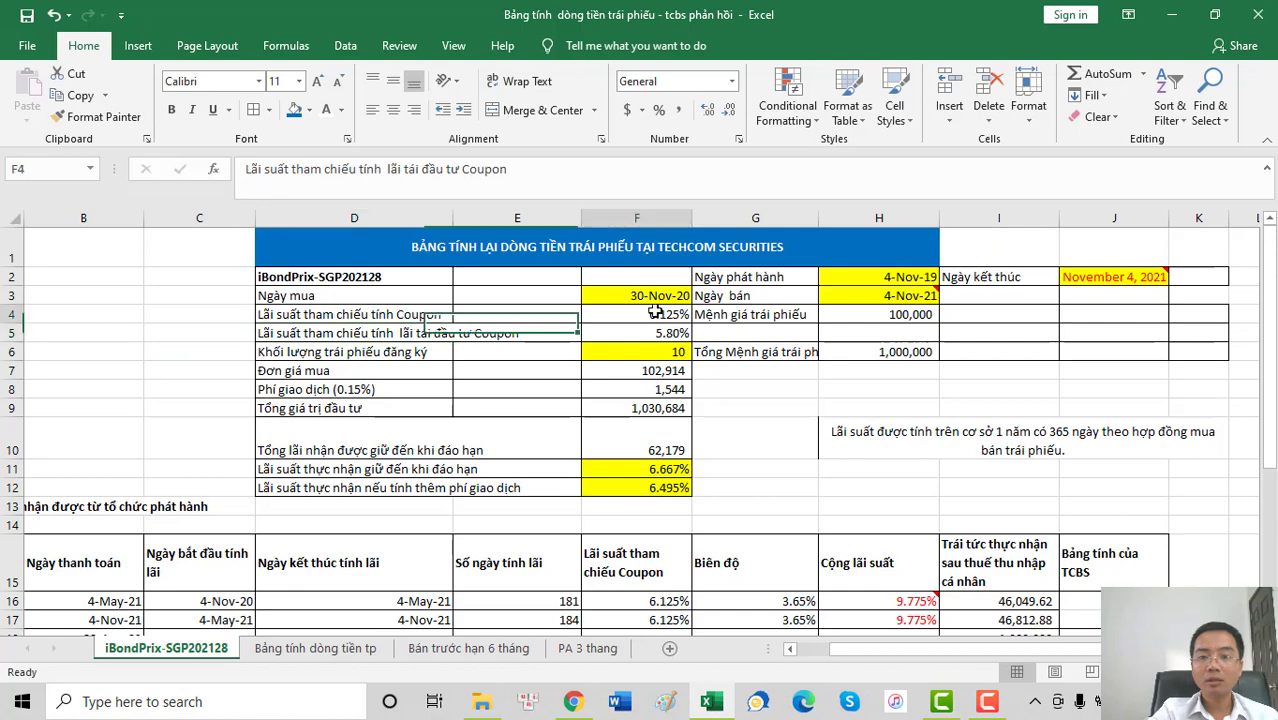
click(662, 332)
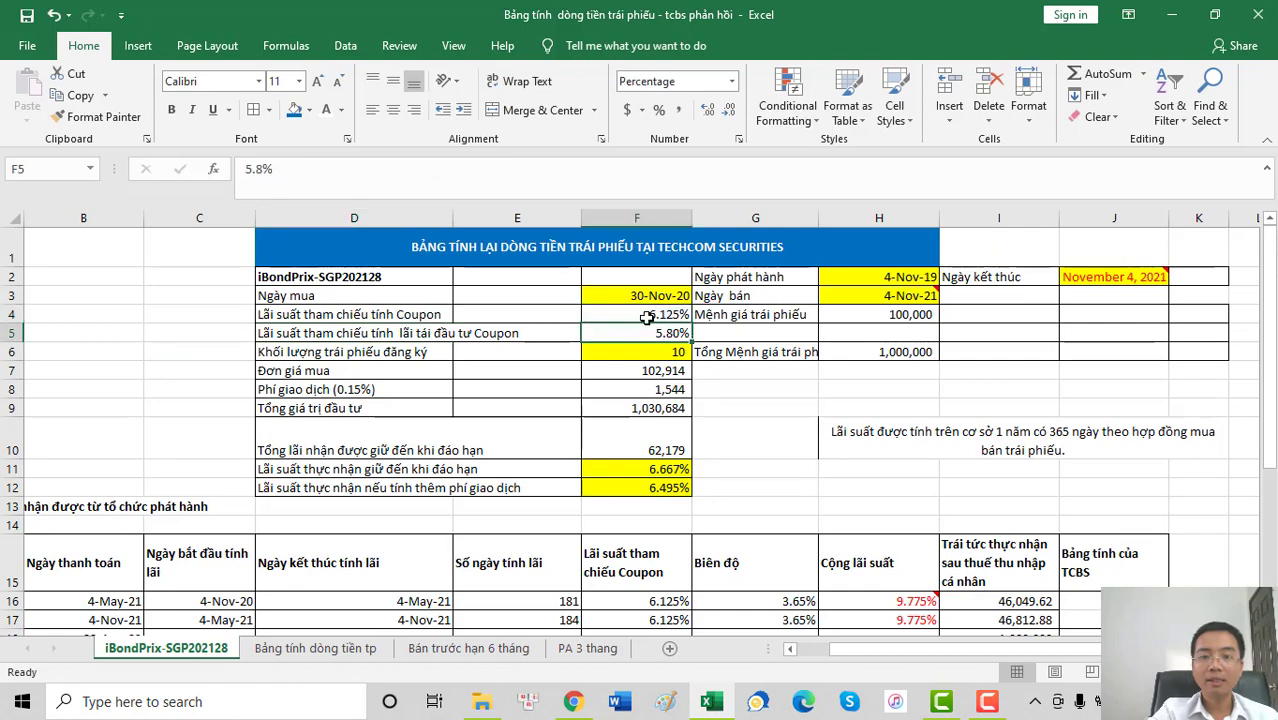
click(647, 316)
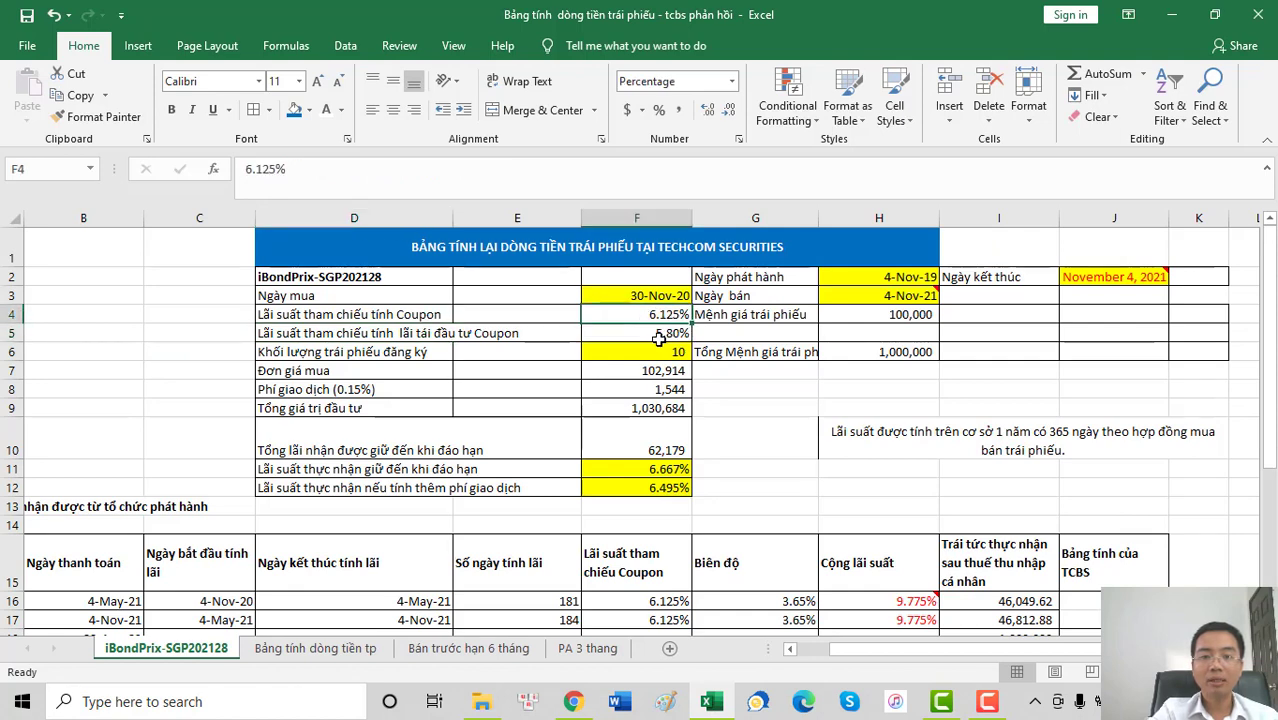
click(656, 340)
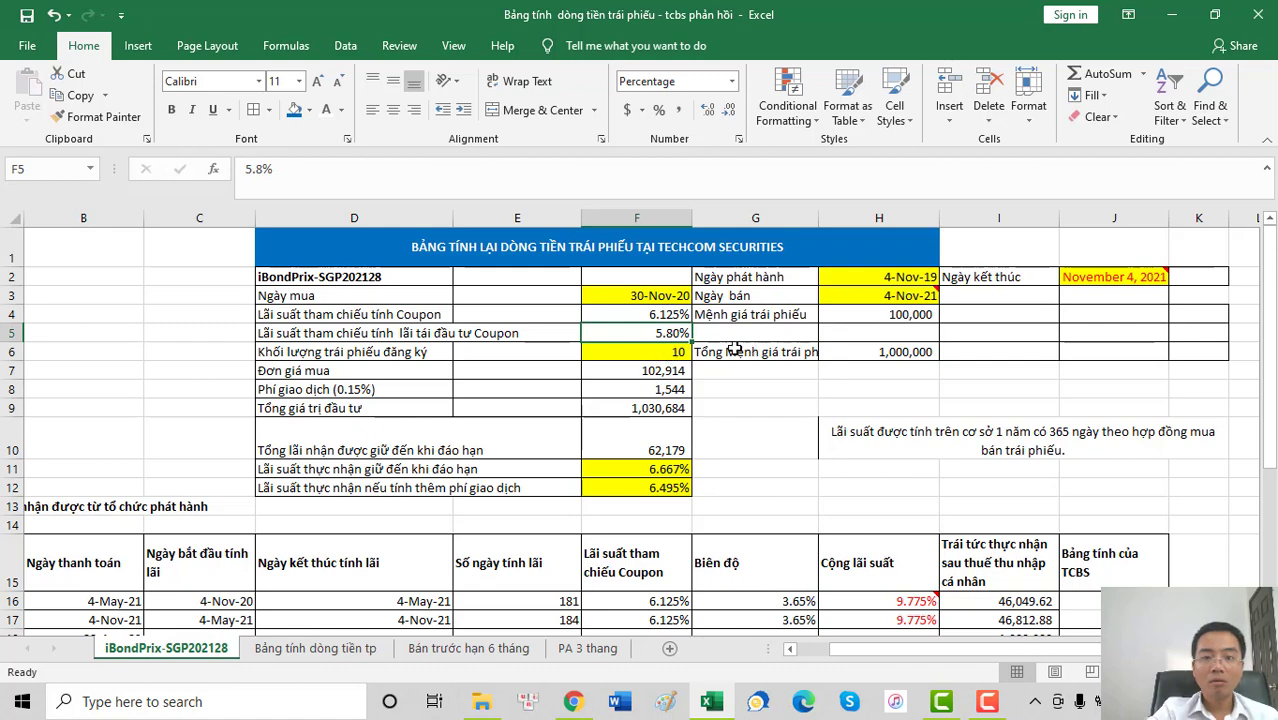
click(674, 352)
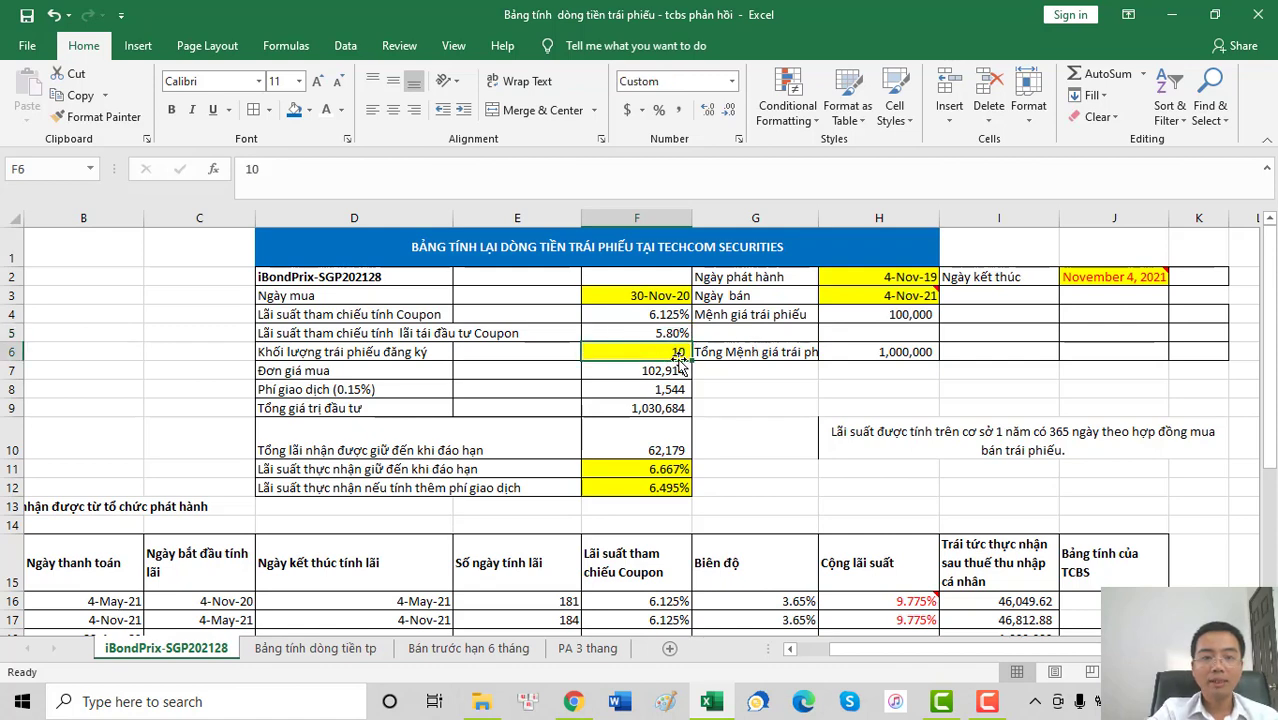
click(632, 370)
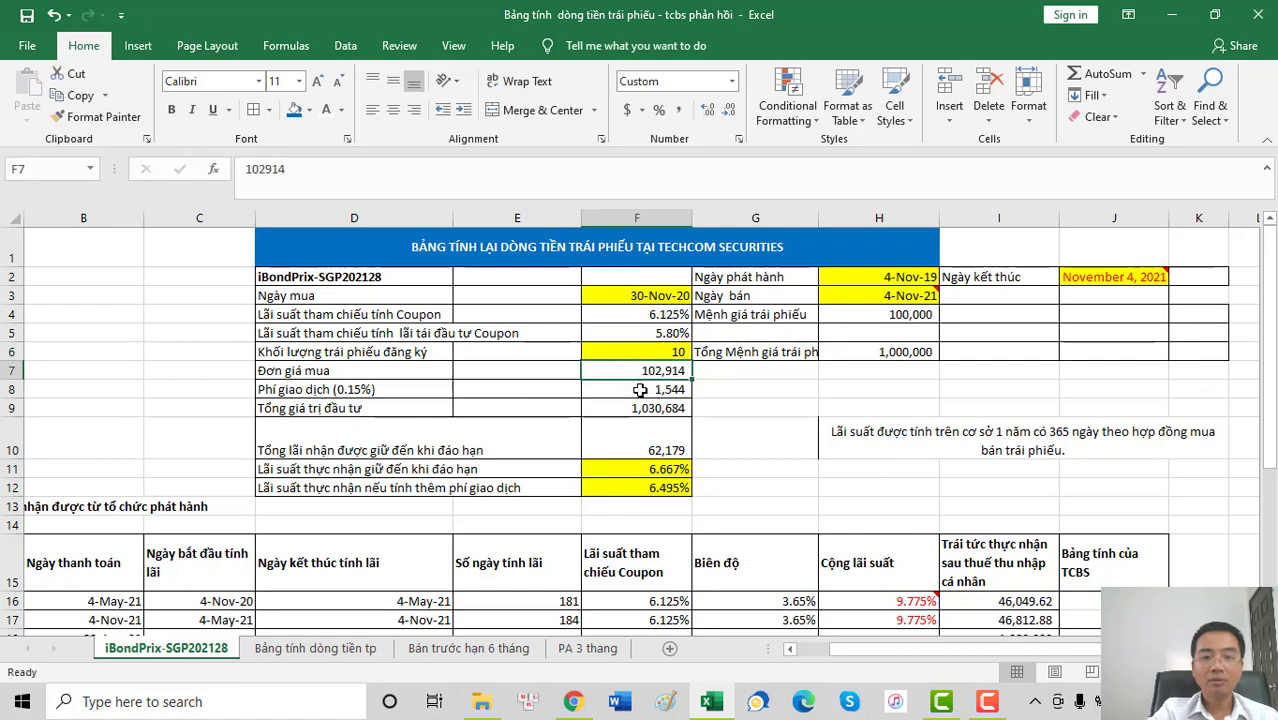
click(647, 394)
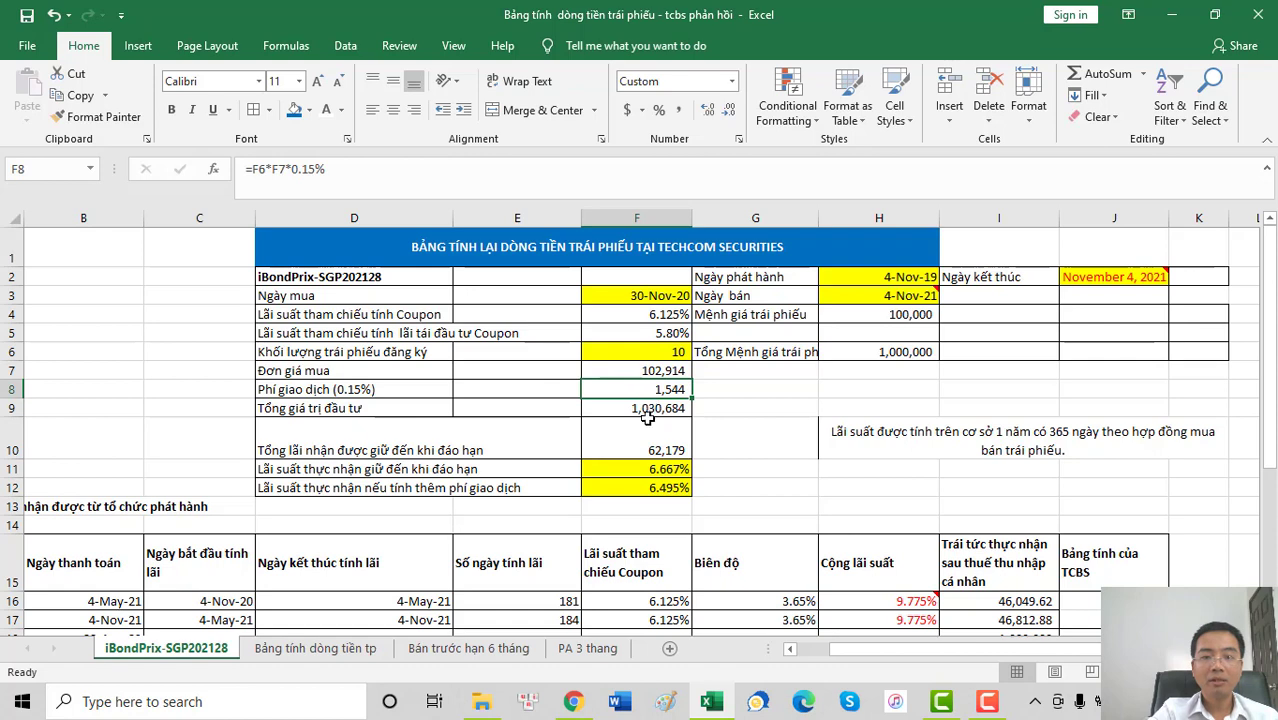
- Check the pre-discount investment amount on TCInvest in Chrome against the unit purchase price and transaction fee in the Excel sheet
click(574, 702)
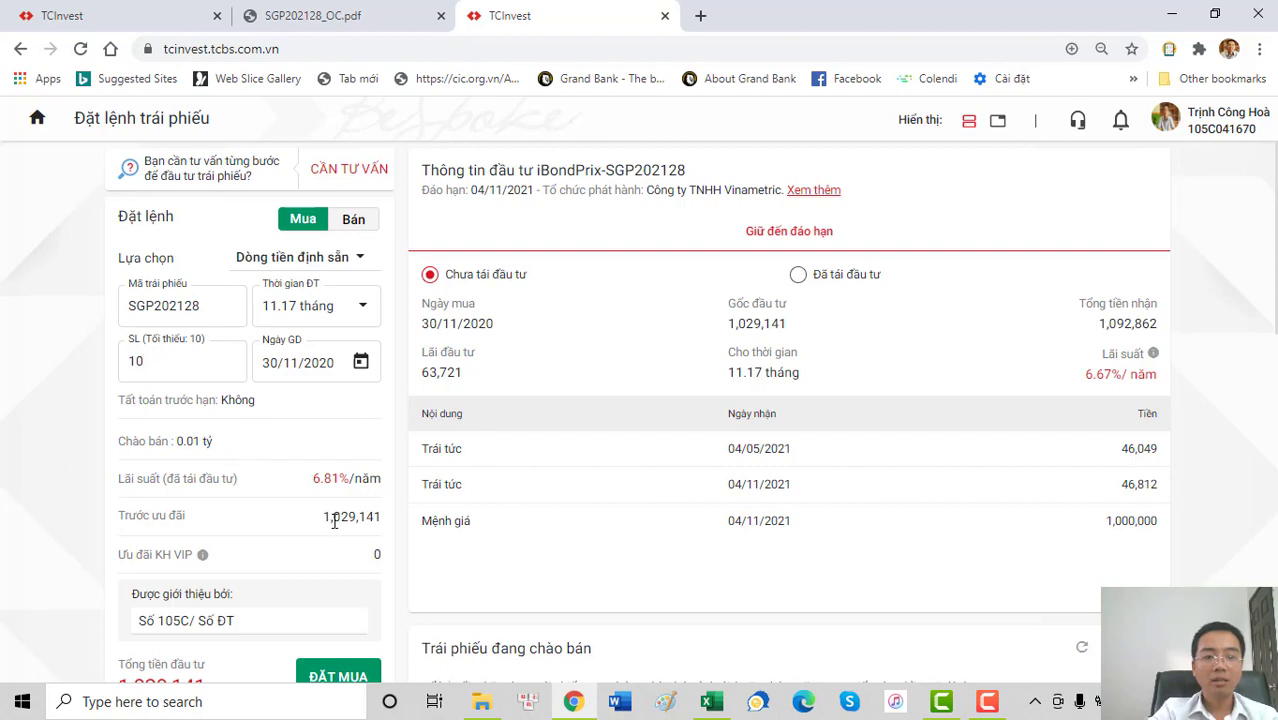
drag(322, 518, 387, 527)
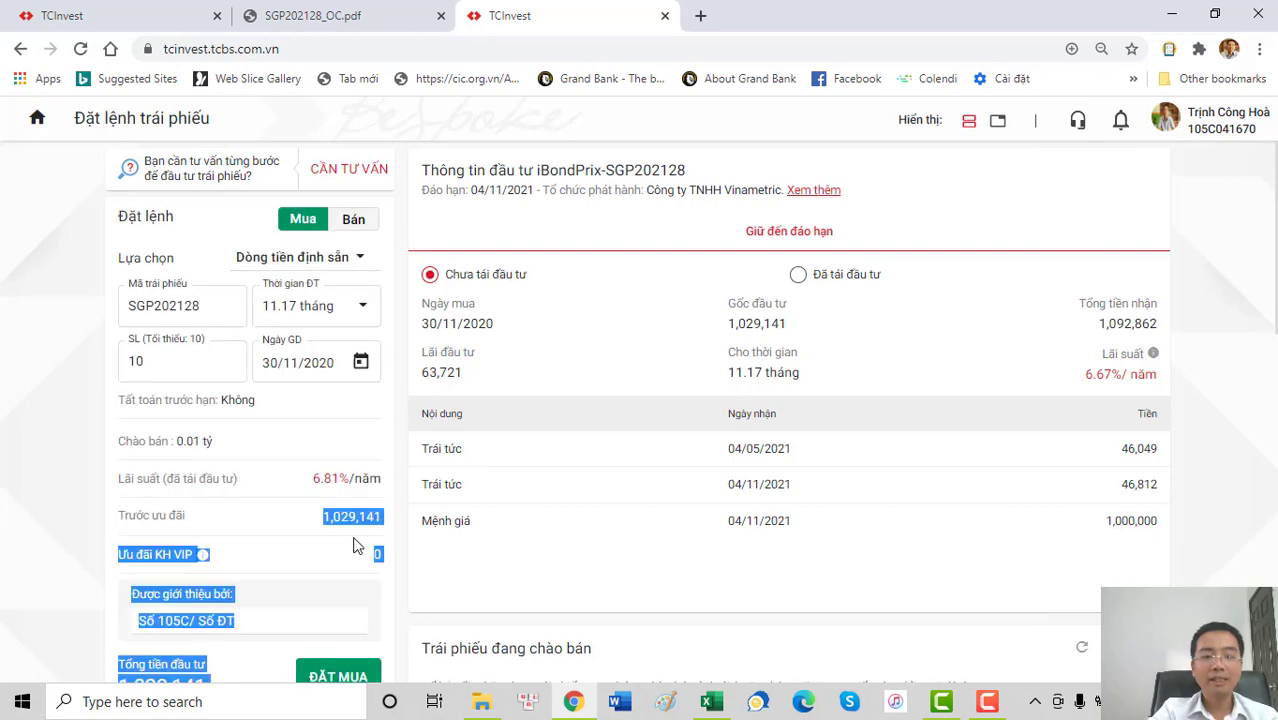
click(722, 702)
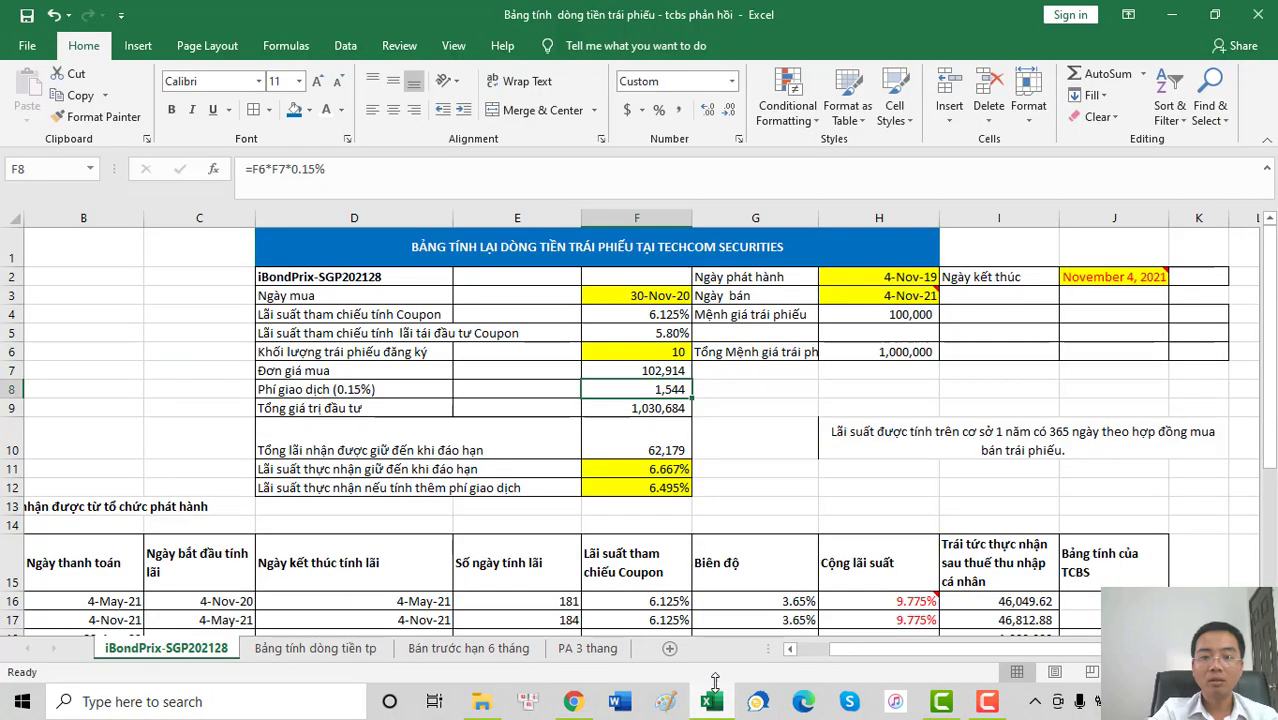
click(645, 371)
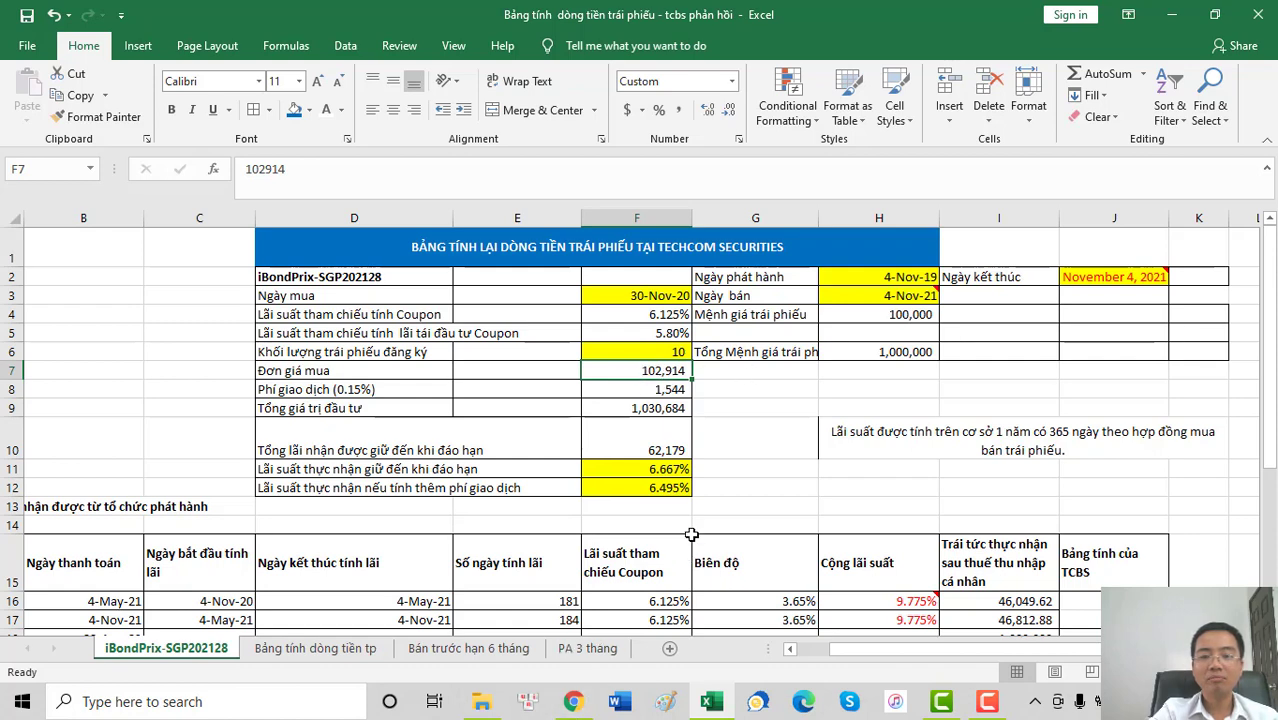
click(678, 389)
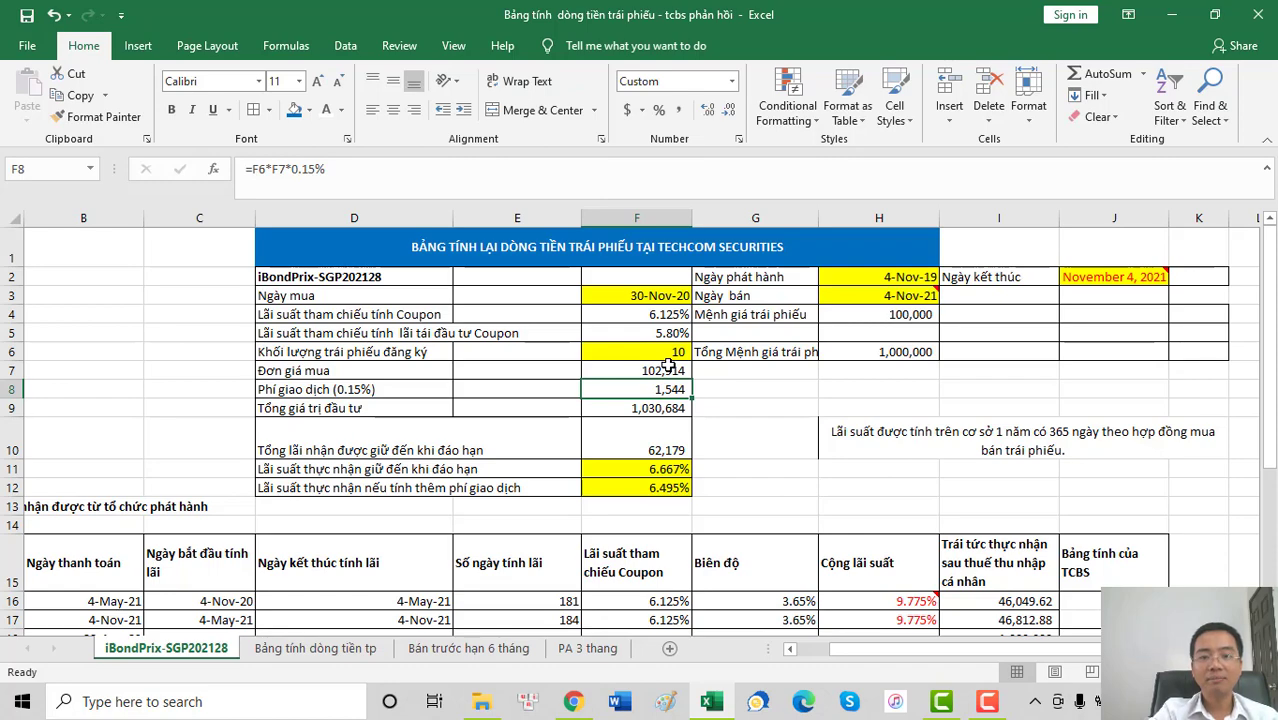
scroll(668, 365, down, 2)
scroll(651, 358, up, 1)
scroll(651, 358, up, 2)
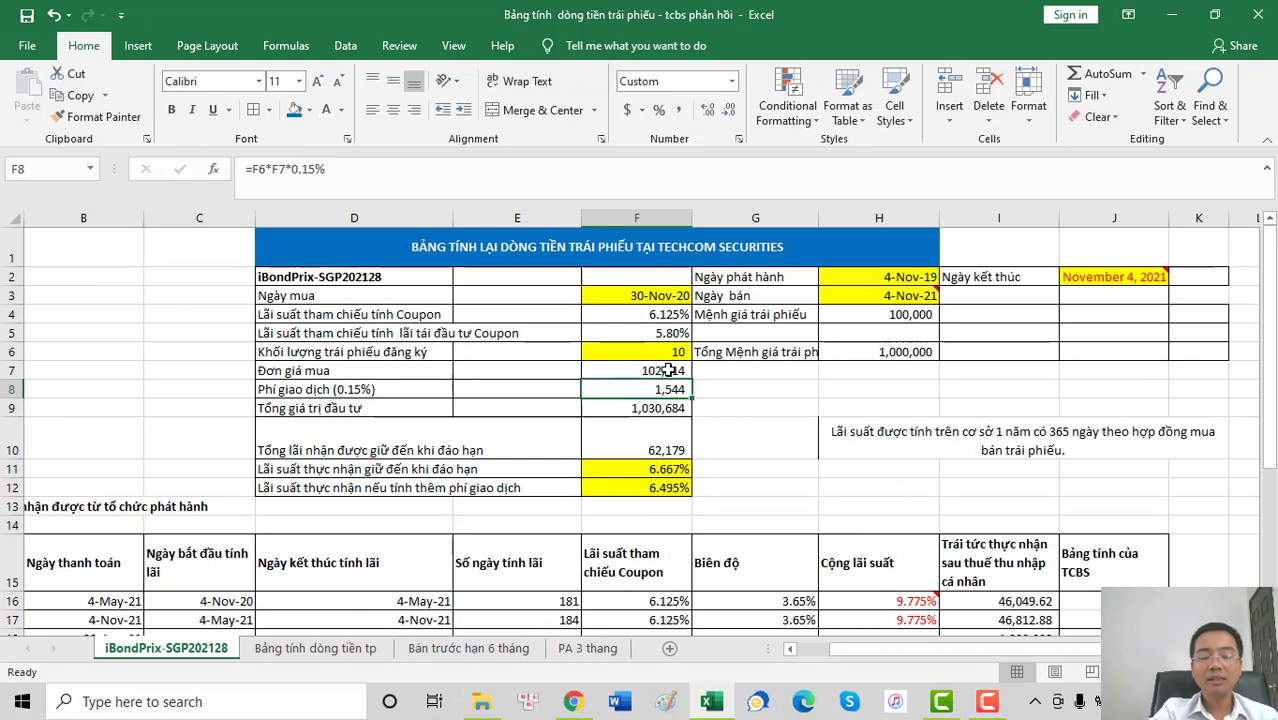
- Extend the total investment value label in D9 to read "Tổng giá trị đầu tư bao gồm phí giao dịch"
double_click(440, 408)
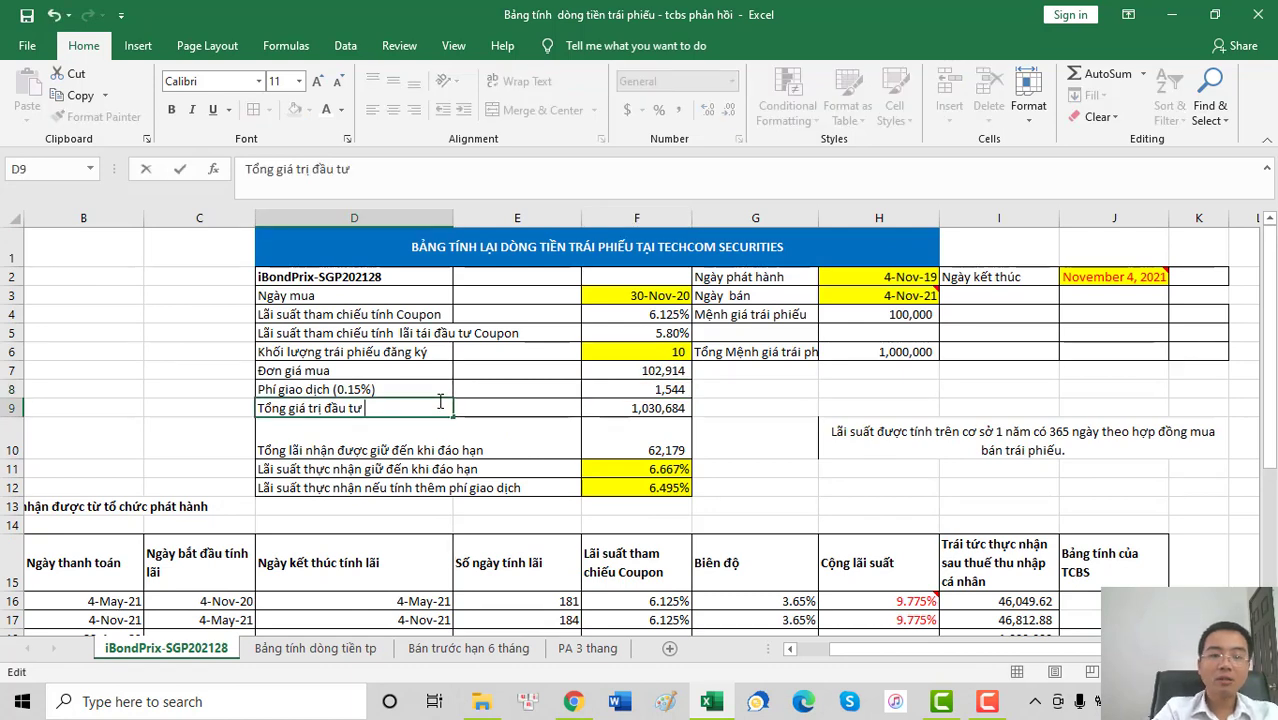
text(ba)
text(o gồm phí gia)
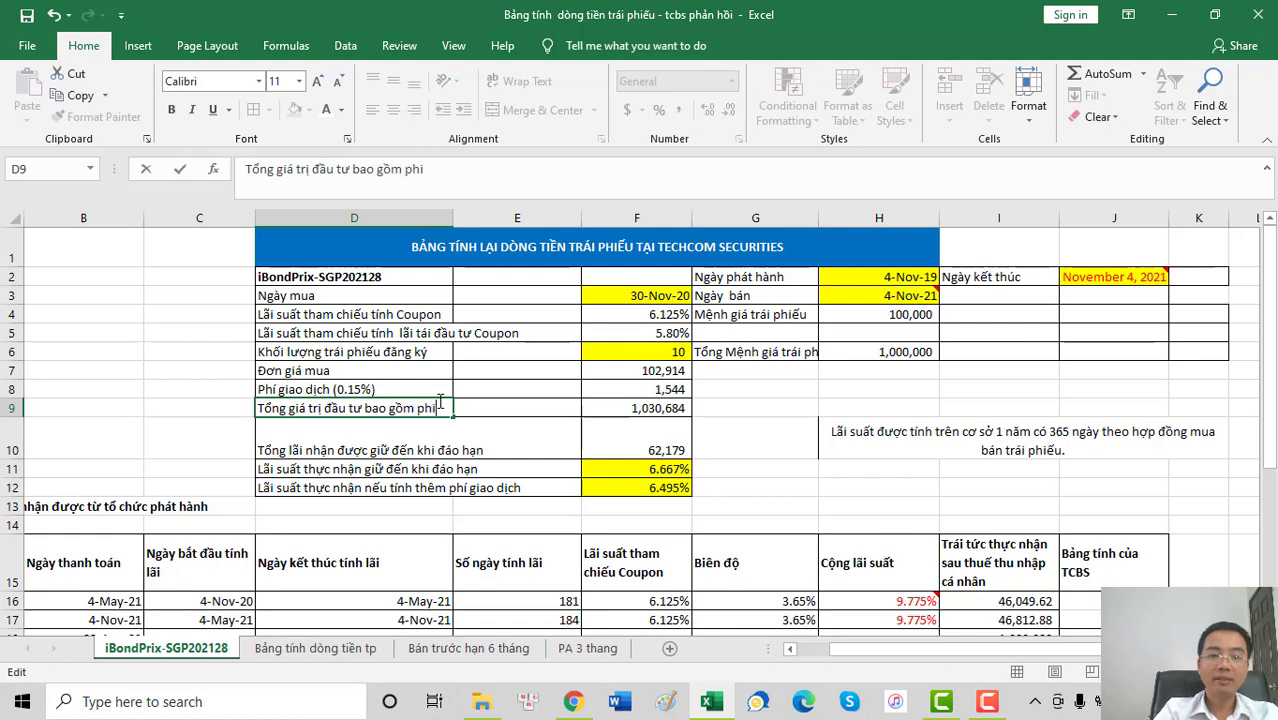
text(o dichj)
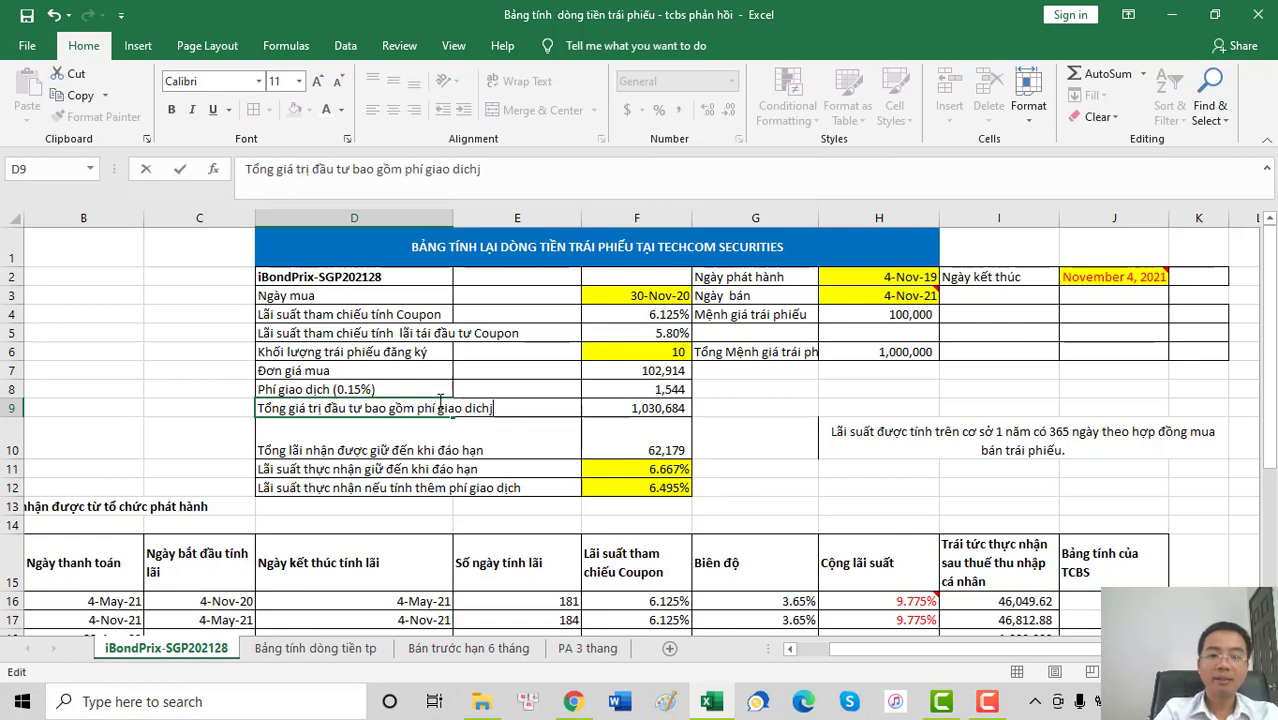
key(Return)
click(440, 400)
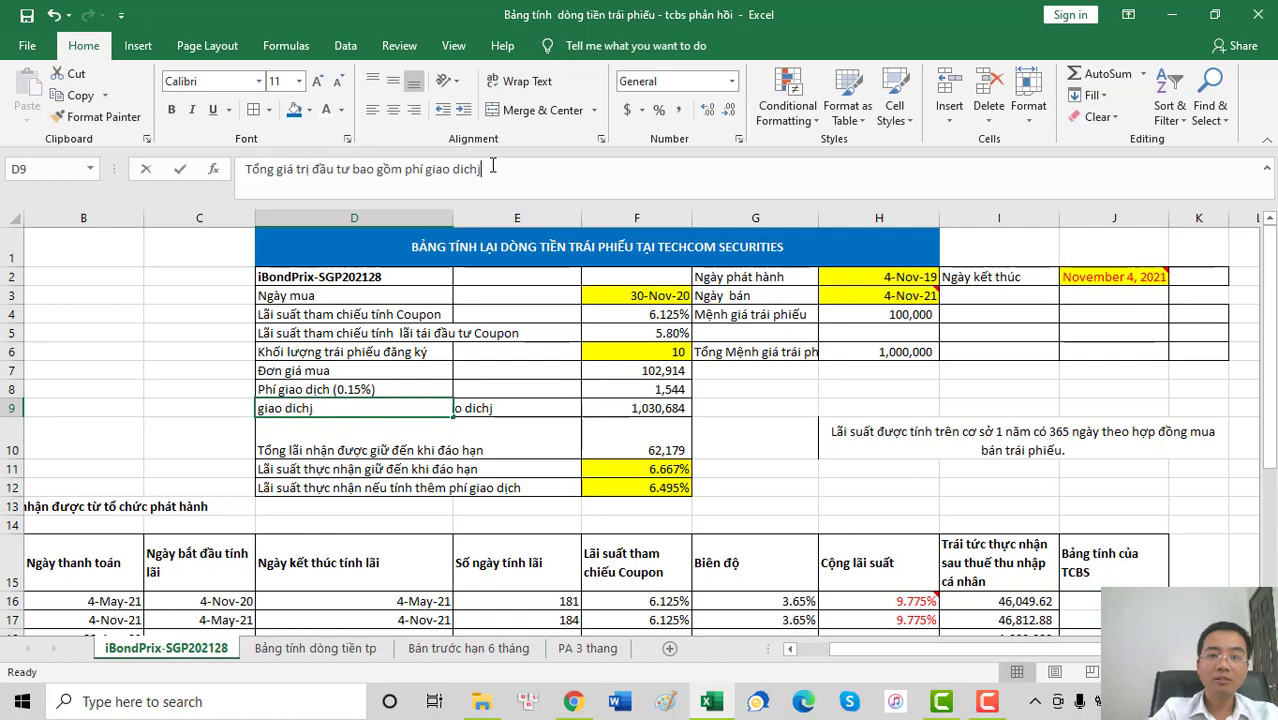
key(Return)
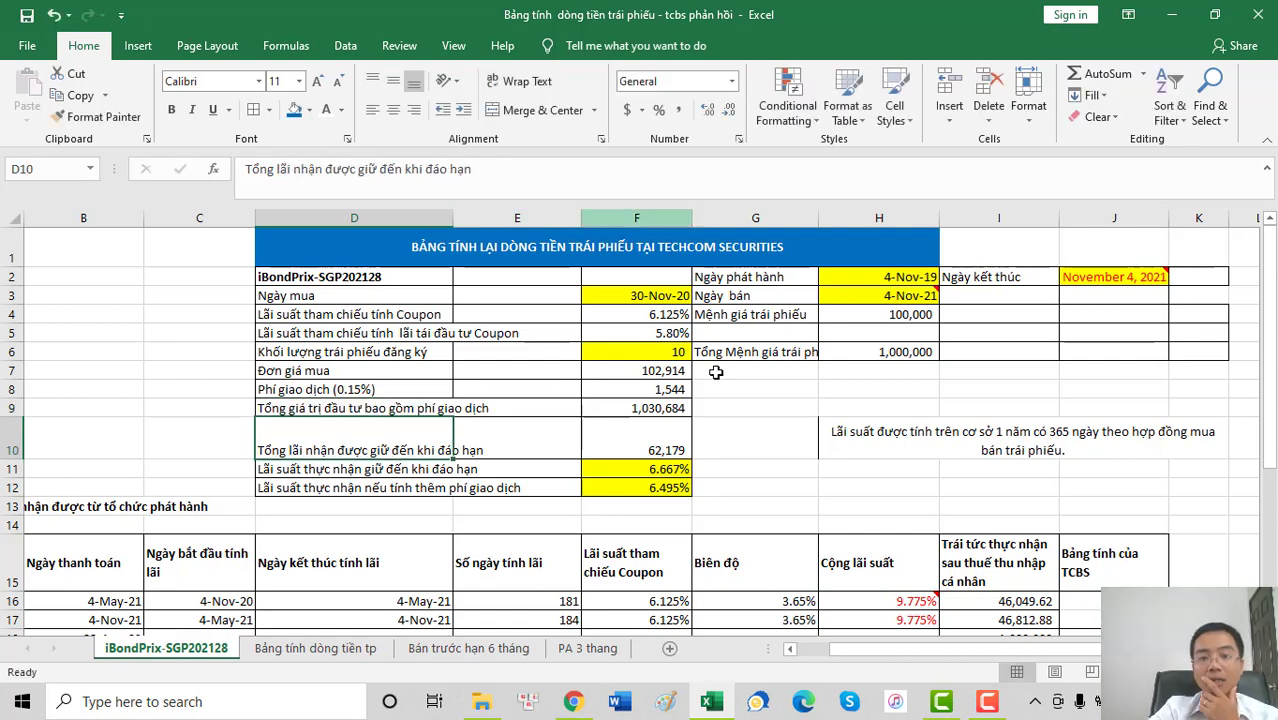
- Review the total investment formula in F9, then check the yield on TCInvest in Chrome and return to Excel
click(640, 410)
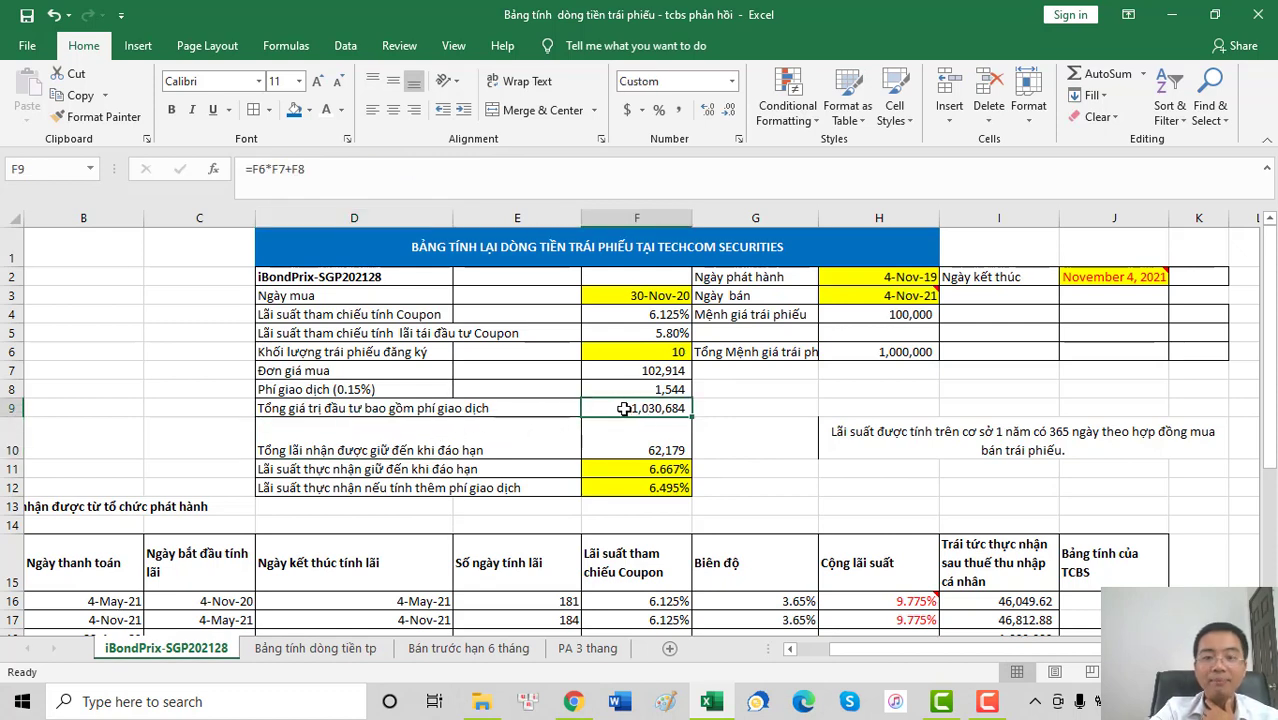
click(580, 705)
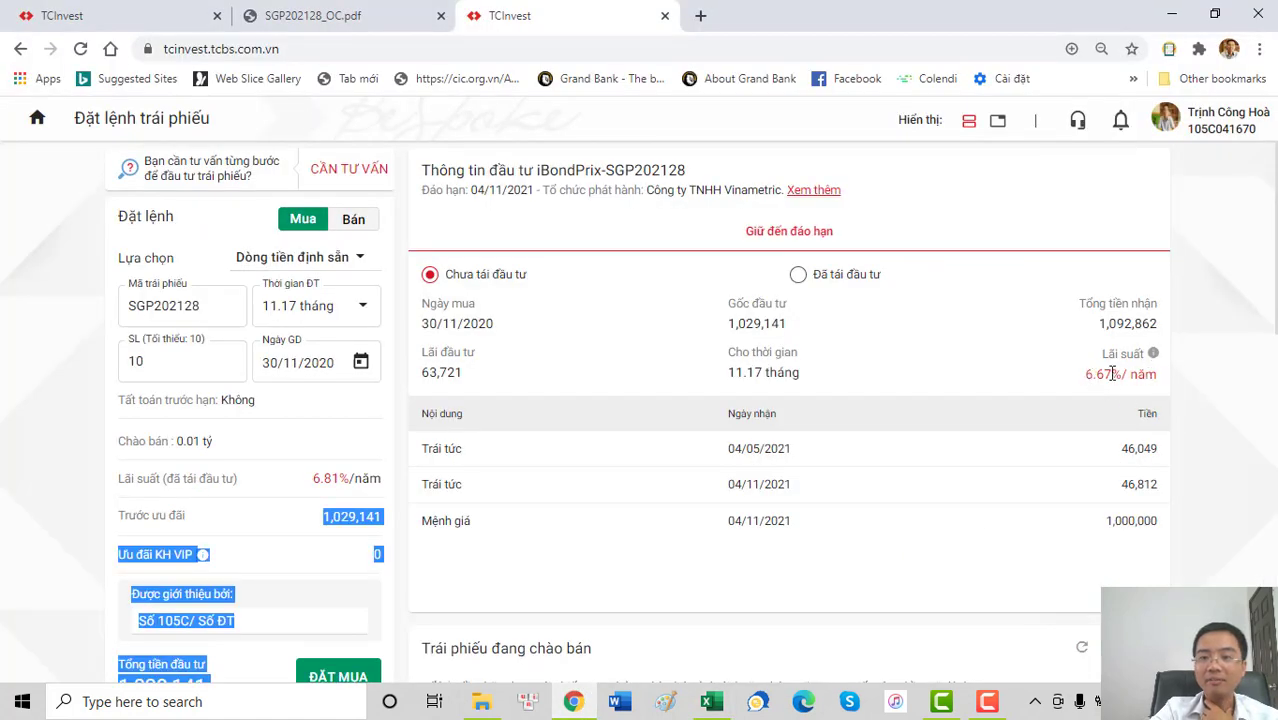
click(720, 703)
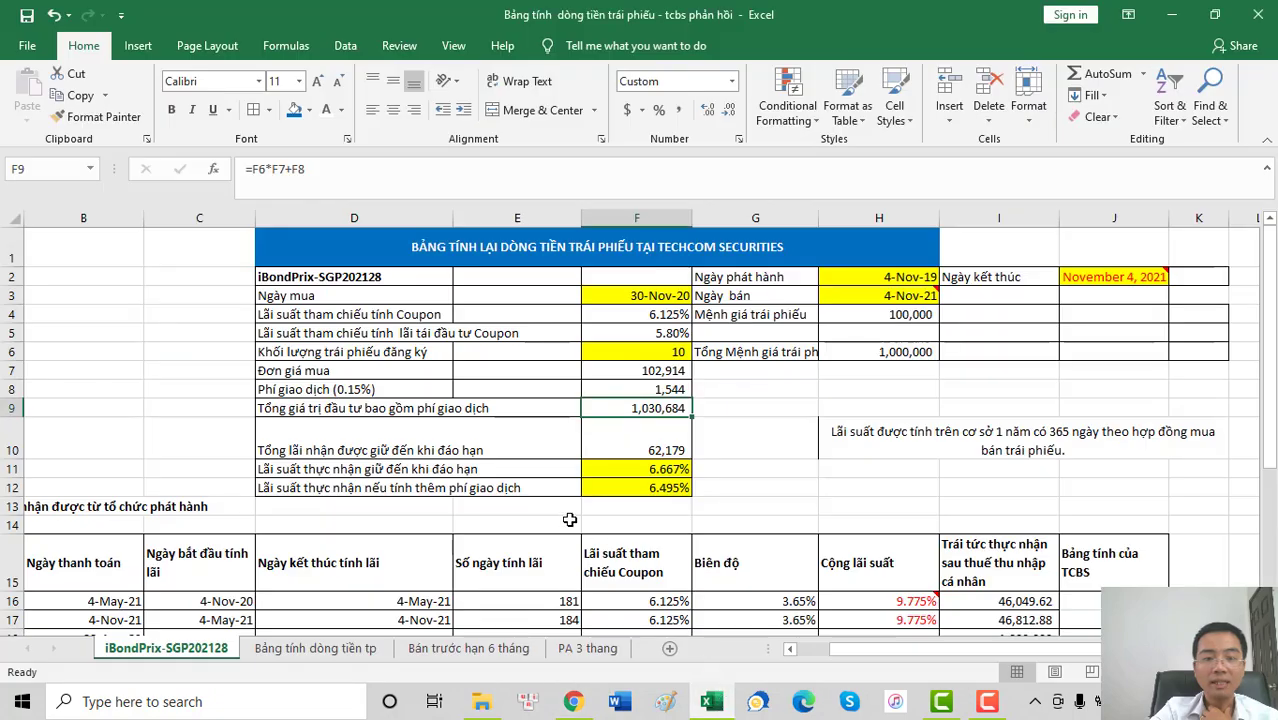
- Review the first coupon's payment date, interest start date, day count, reference rate and margin across row 16
scroll(569, 519, down, 1)
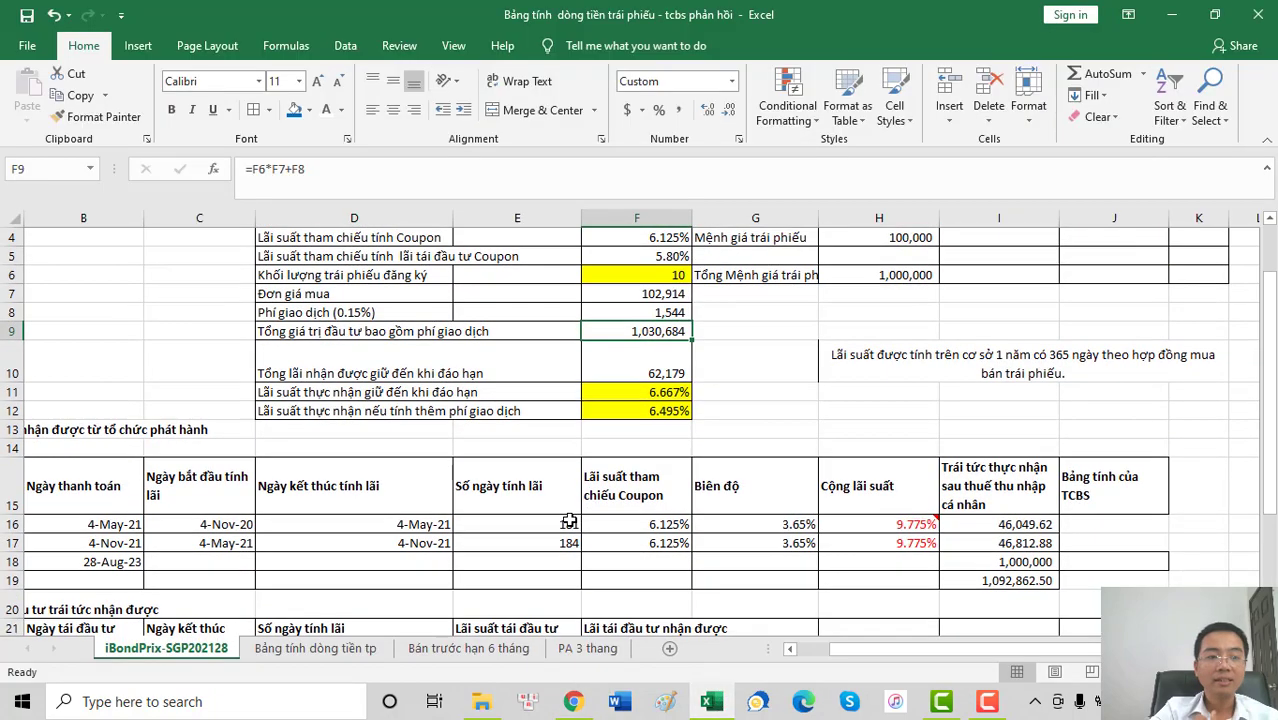
click(74, 480)
click(98, 526)
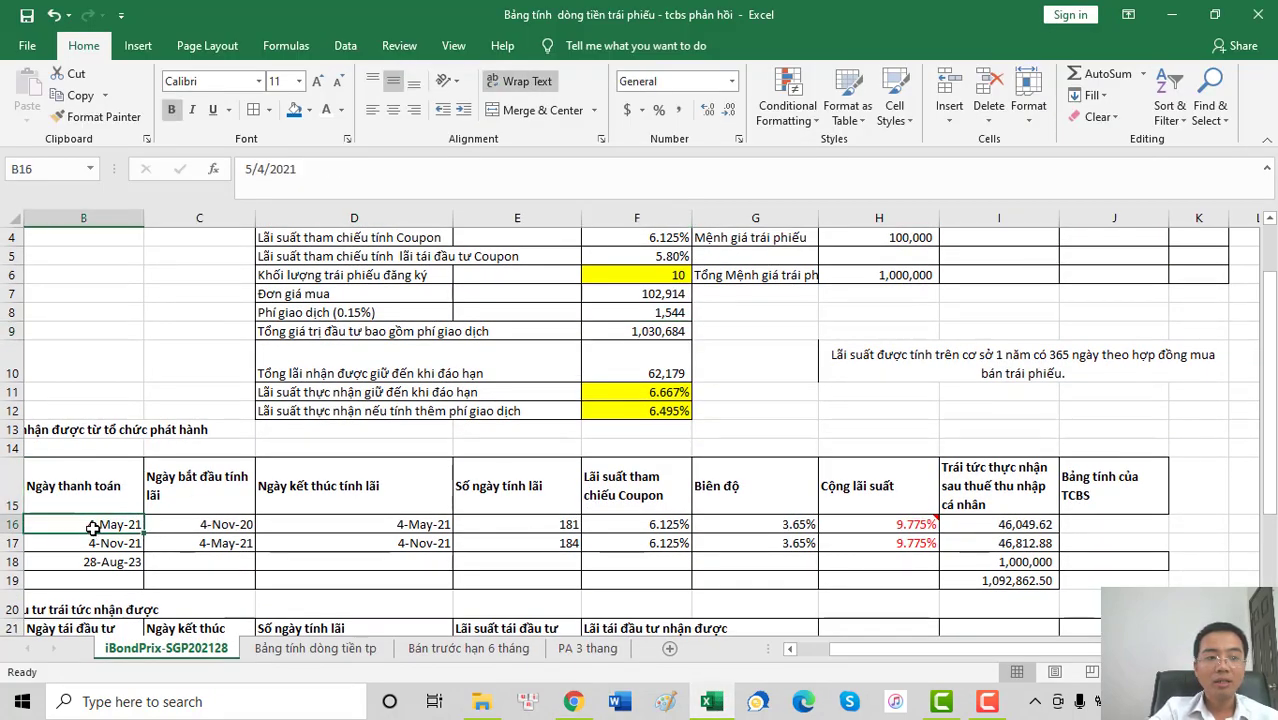
key(Left)
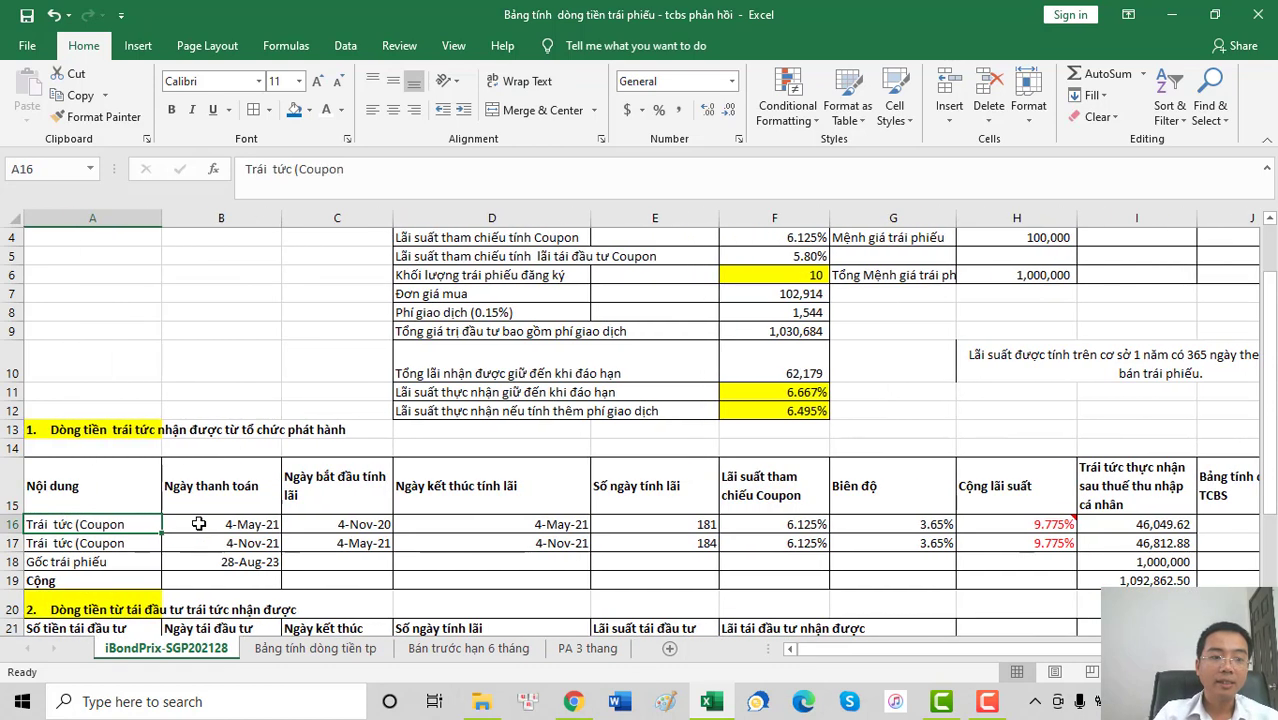
key(Right)
key(Left)
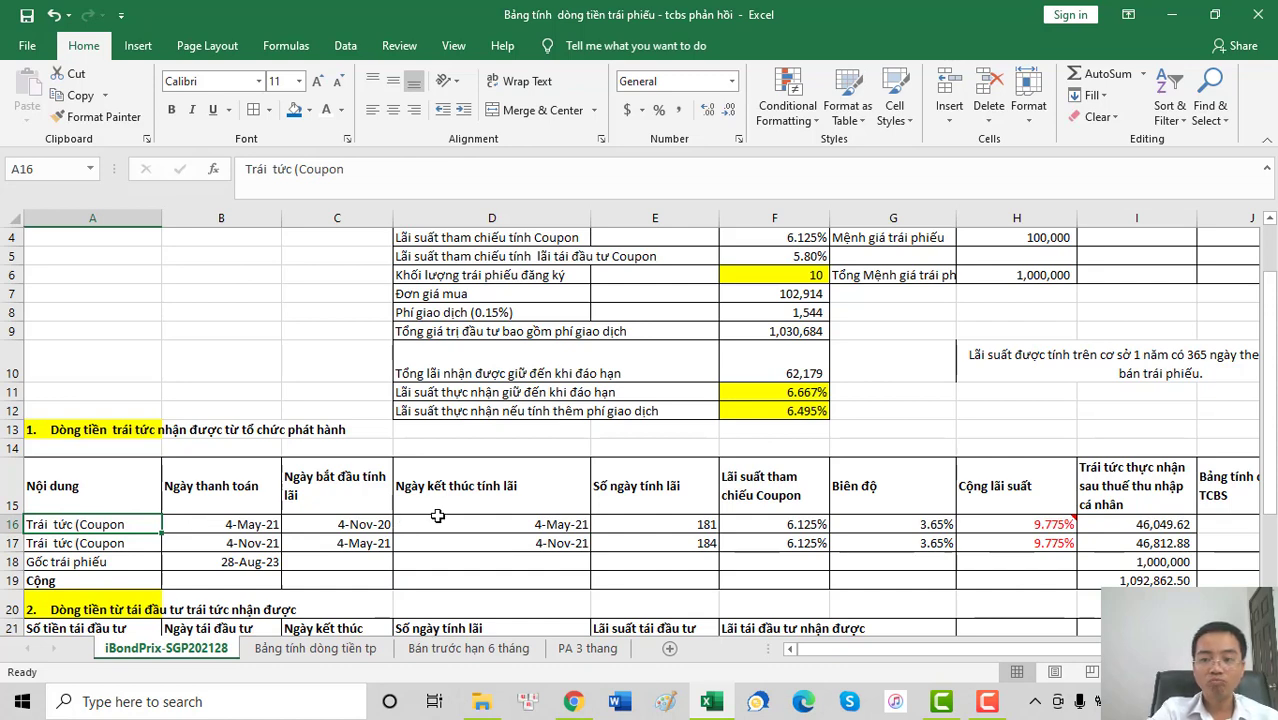
click(222, 527)
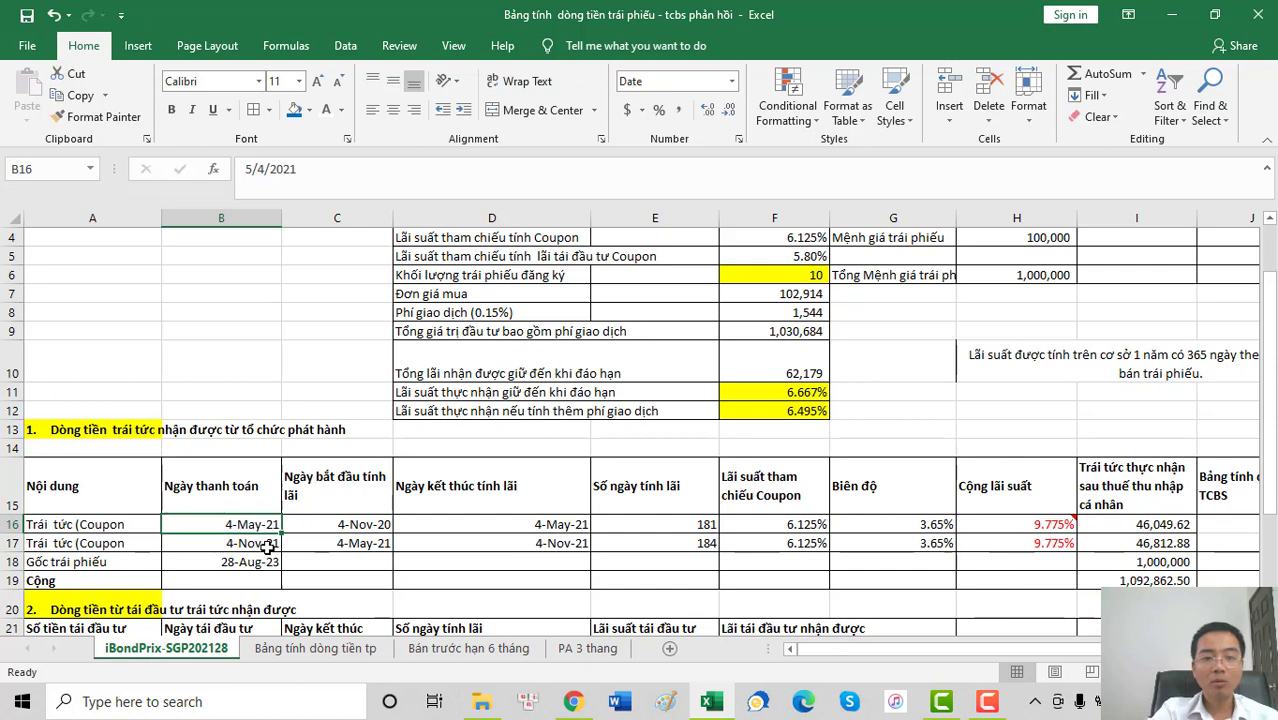
click(333, 521)
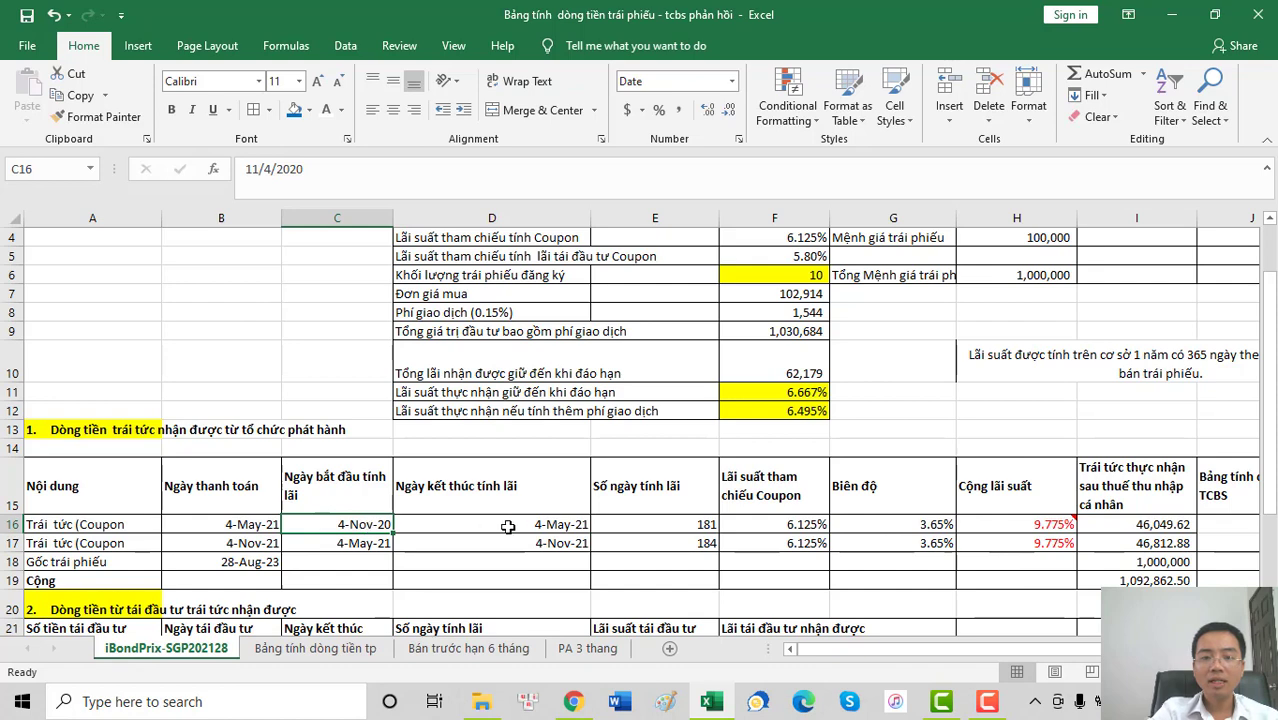
click(594, 530)
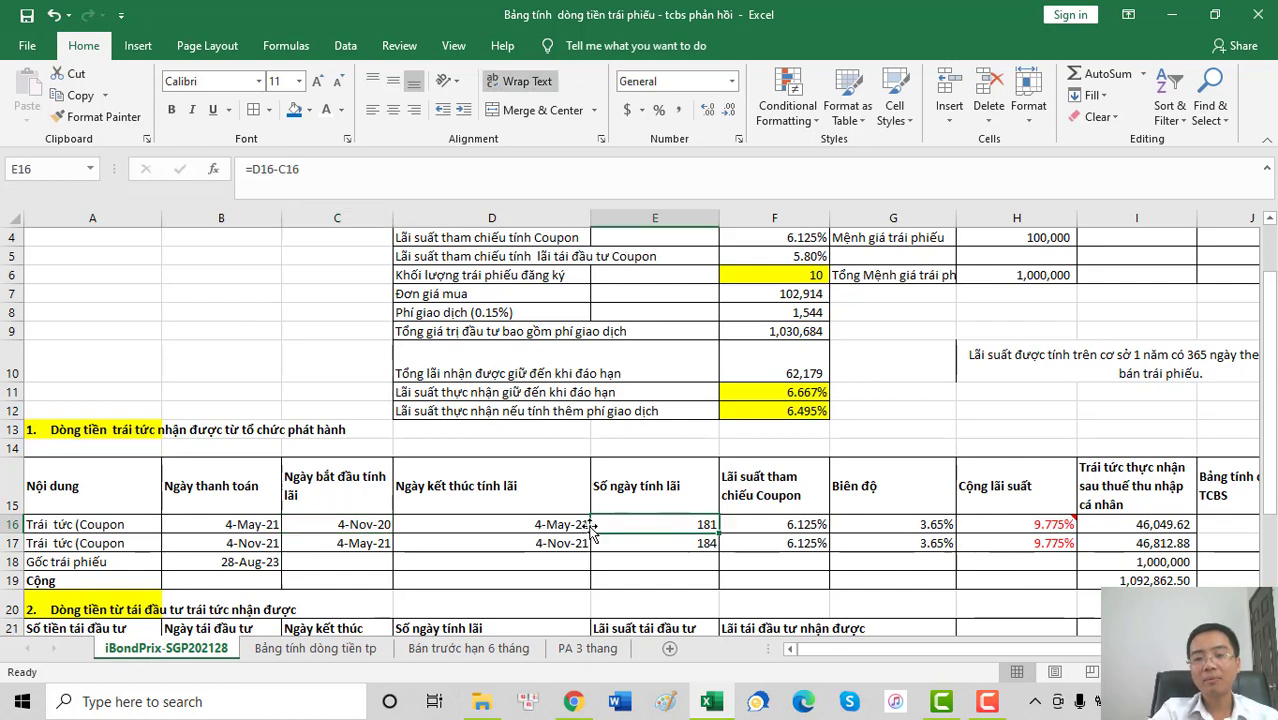
click(765, 524)
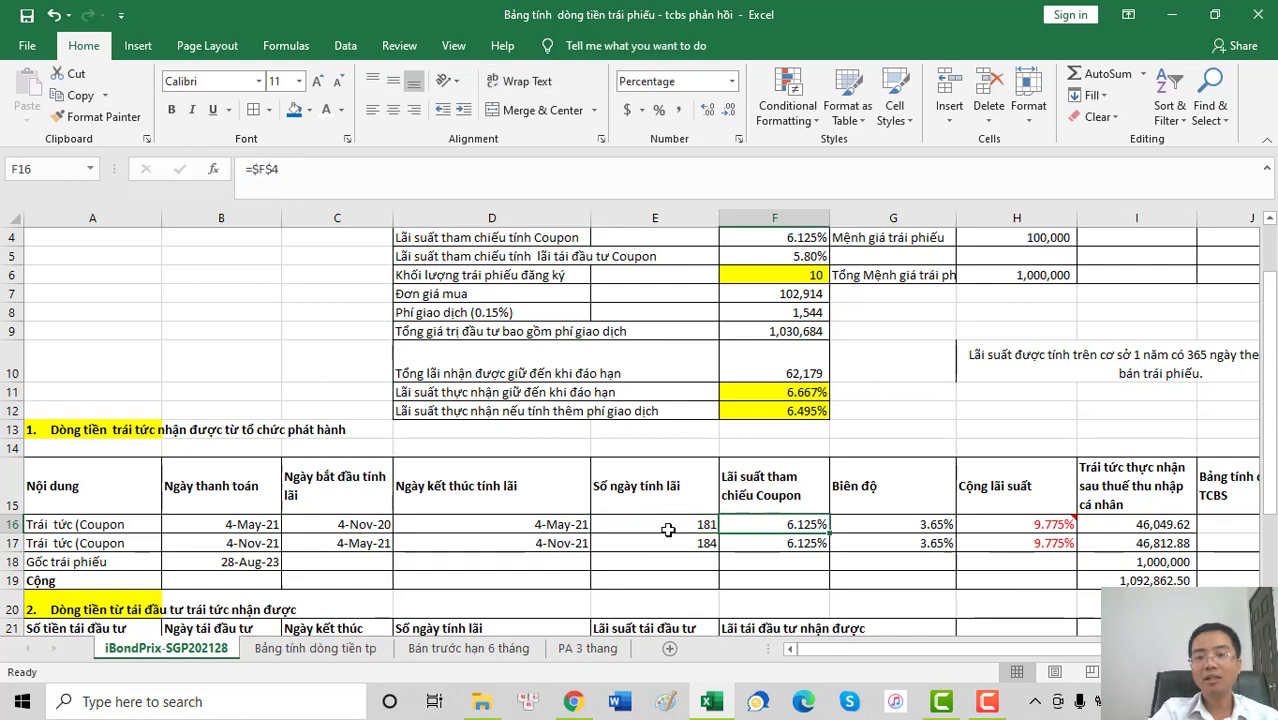
click(922, 527)
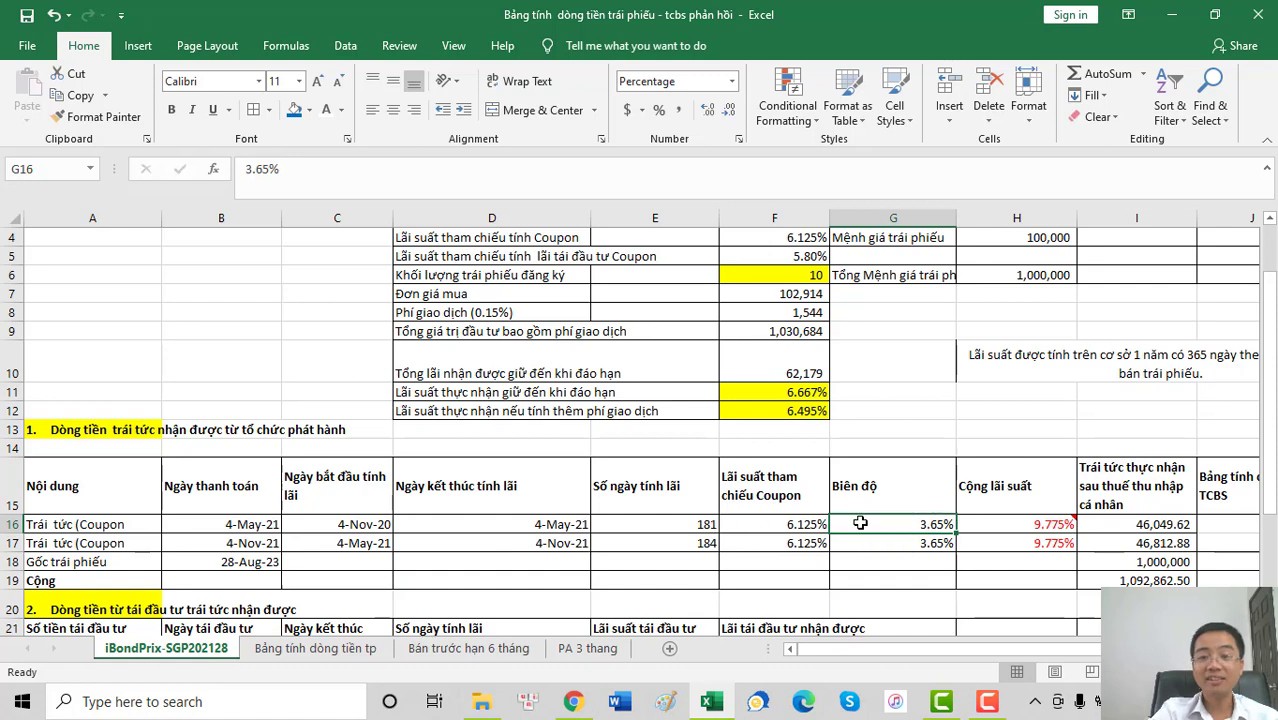
- Switch to TCInvest in Chrome, open the bond details and read how the coupon margin and reference rate are defined, then close them
click(574, 702)
click(813, 190)
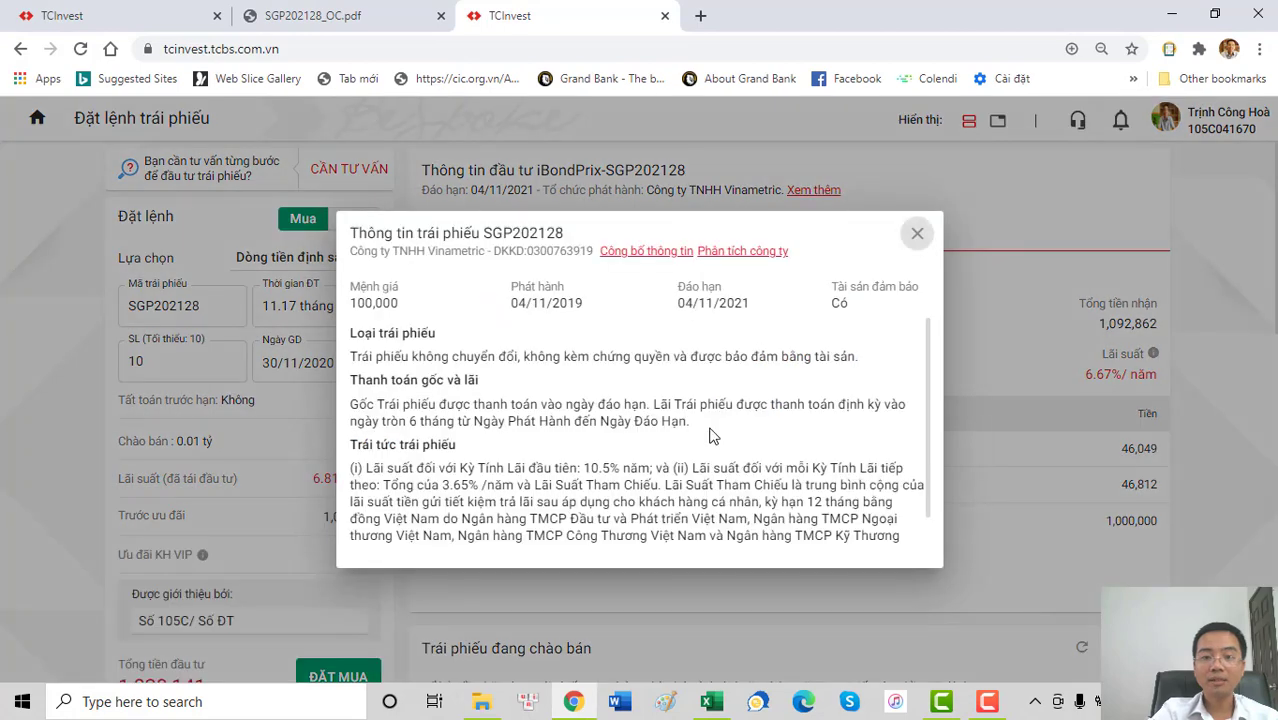
scroll(713, 435, down, 1)
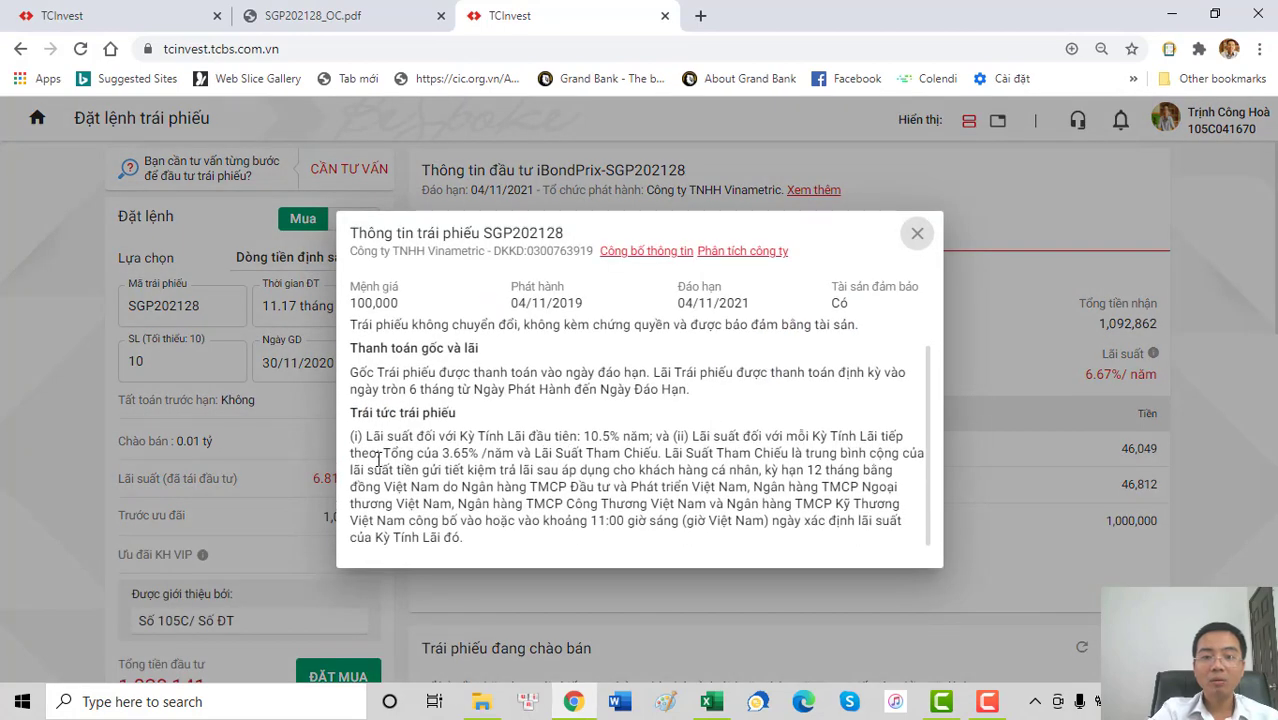
drag(380, 453, 481, 452)
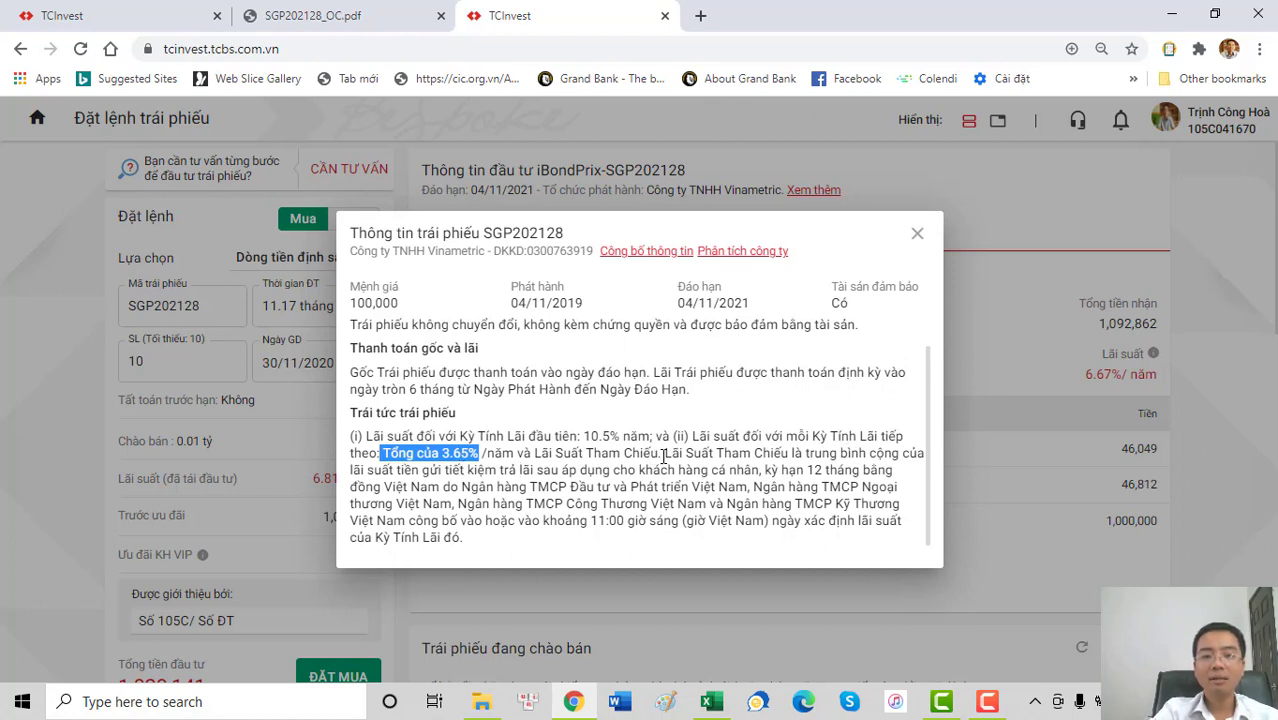
drag(661, 453, 529, 453)
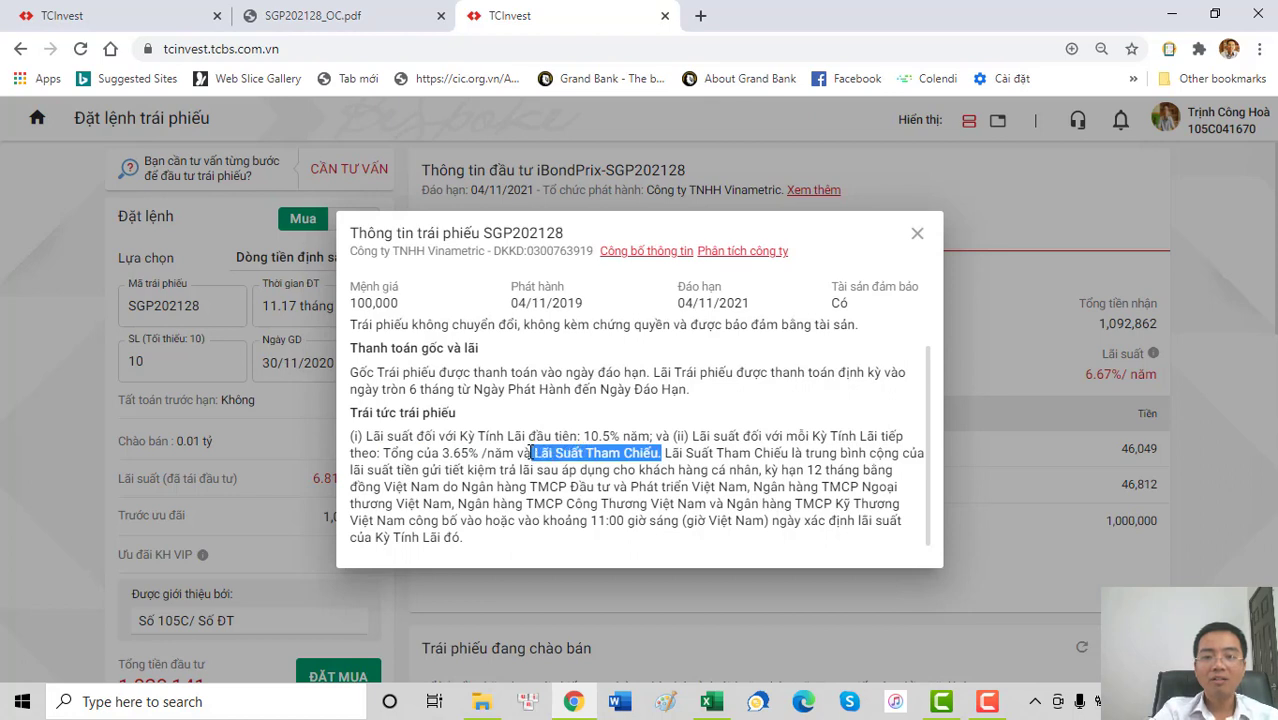
drag(664, 453, 798, 455)
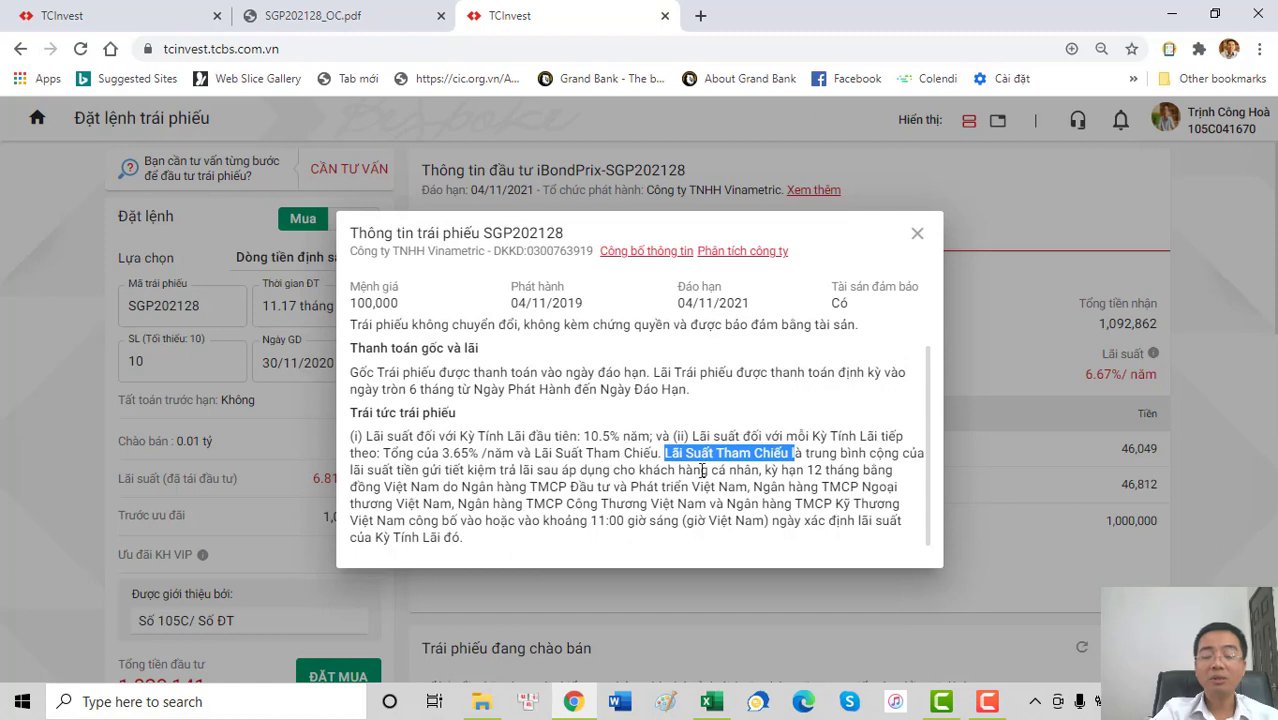
click(920, 238)
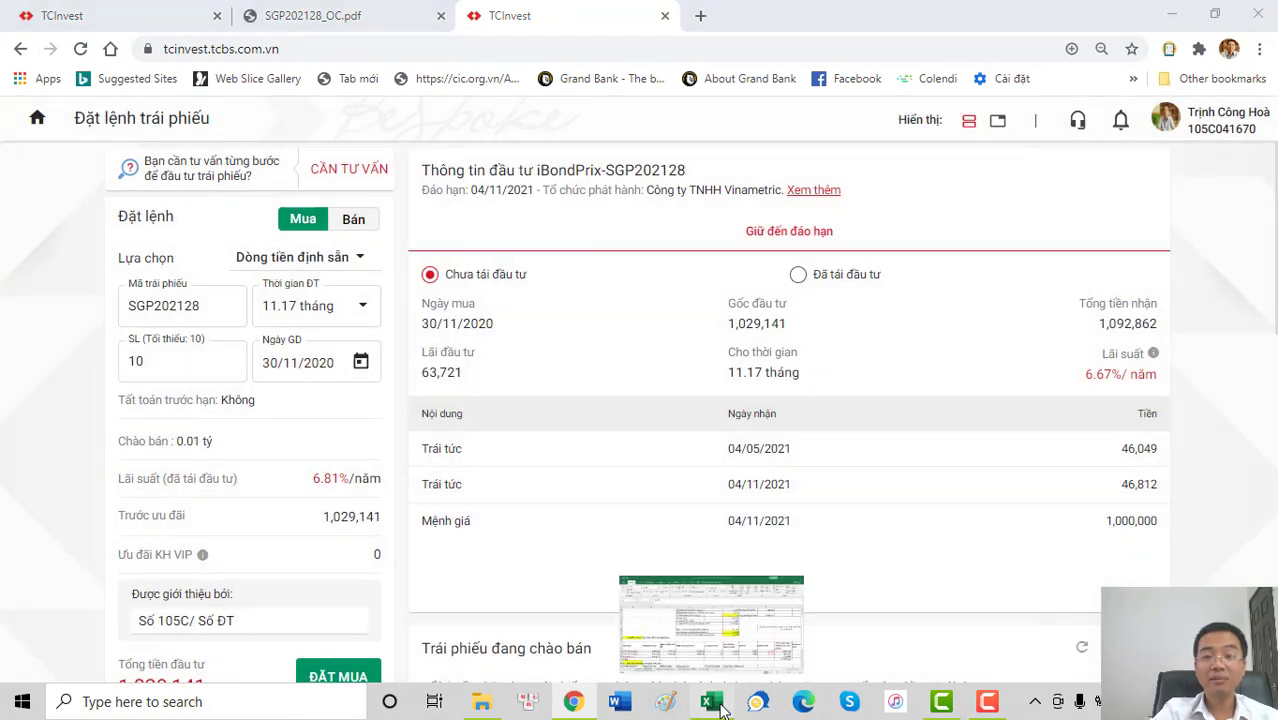
- Switch to Excel and review the coupon reference rate in F16, the purchase date in F3 and the combined rate formula in H16
click(722, 707)
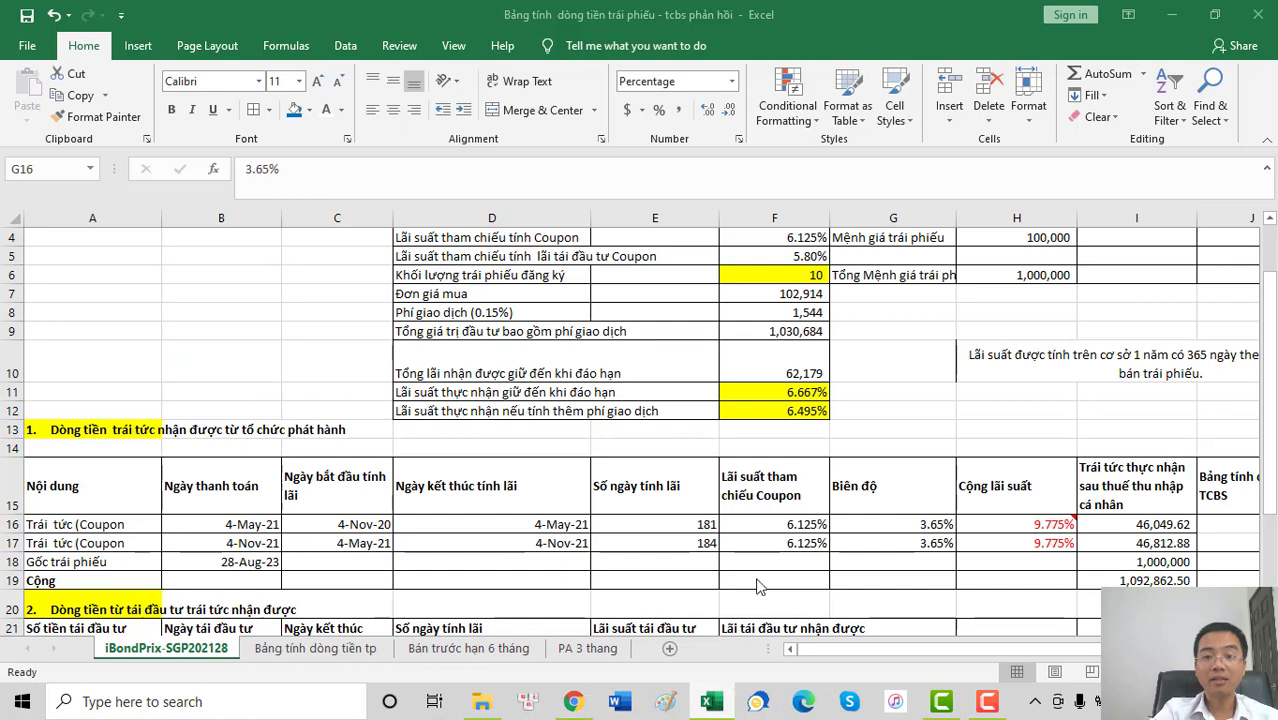
click(806, 524)
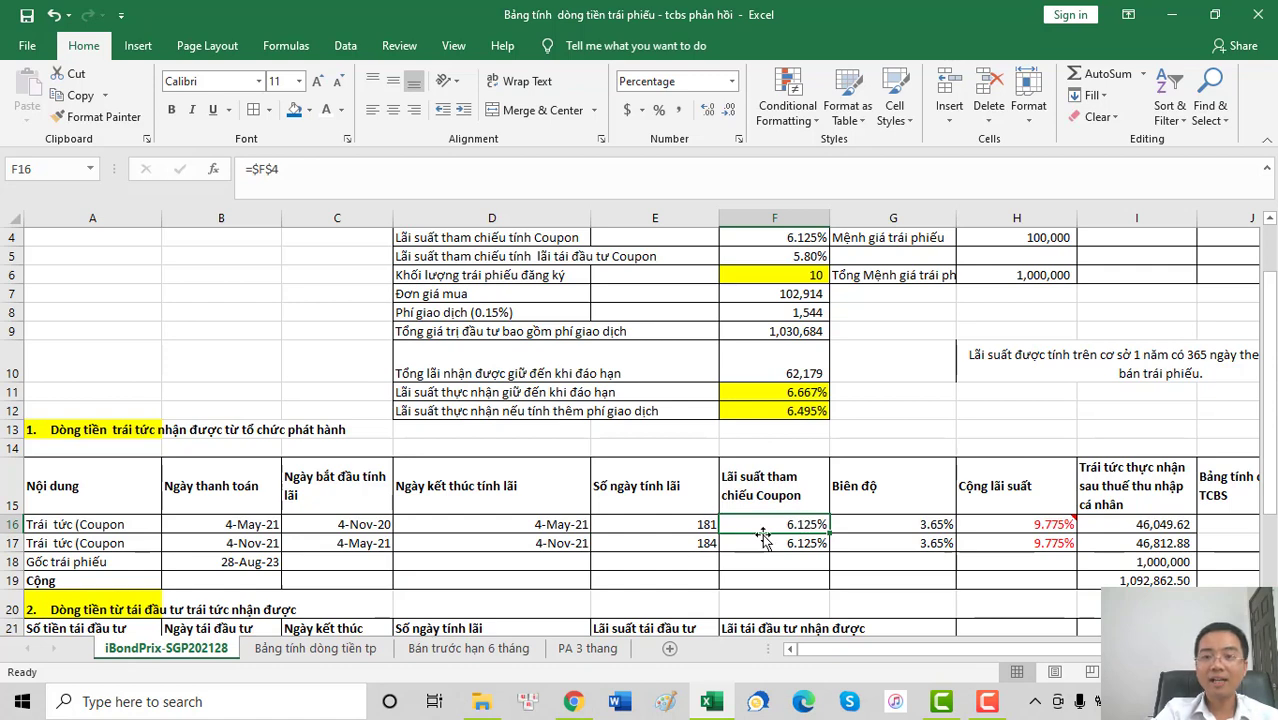
scroll(730, 320, up, 1)
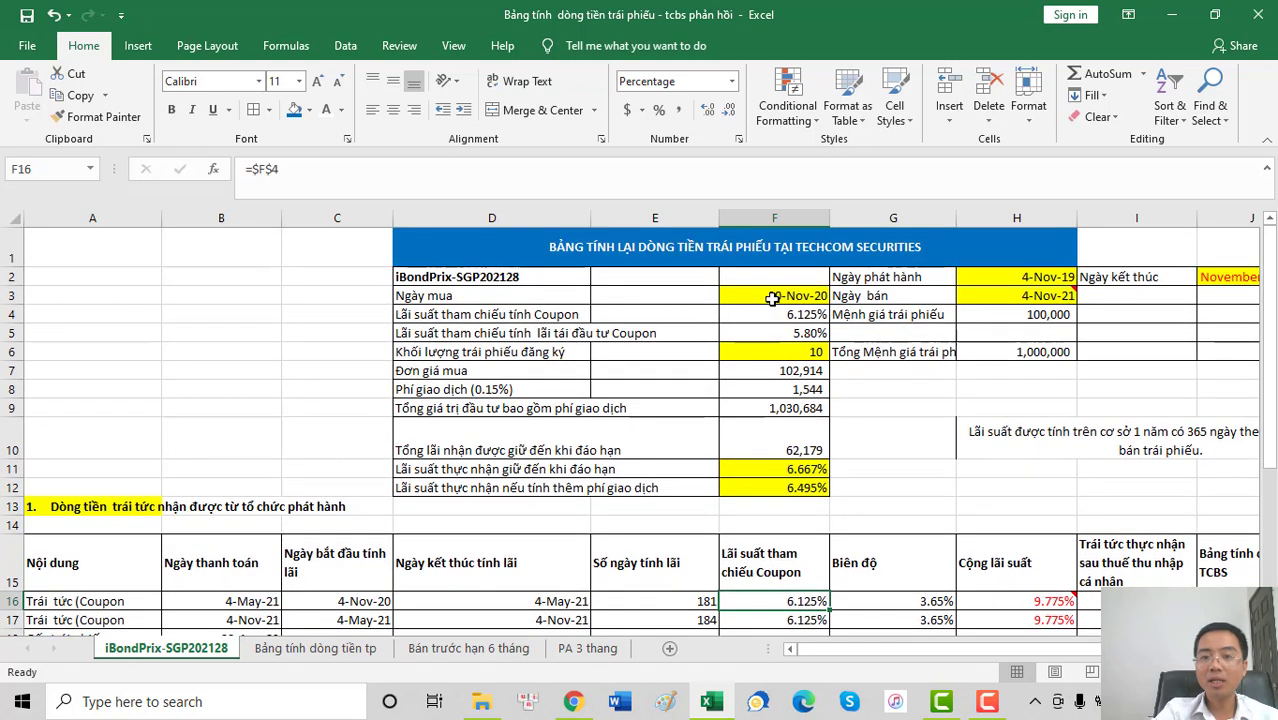
click(773, 298)
scroll(767, 479, down, 1)
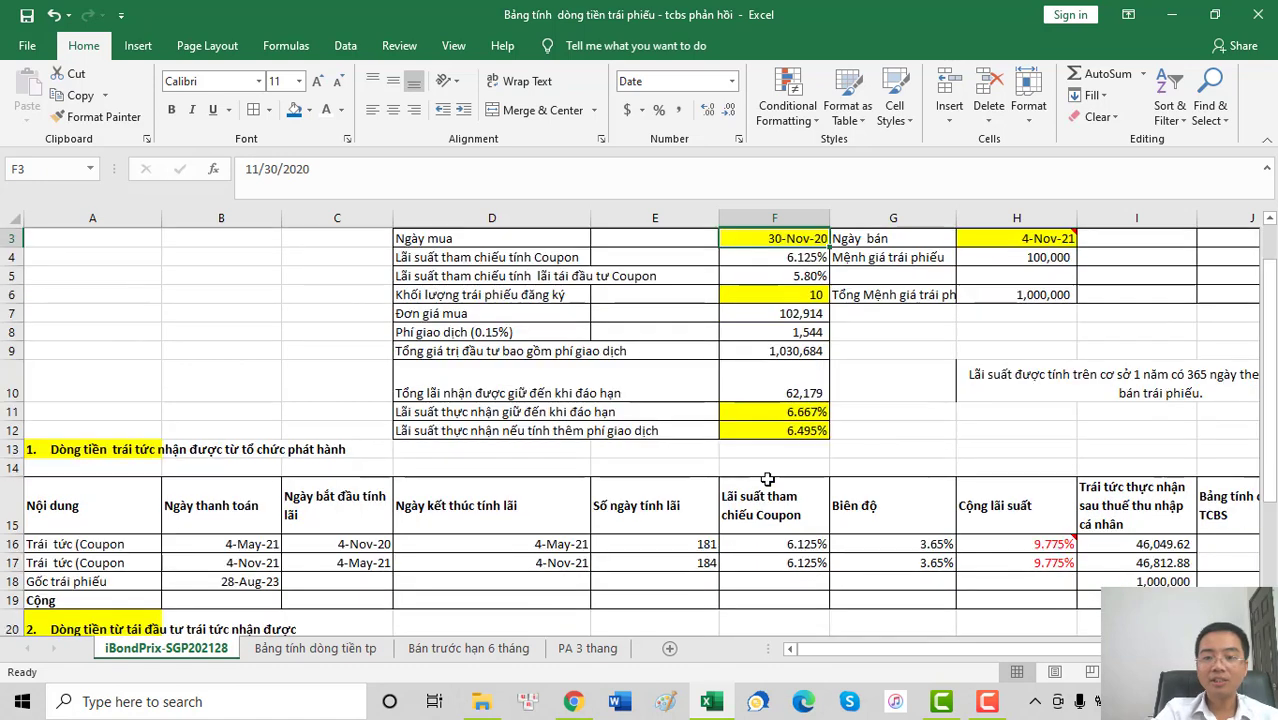
scroll(767, 479, down, 1)
click(786, 528)
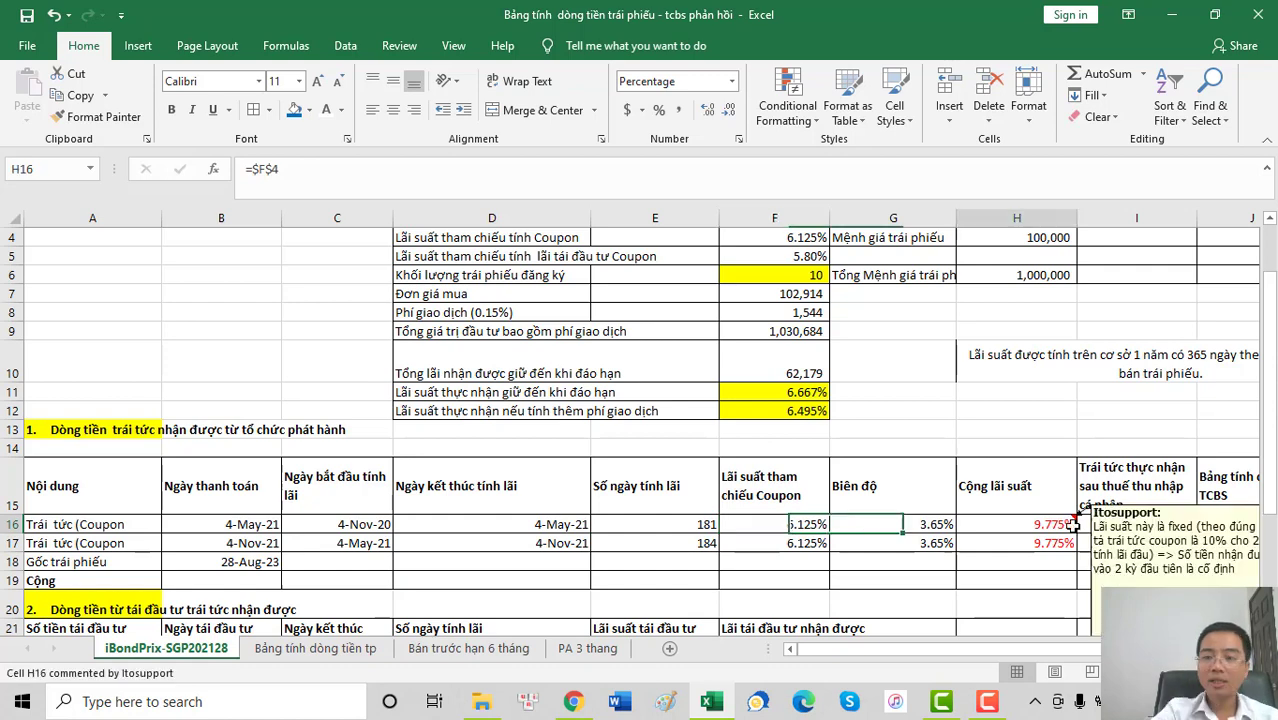
click(1015, 530)
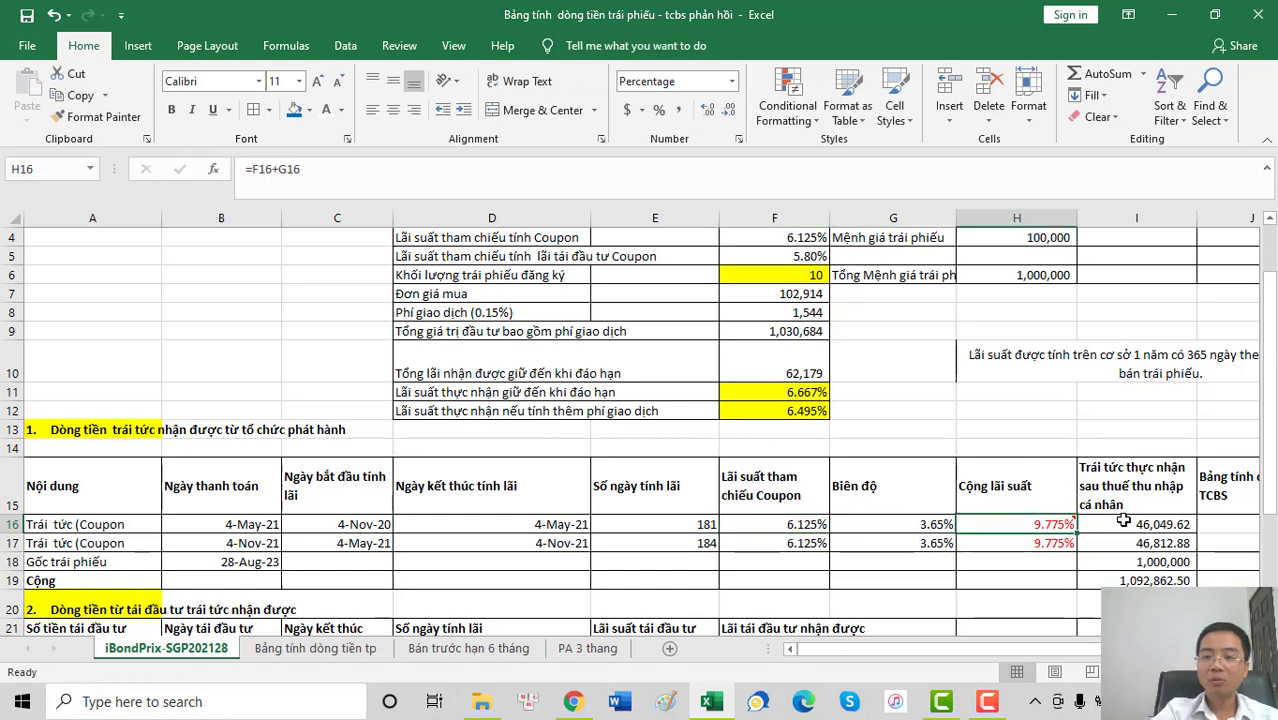
- Examine the after-tax coupon formula in I16, including its 95% factor, and leave it as is
click(1120, 522)
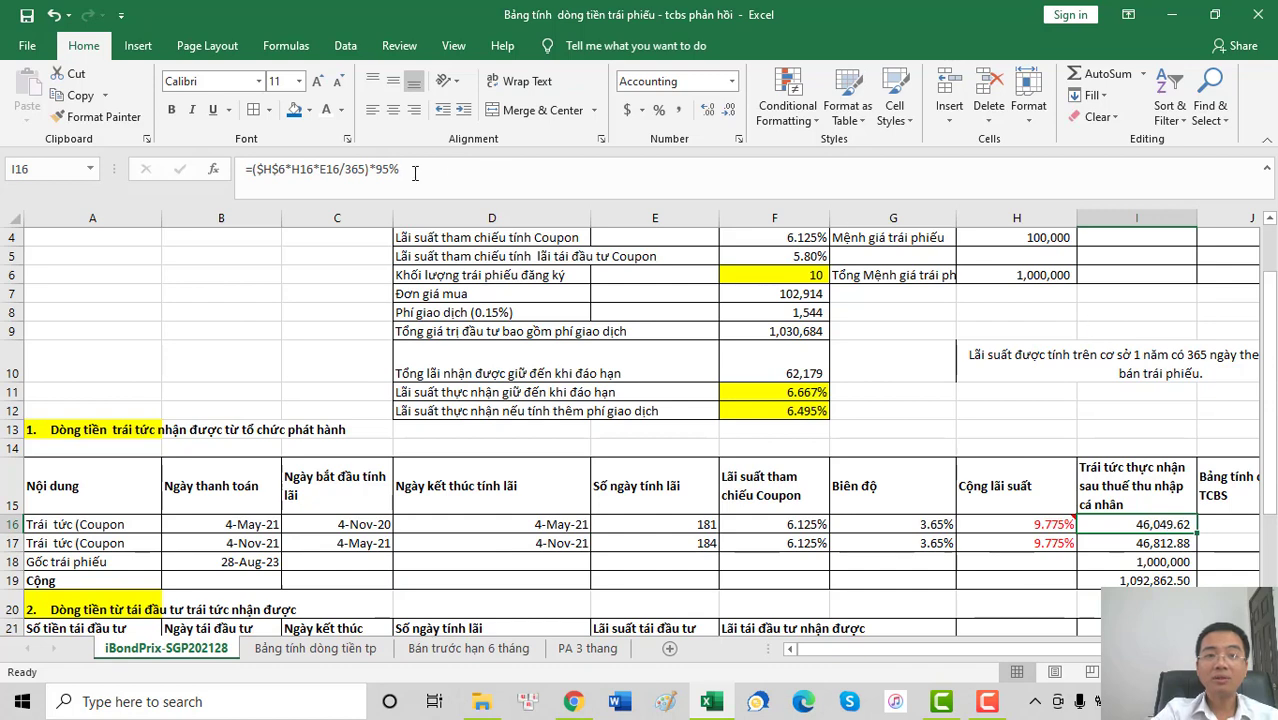
drag(414, 172, 375, 171)
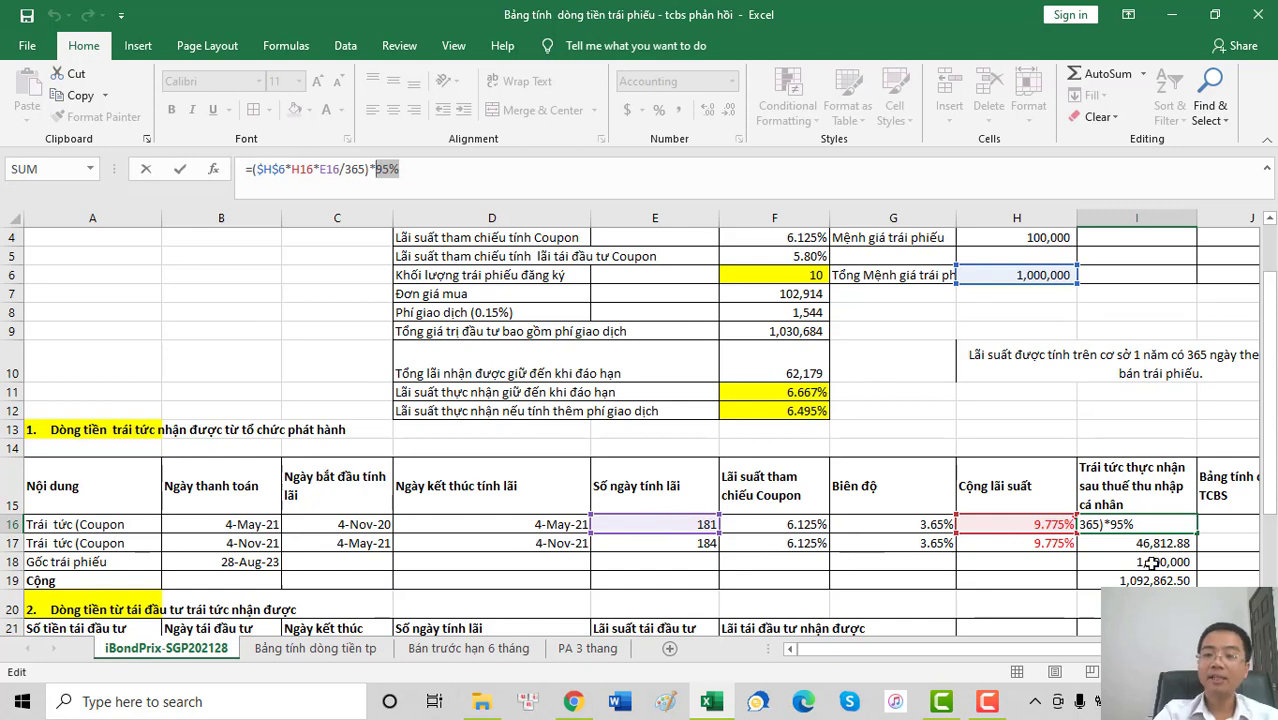
key(Return)
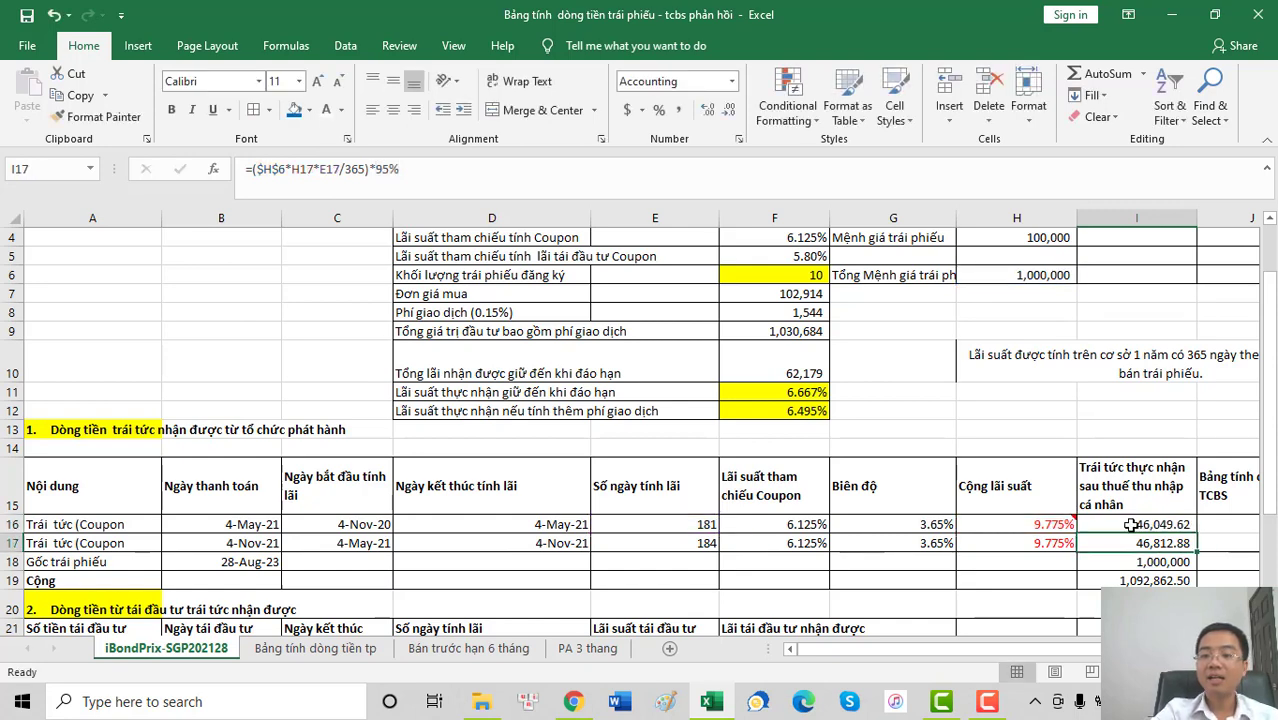
click(1131, 524)
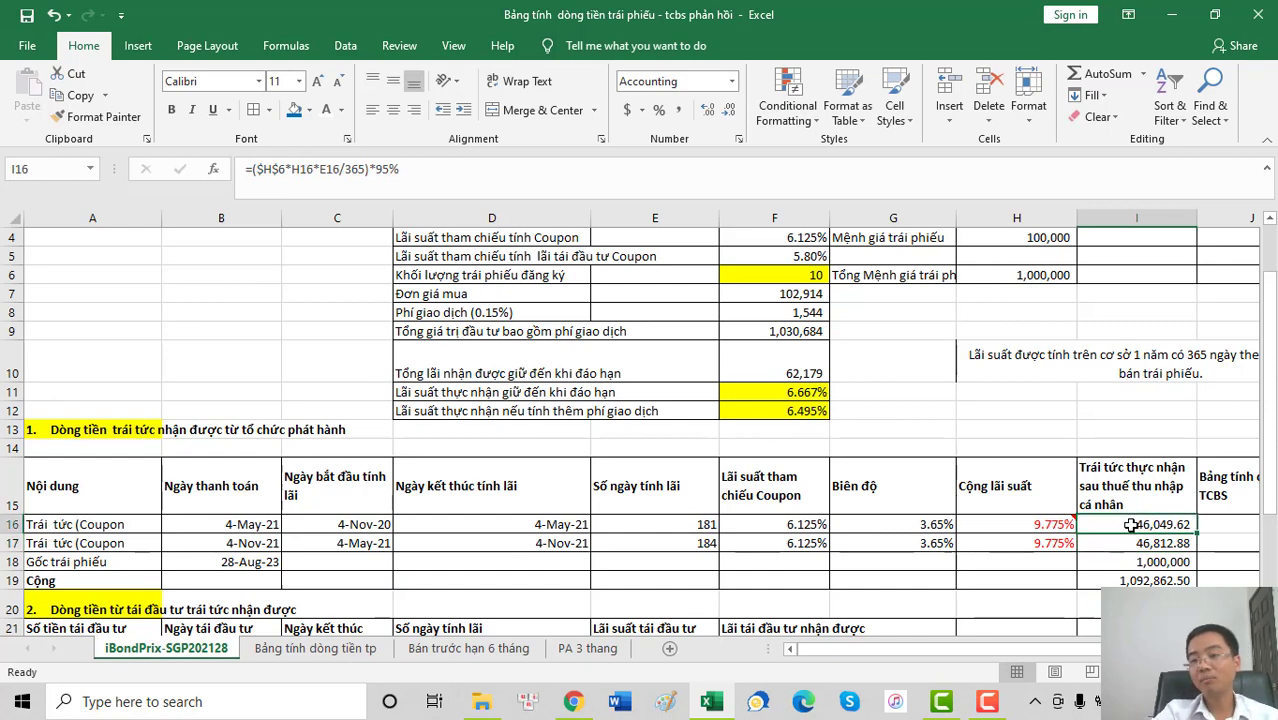
- Copy the coupon amounts 46,049 and 46,812 from TCInvest in Chrome into J16:J17 of the Excel sheet
click(1210, 522)
click(574, 701)
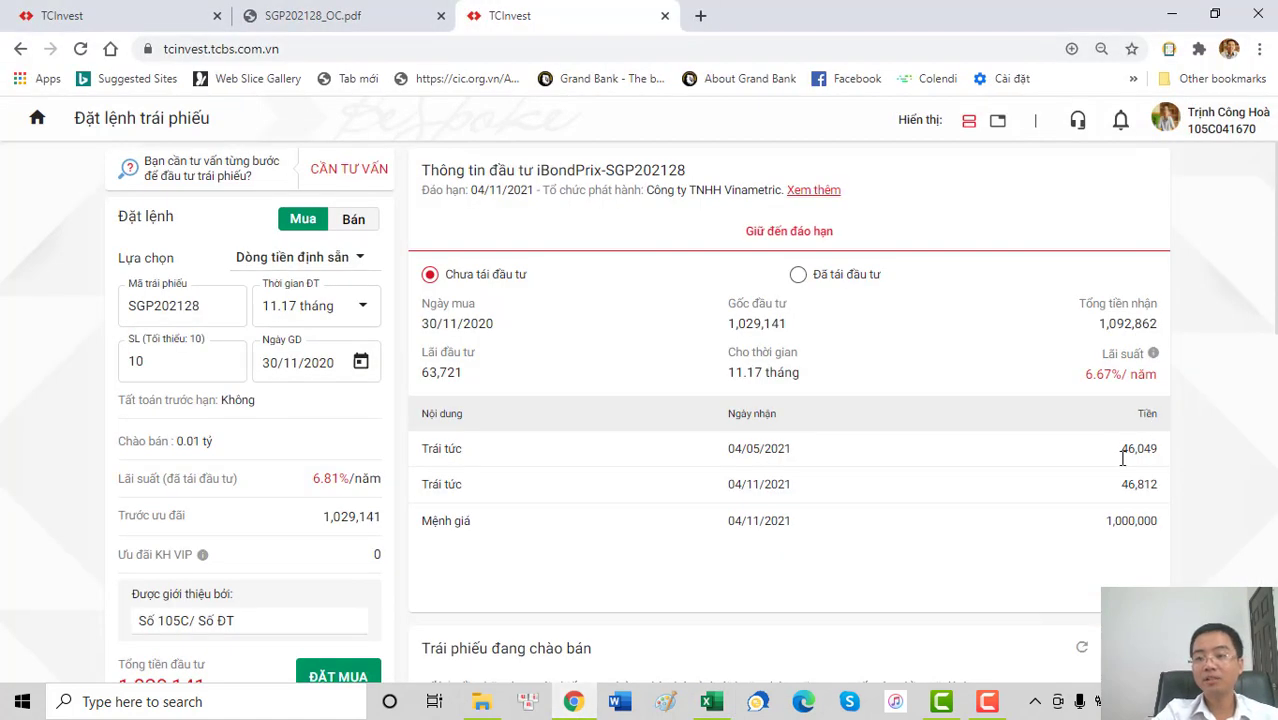
drag(1123, 452, 1158, 452)
key(alt+Tab)
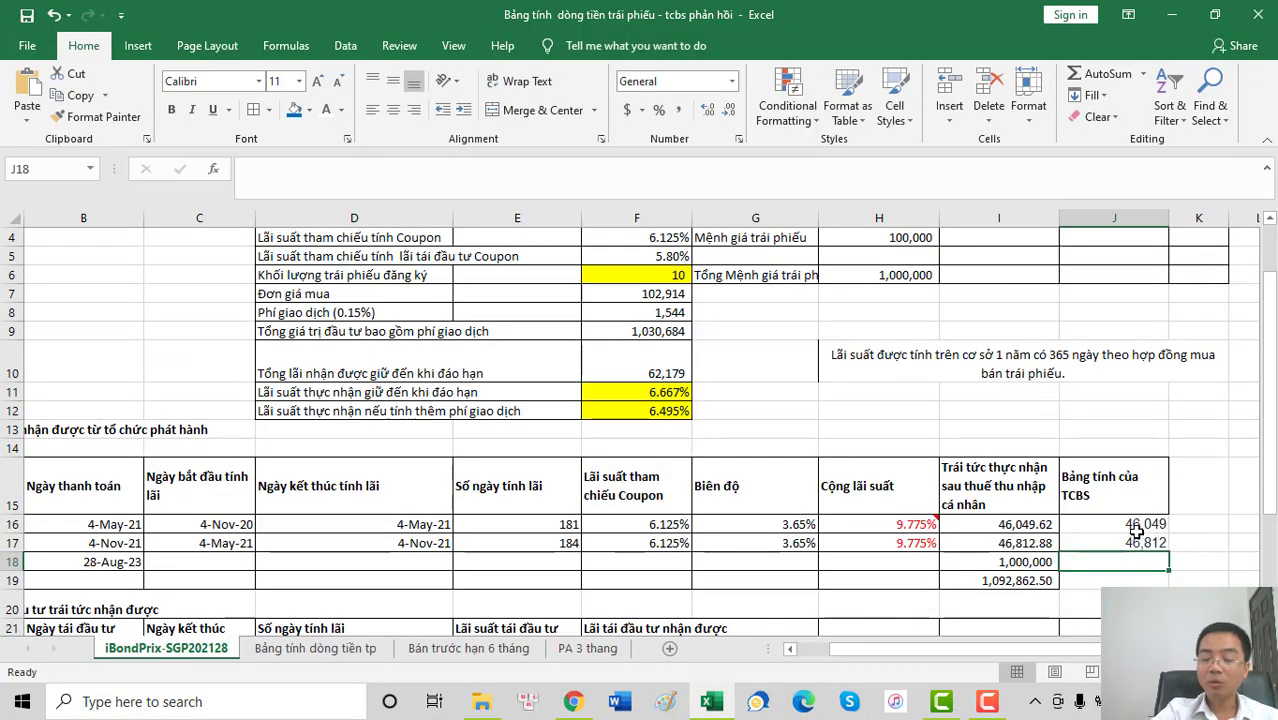
- Compare the calculated after-tax coupons in I16:I17 with the TCBS amounts in J16:J17
click(1136, 524)
click(1013, 522)
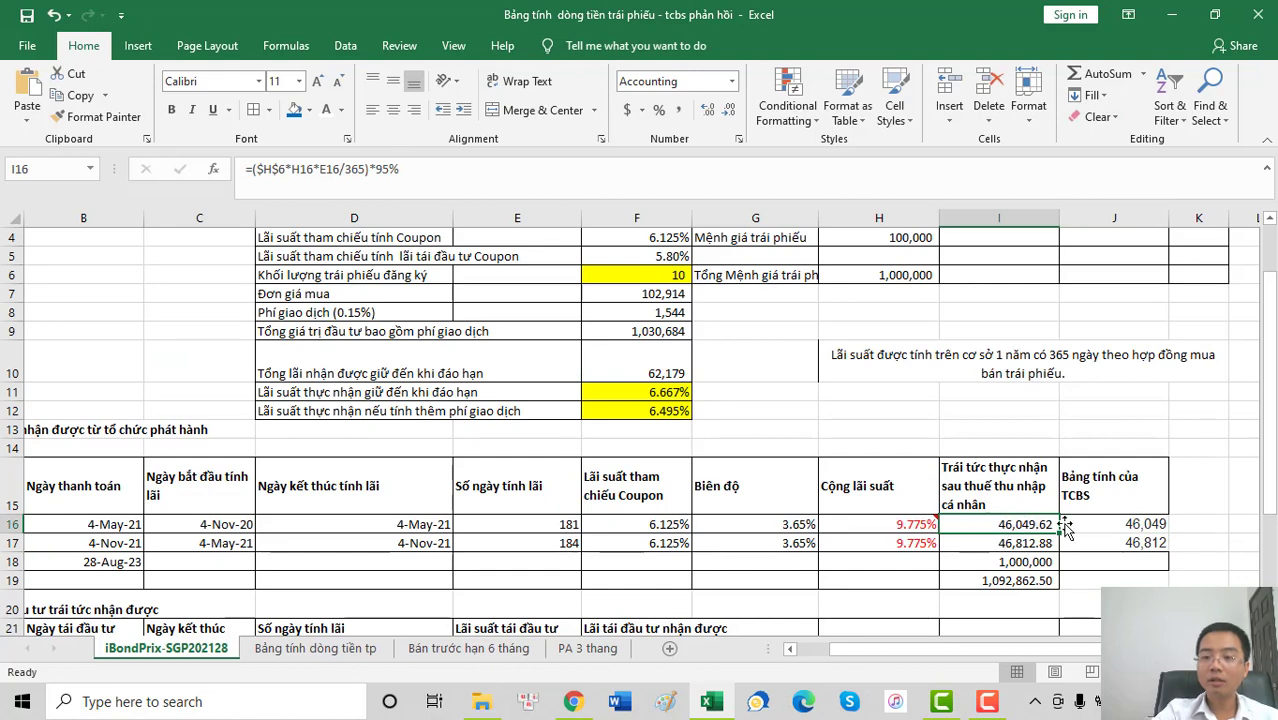
click(1004, 543)
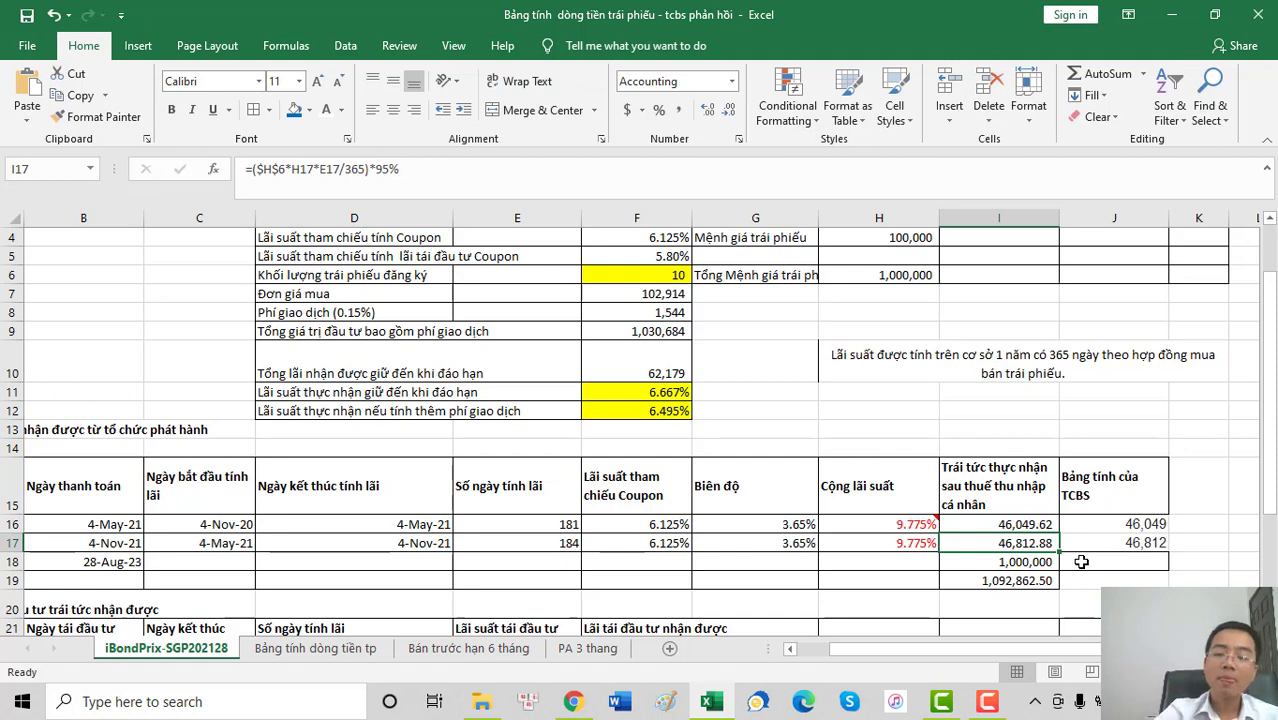
drag(1000, 524, 1140, 545)
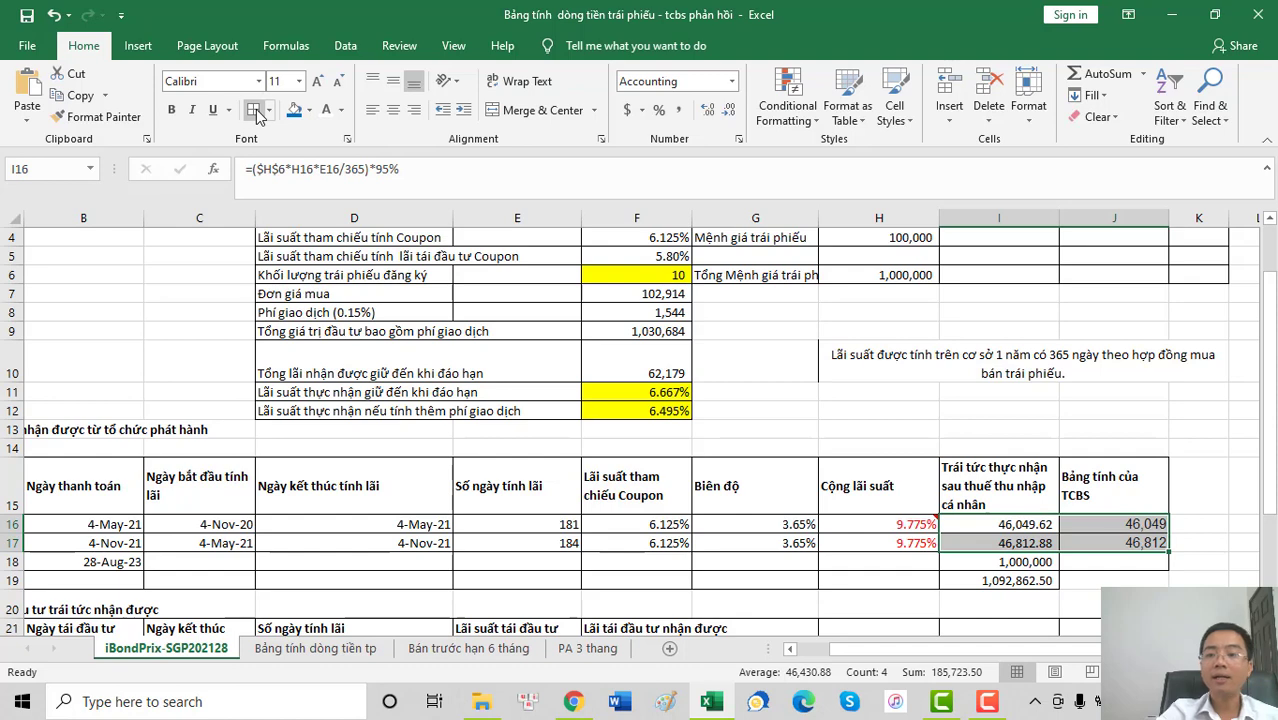
click(1001, 527)
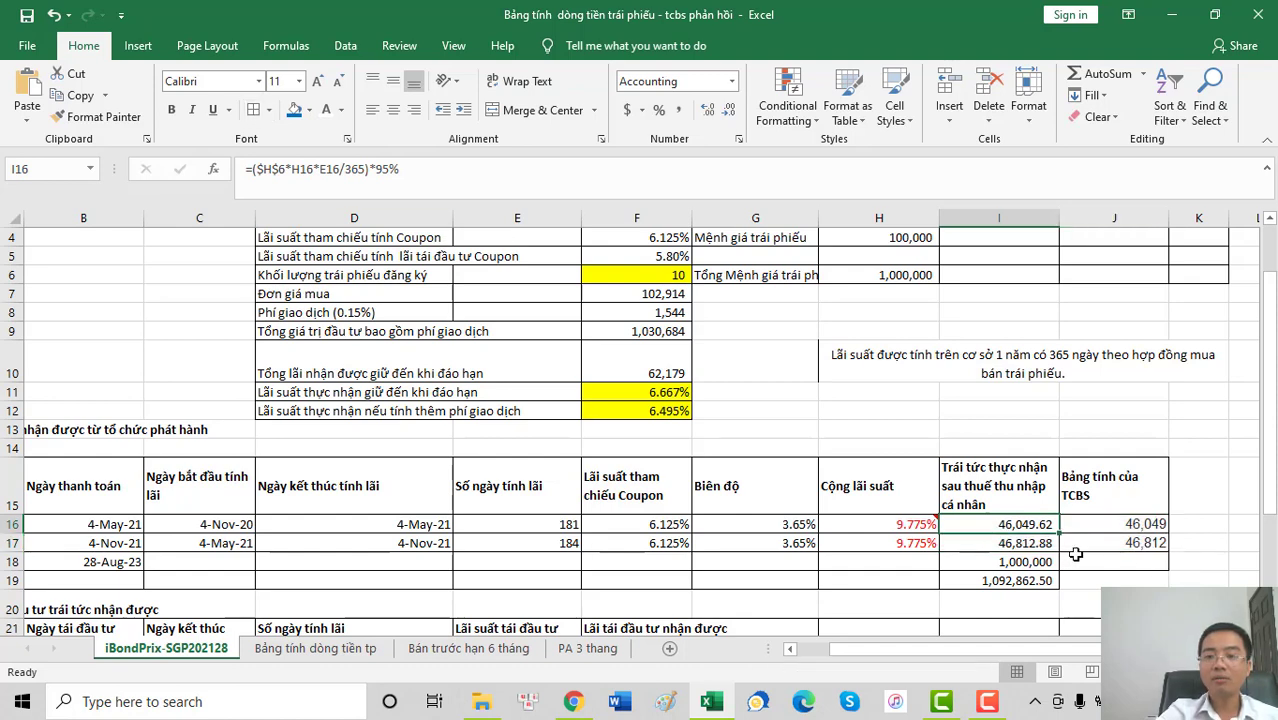
click(1030, 543)
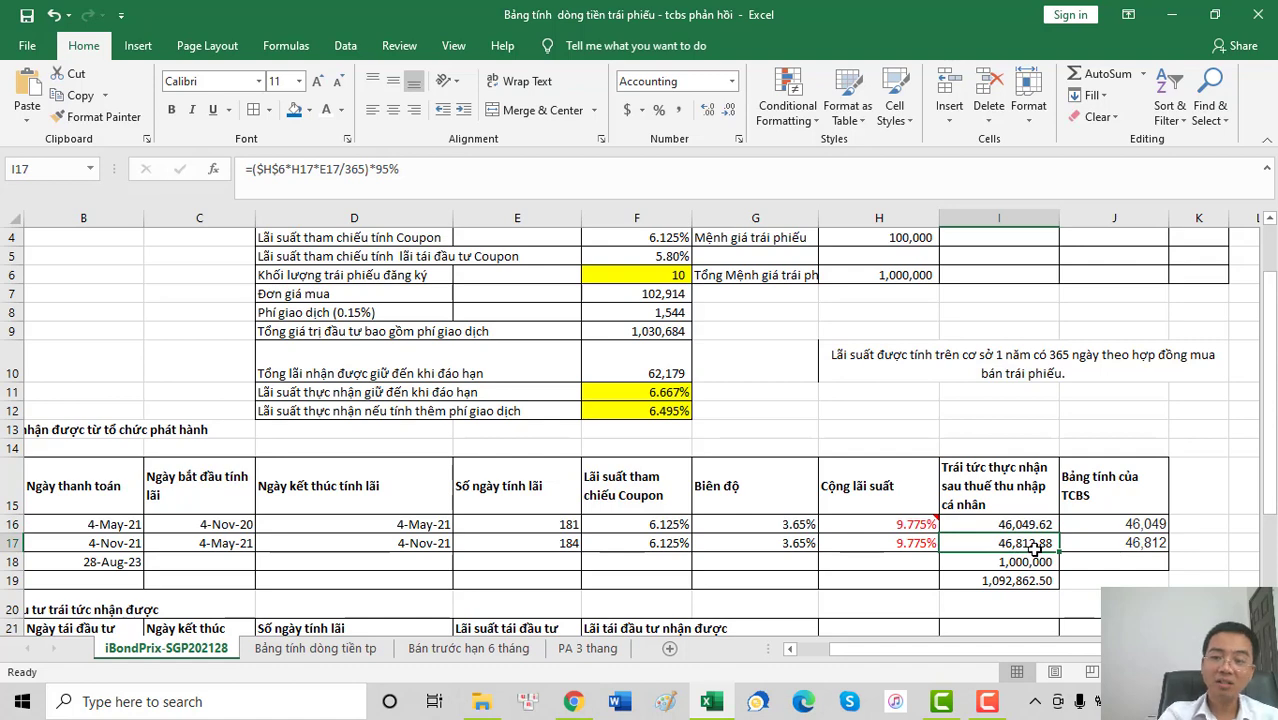
- Check the bond principal formula in I18 and its row label, and go to the reinvested amount in A22
key(Down)
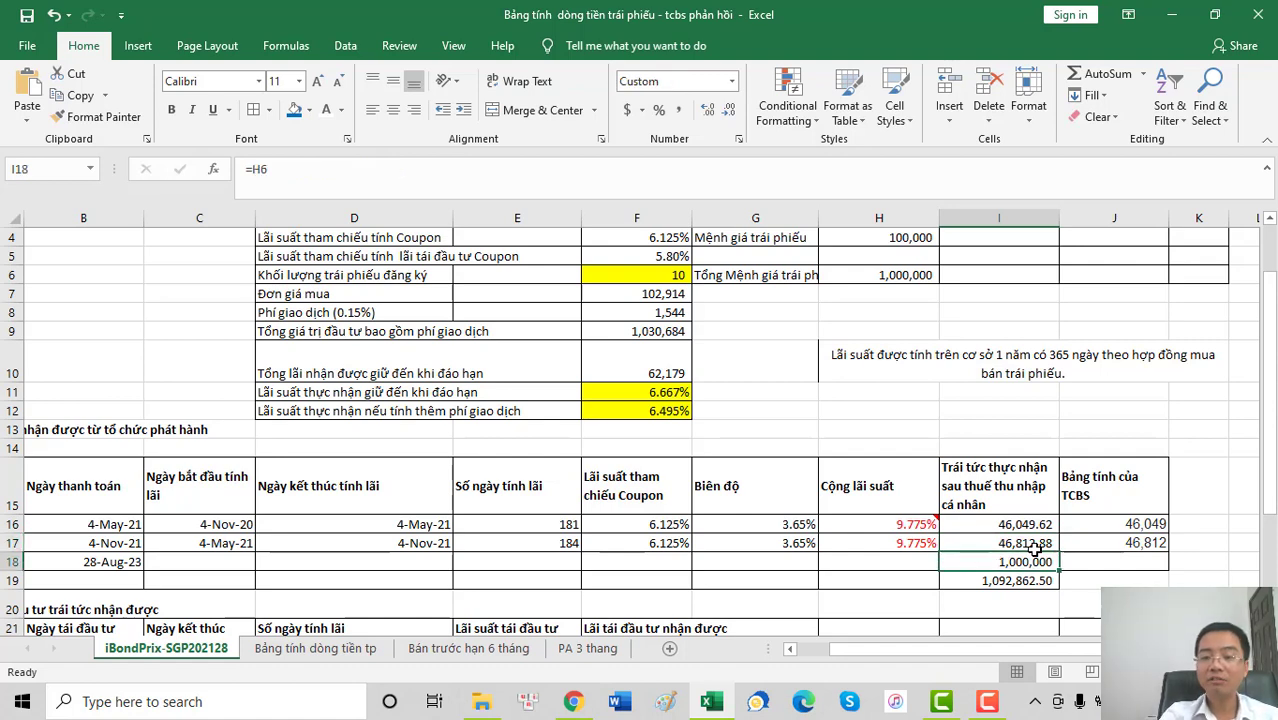
key(Home)
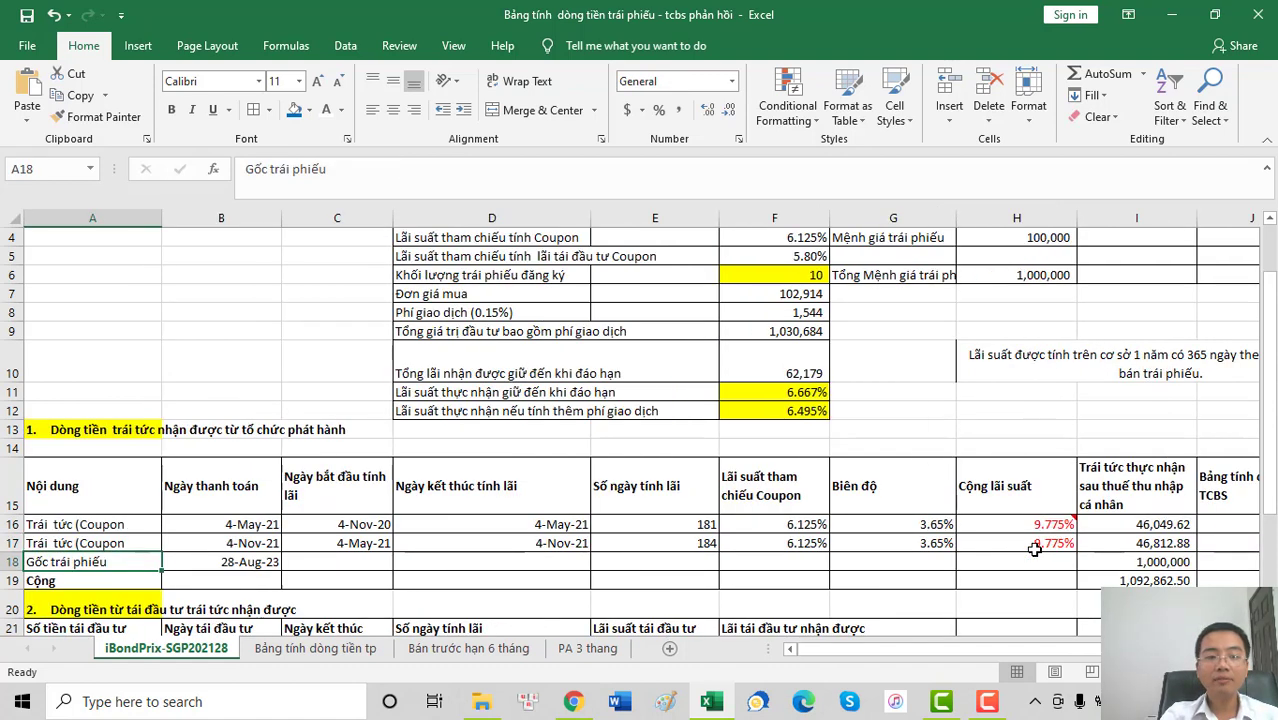
key(Down)
key(Down)
key(Down)
key(Down)
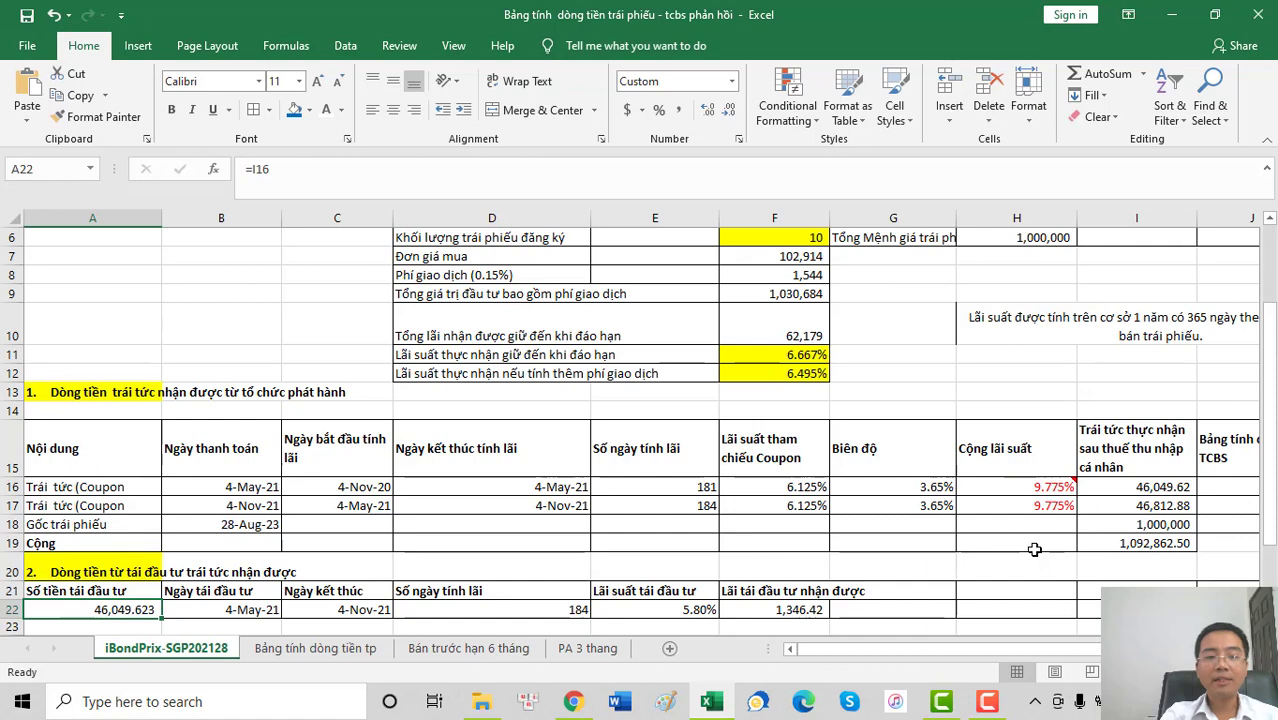
- Examine the reinvestment dates, day count, rate and interest formula in row 22, and trace the reinvested amount back to I16
key(Right)
key(Right)
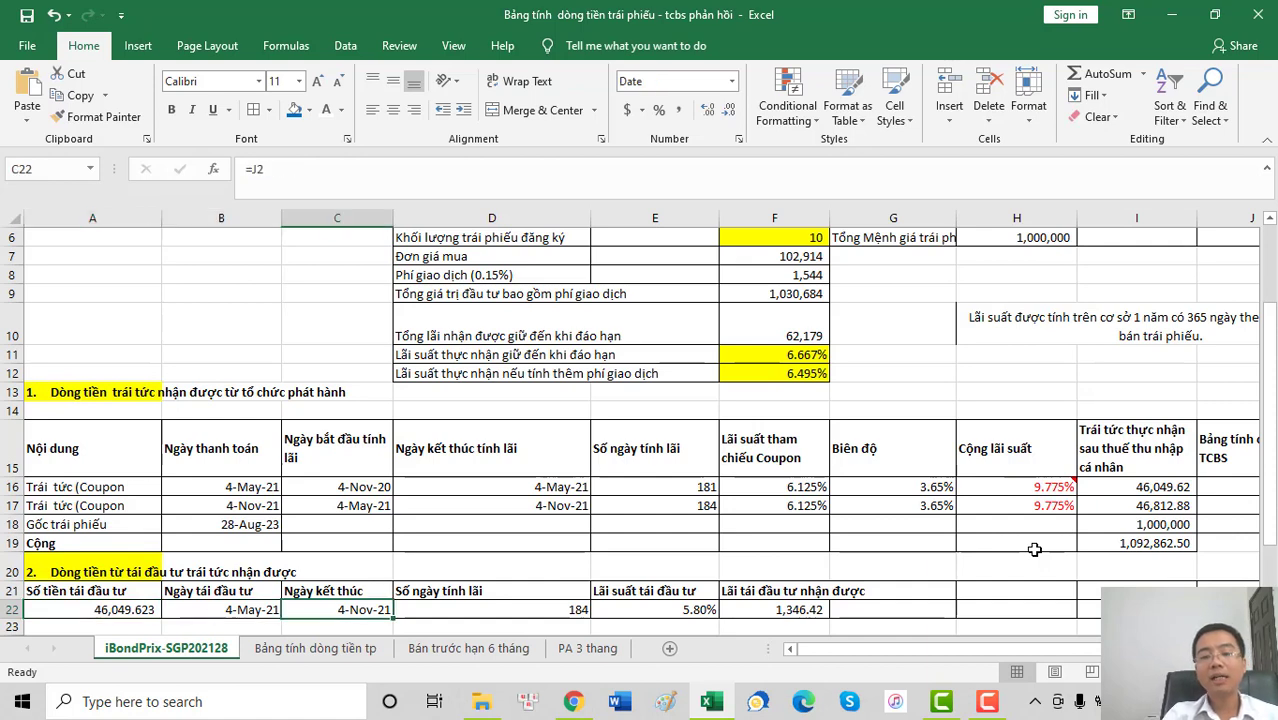
key(Left)
key(Left)
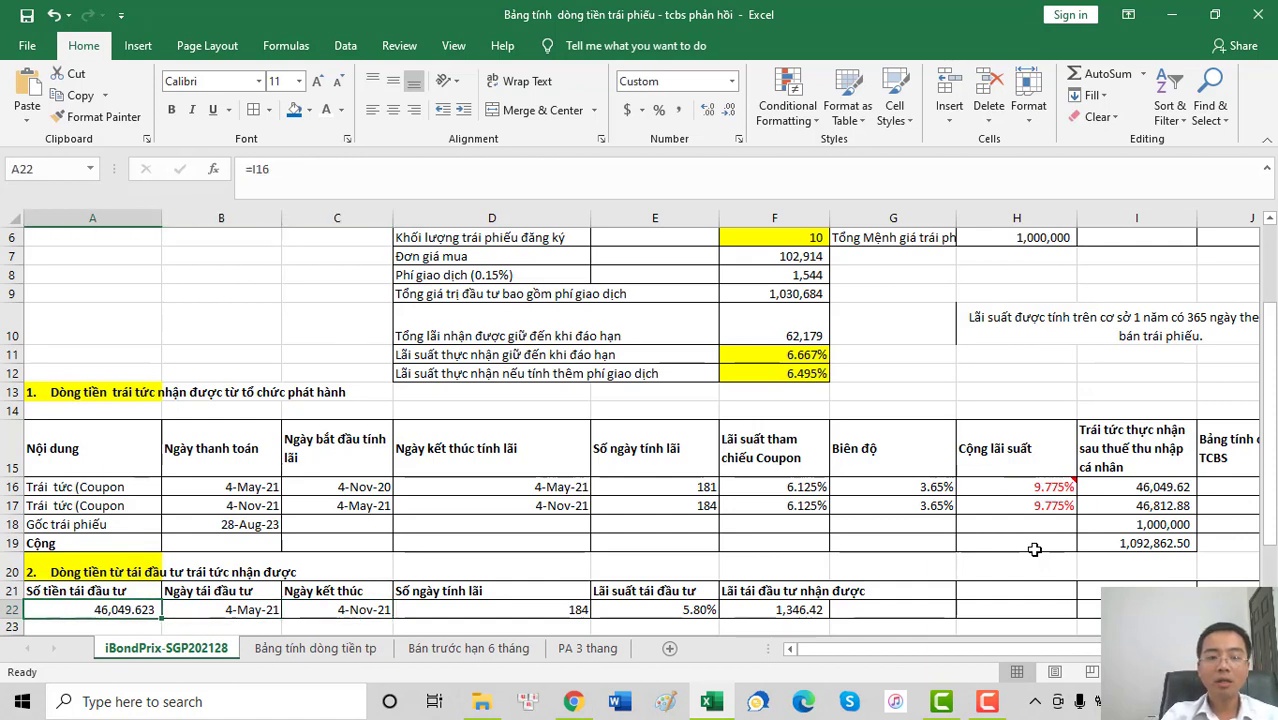
key(Right)
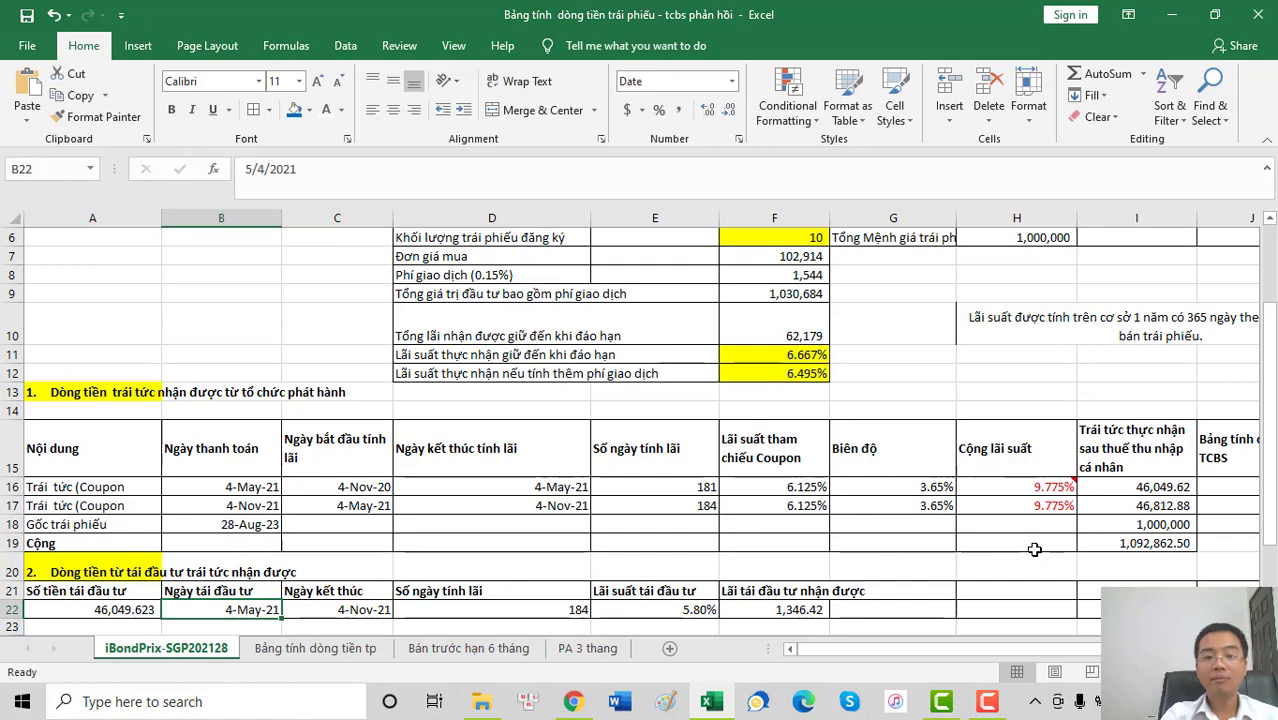
key(Right)
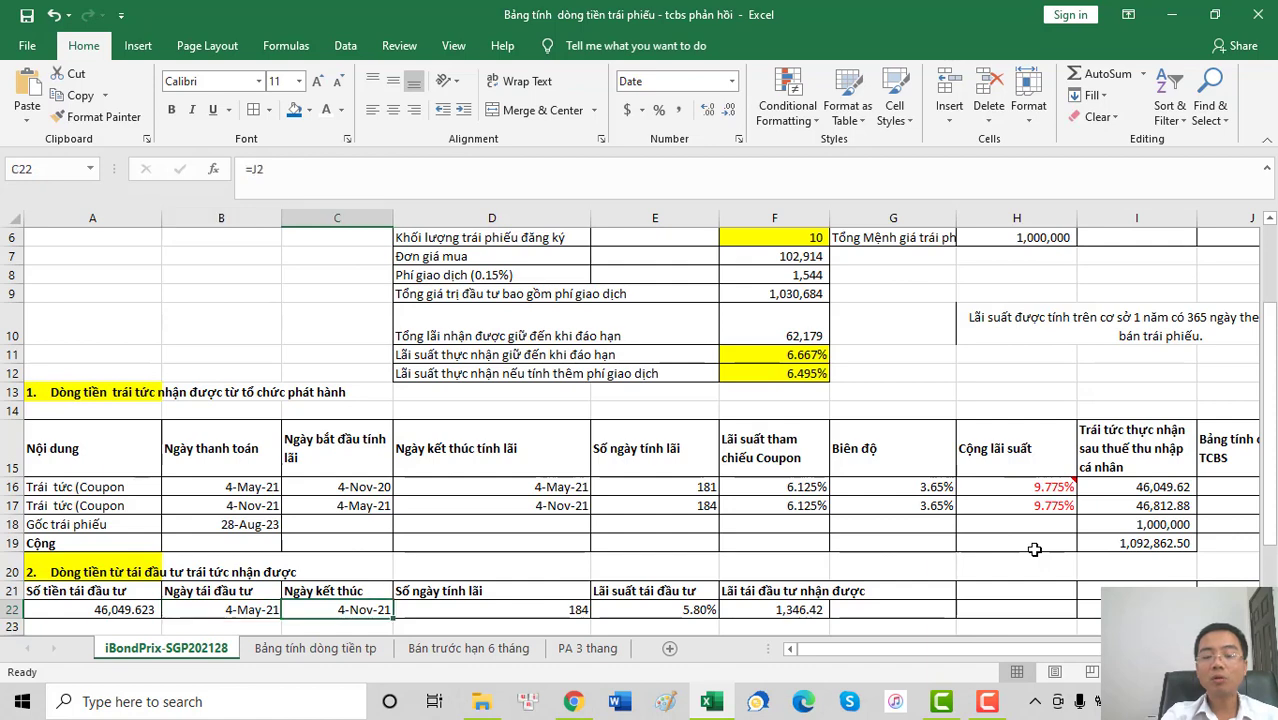
key(Right)
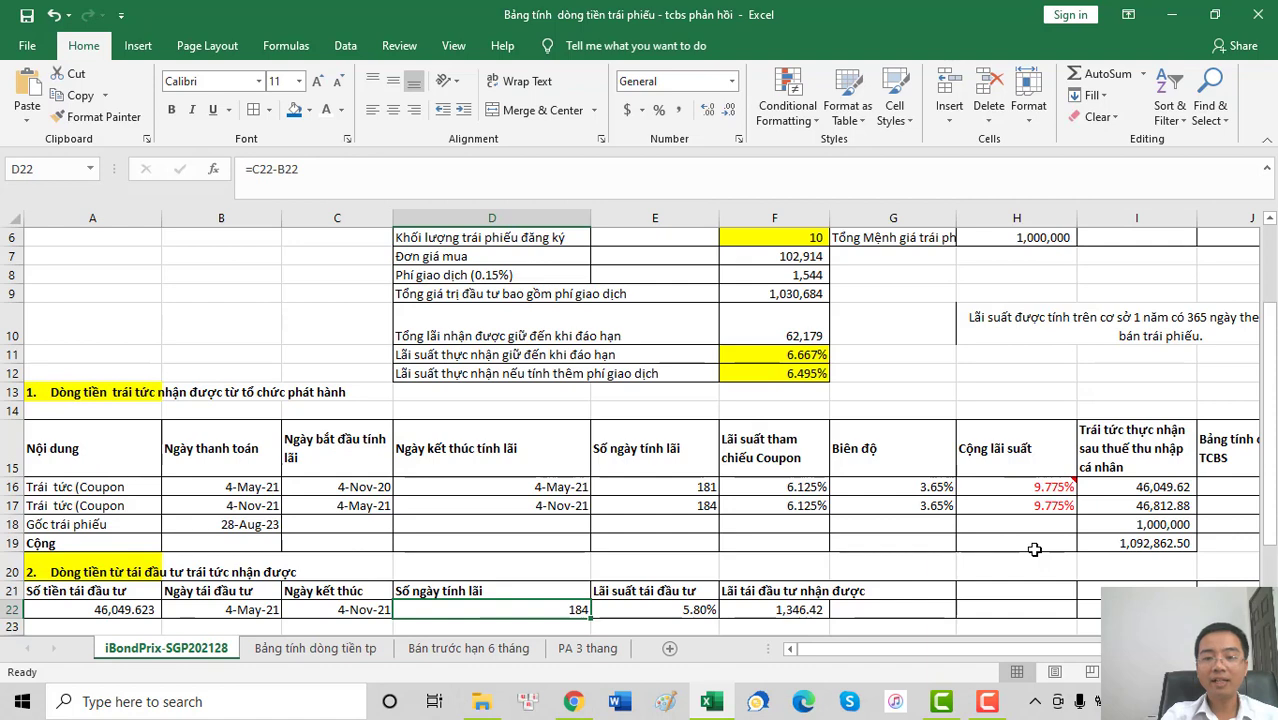
key(Right)
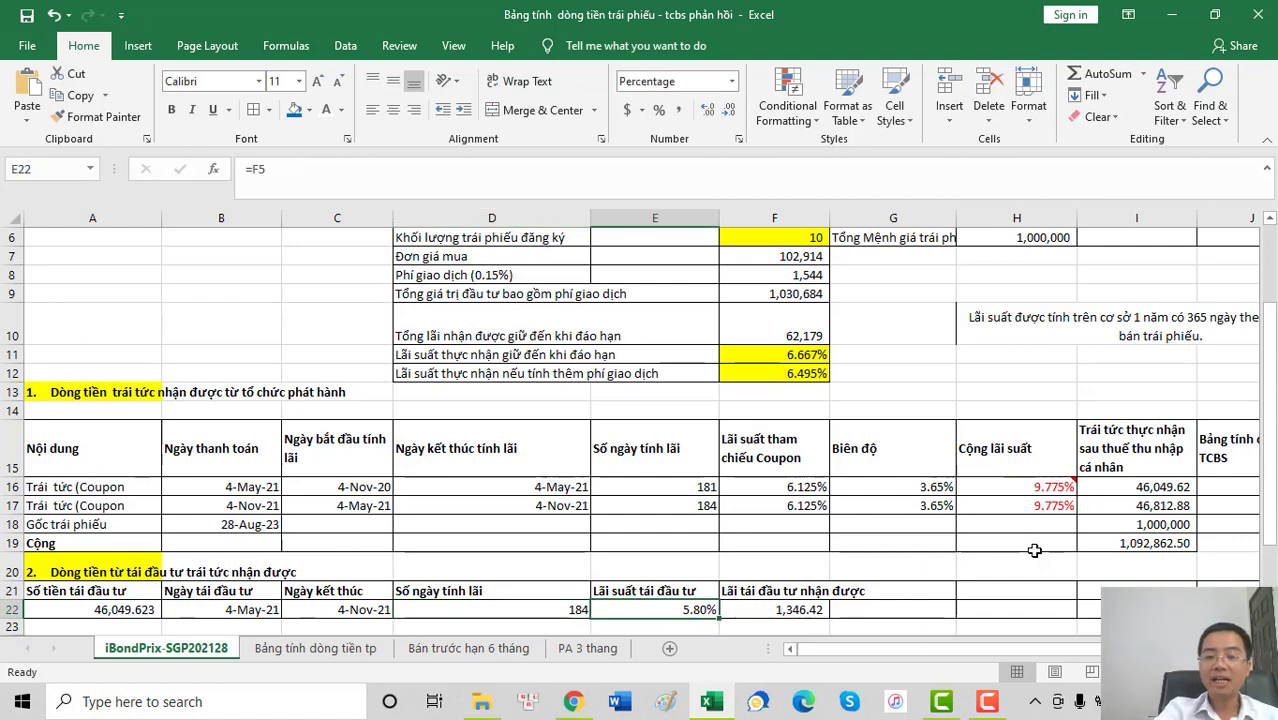
key(Right)
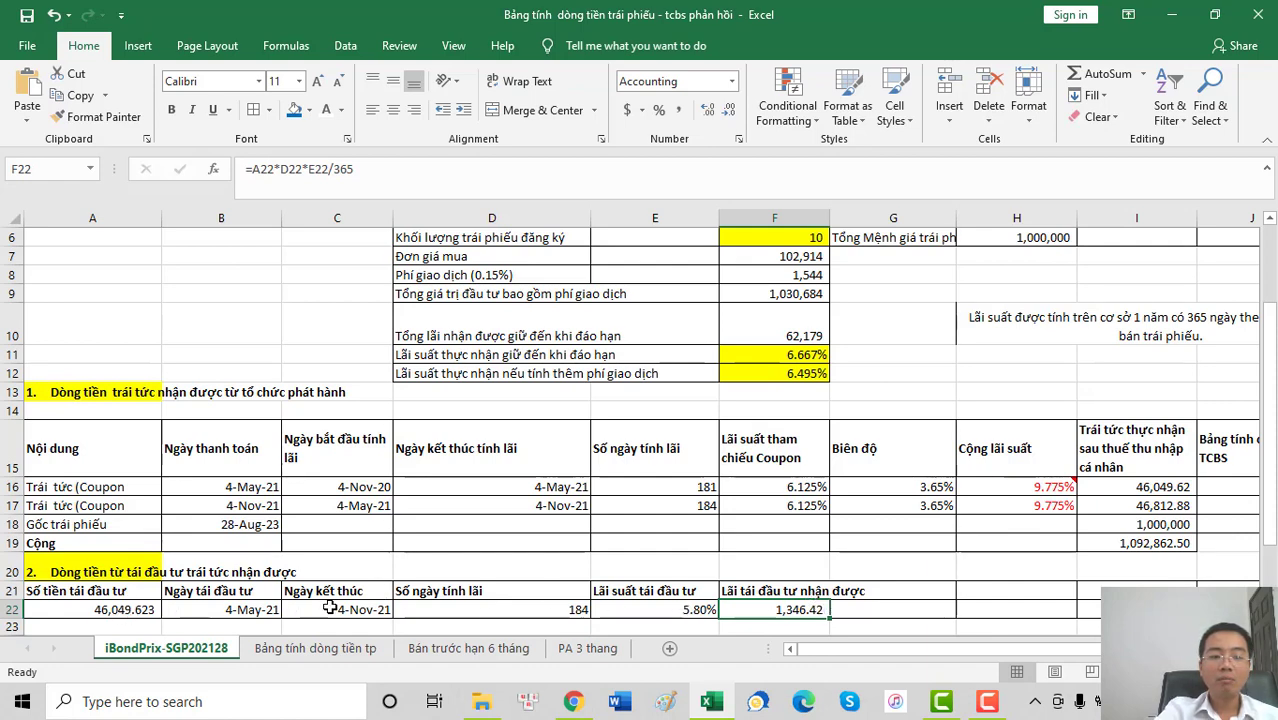
click(85, 610)
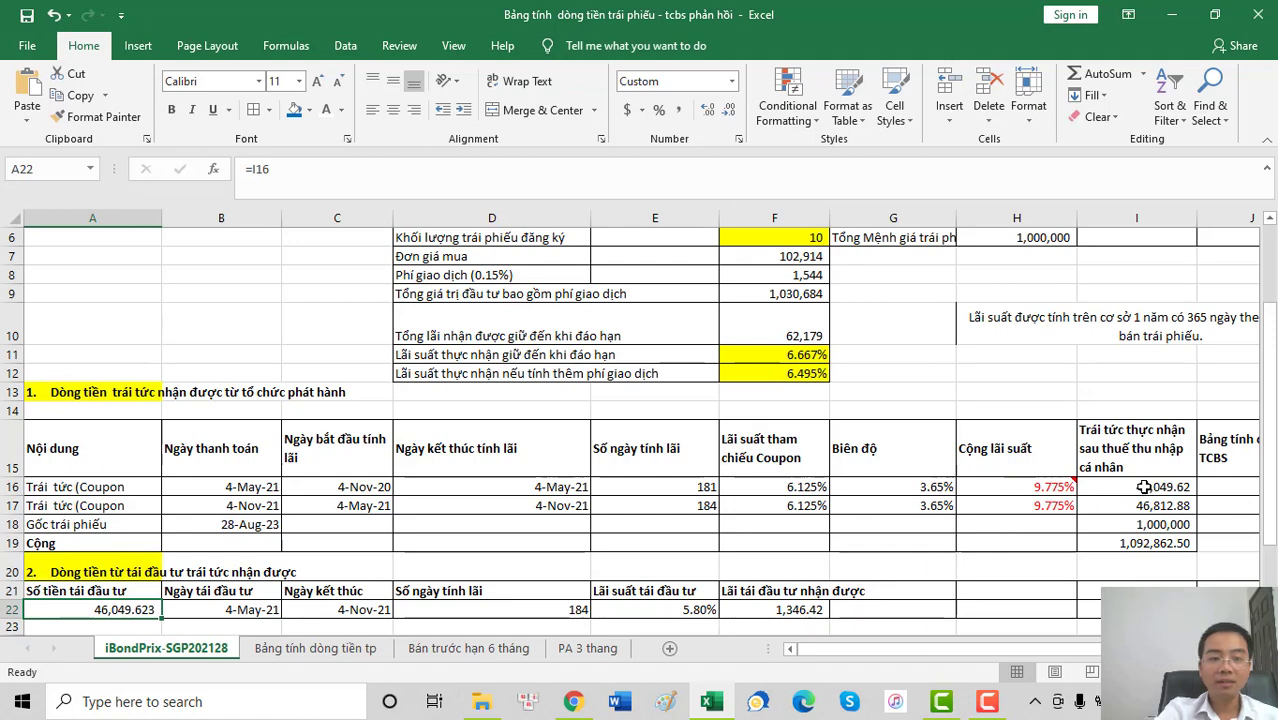
click(1144, 487)
- Review the initial investment formula in B26 together with the purchase price and quantity it refers to
scroll(1144, 487, down, 2)
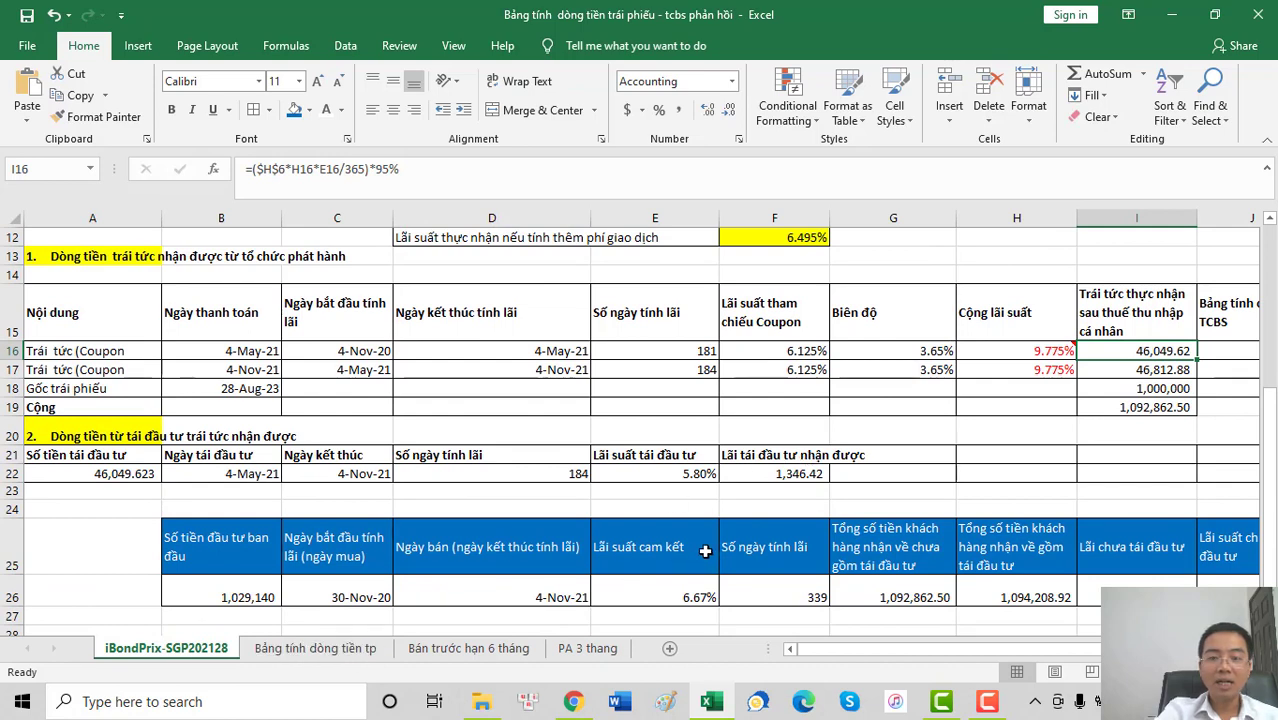
scroll(718, 529, up, 3)
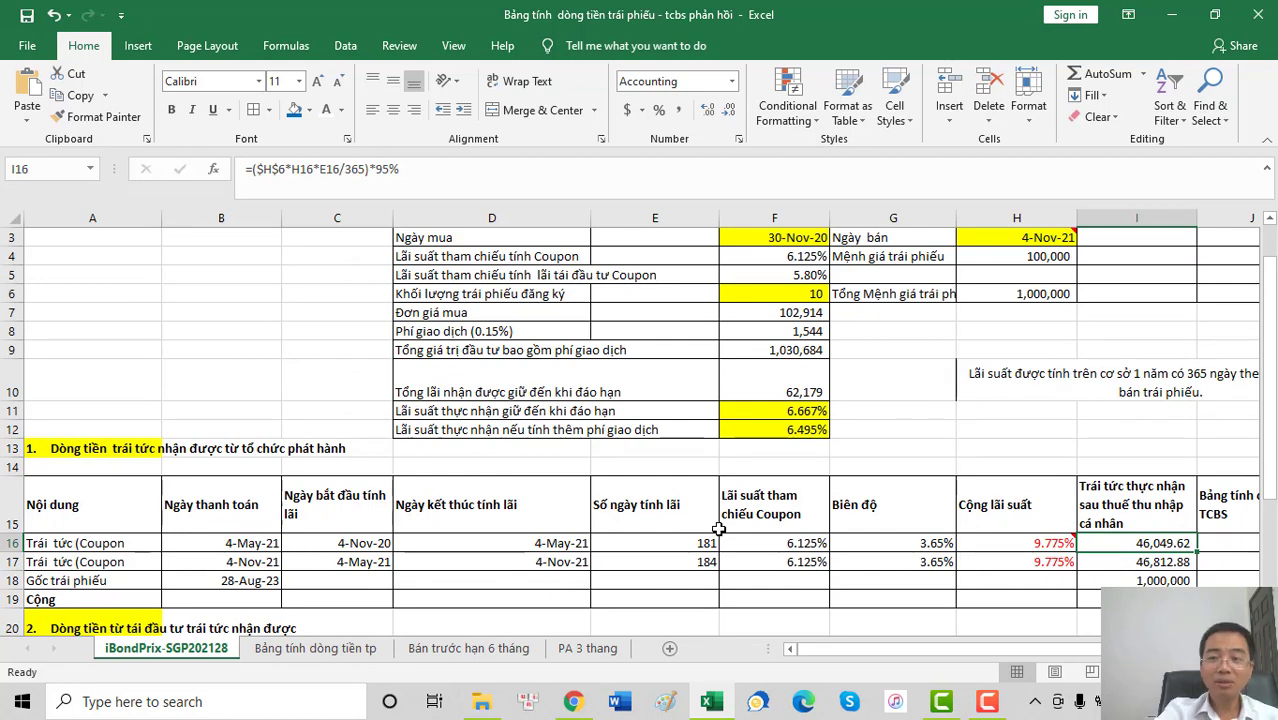
scroll(718, 529, down, 3)
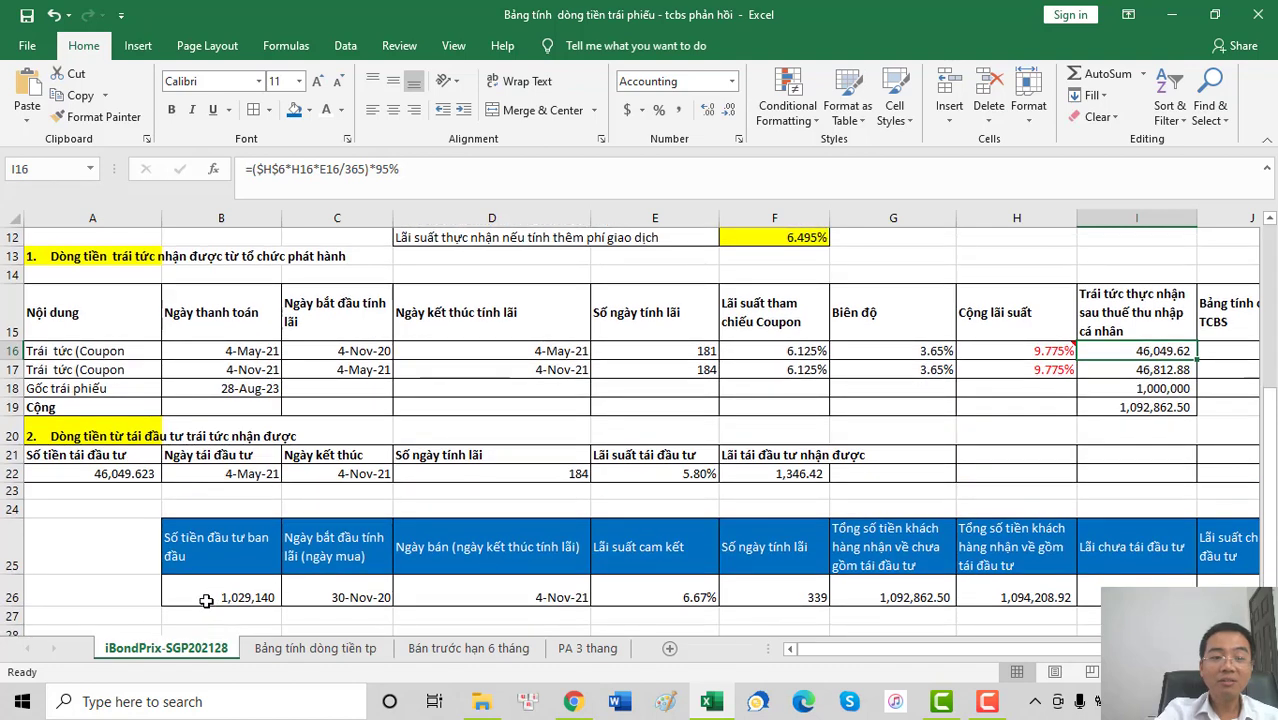
click(262, 595)
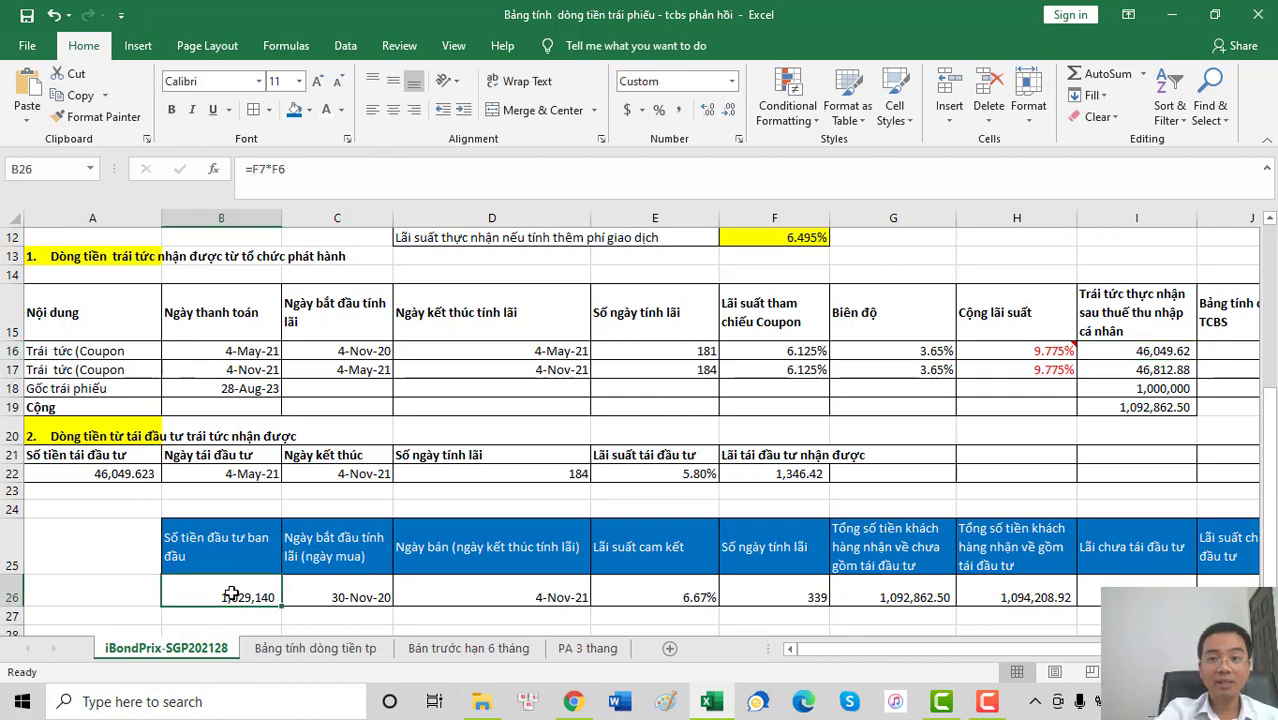
scroll(231, 594, up, 2)
scroll(231, 594, down, 3)
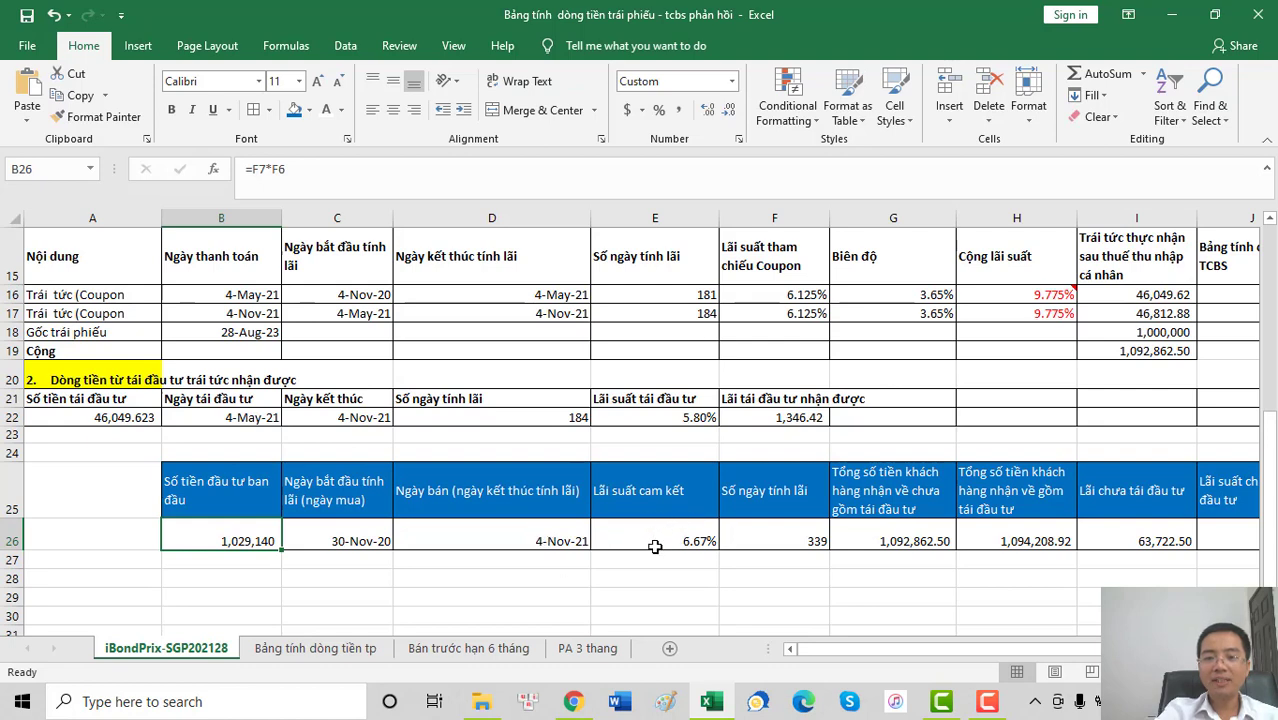
- Inspect the holding-day formula in F26 and the total received including reinvestment in H26
click(784, 537)
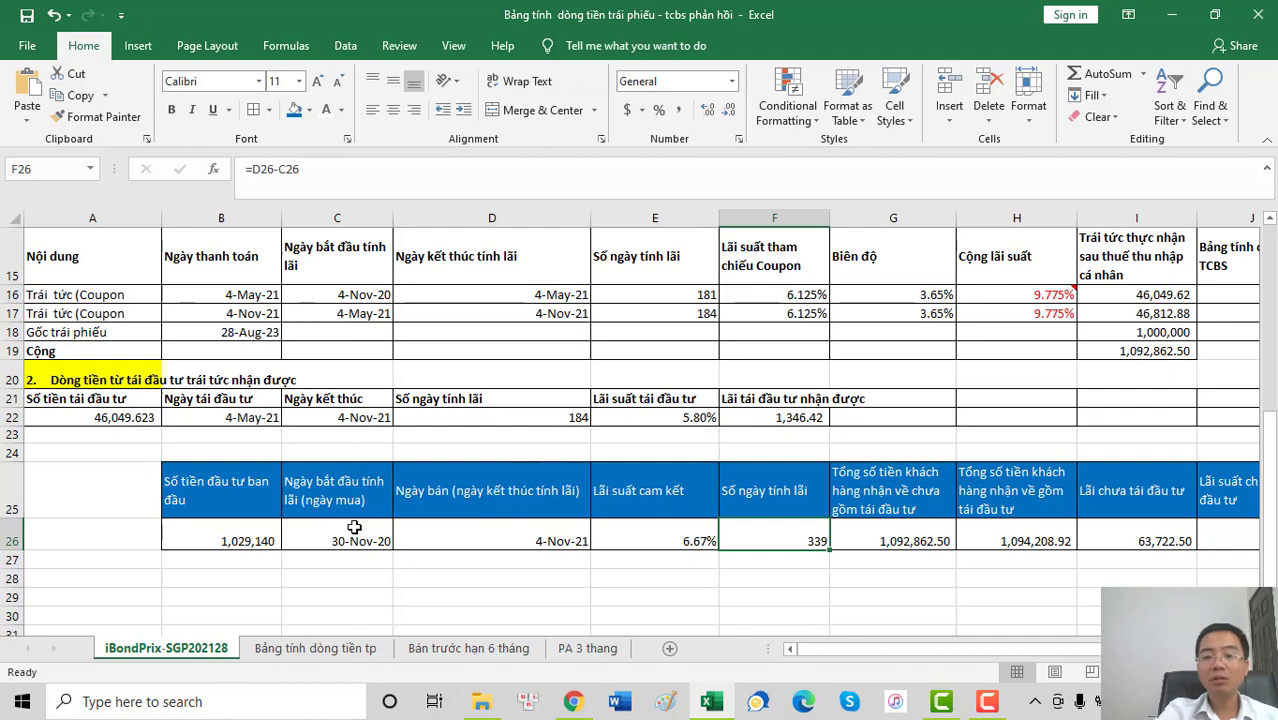
scroll(875, 539, right, 1)
click(880, 536)
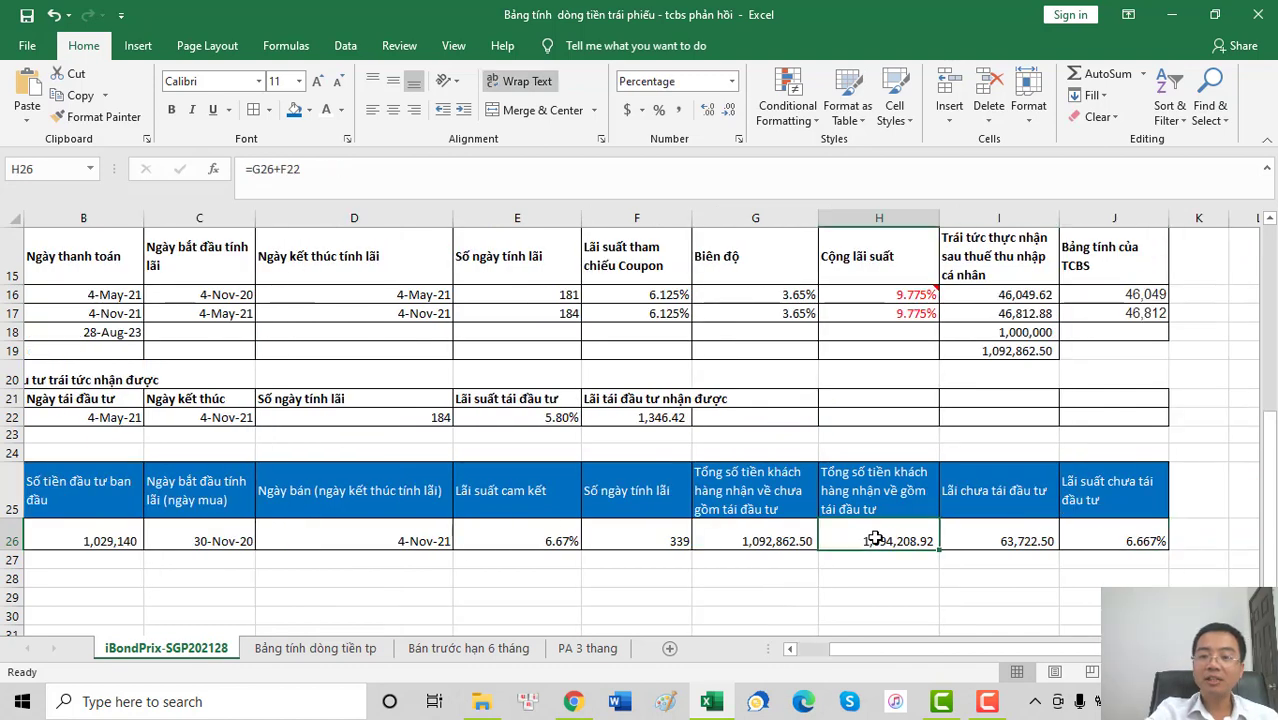
- Highlight the total in I19 with a blue fill and review how the interest before reinvestment in I26 is derived
click(1008, 350)
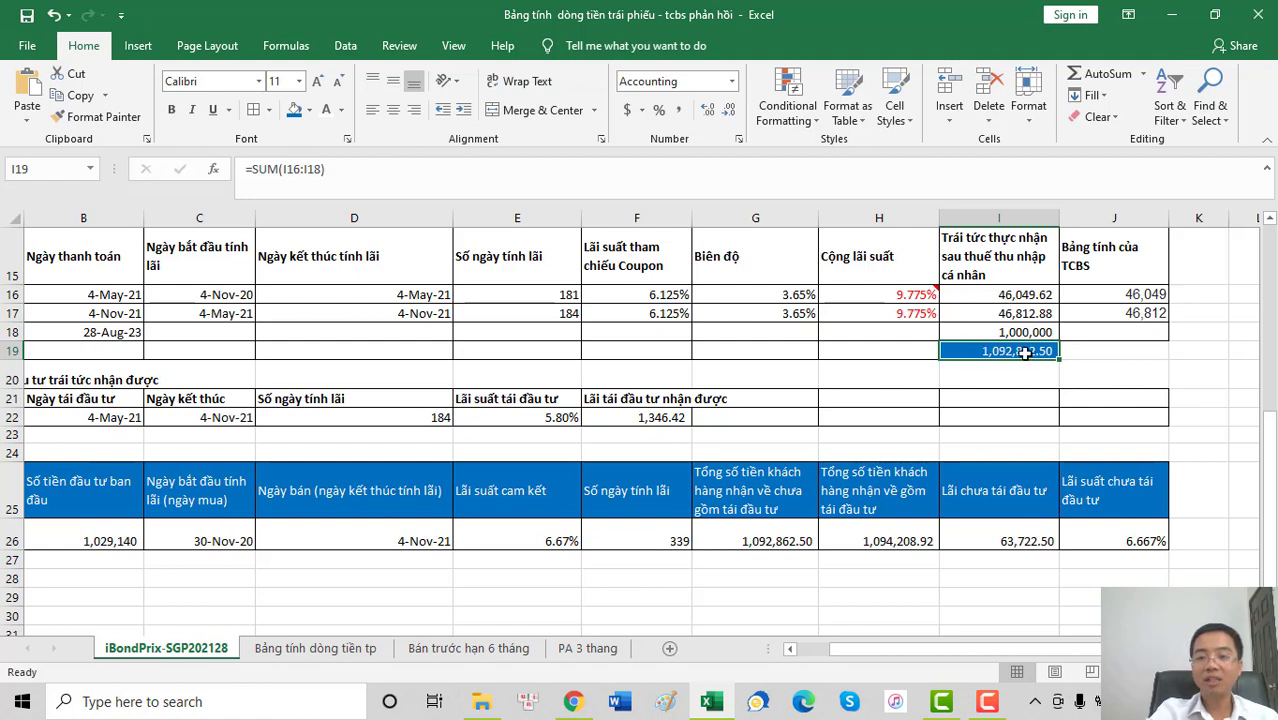
click(1003, 540)
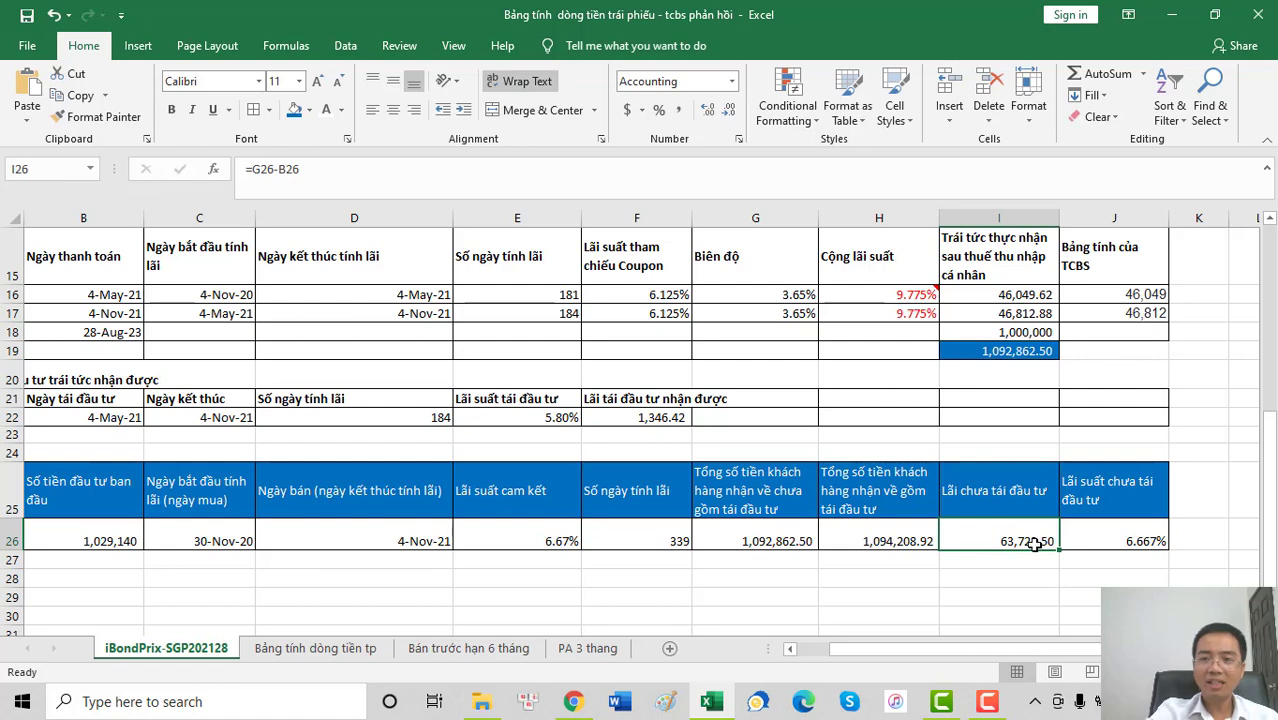
click(996, 349)
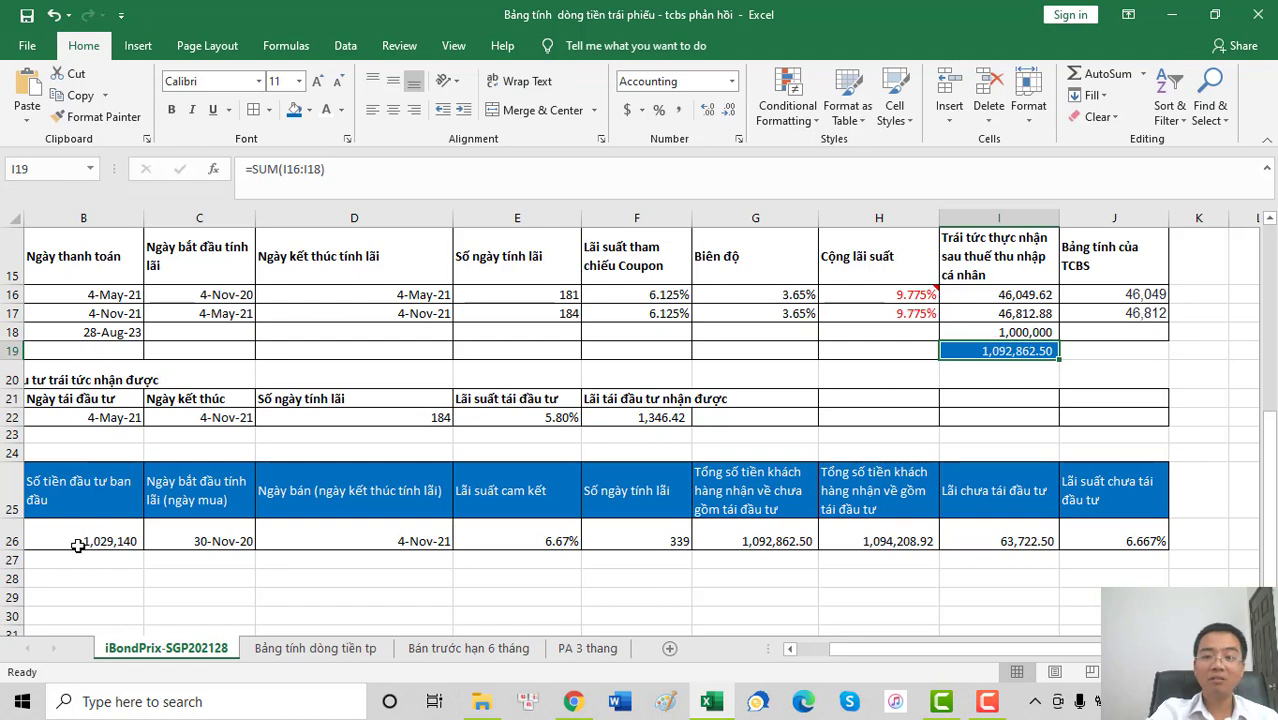
- Replace the formula for interest before reinvestment in I26 with =I19-B26 and check the cell
click(977, 537)
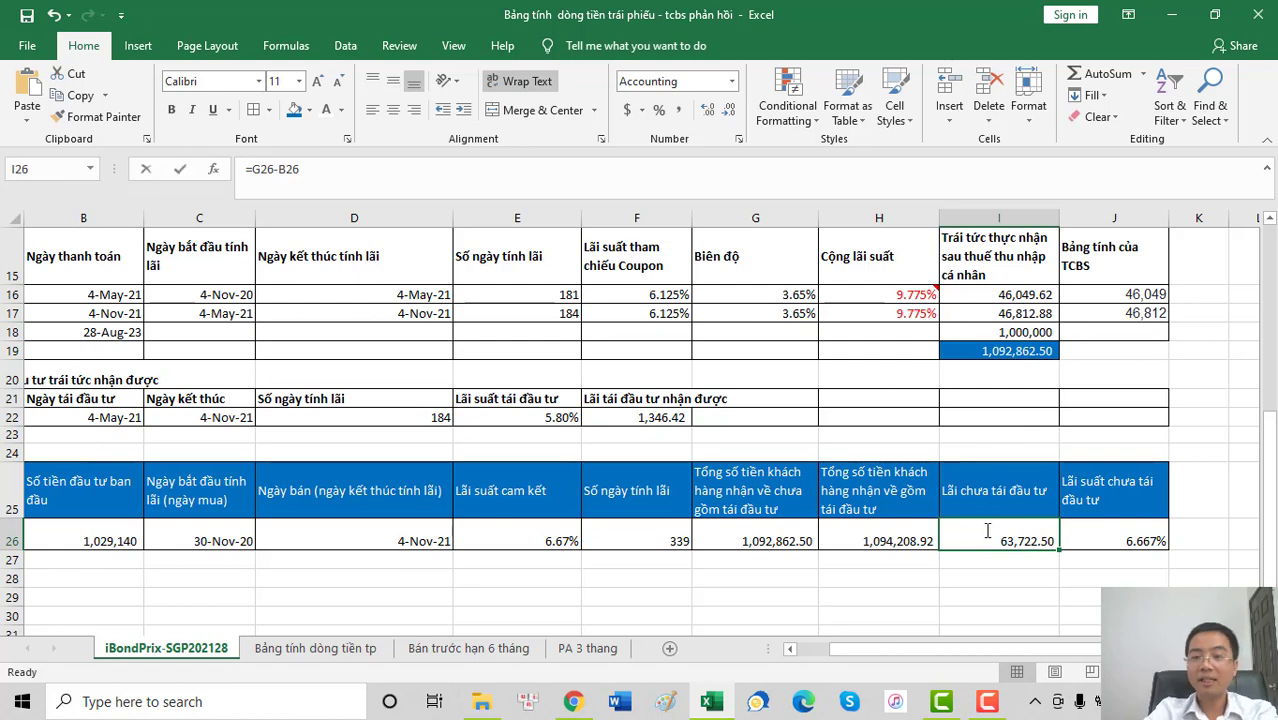
text(=)
click(1012, 352)
text(-)
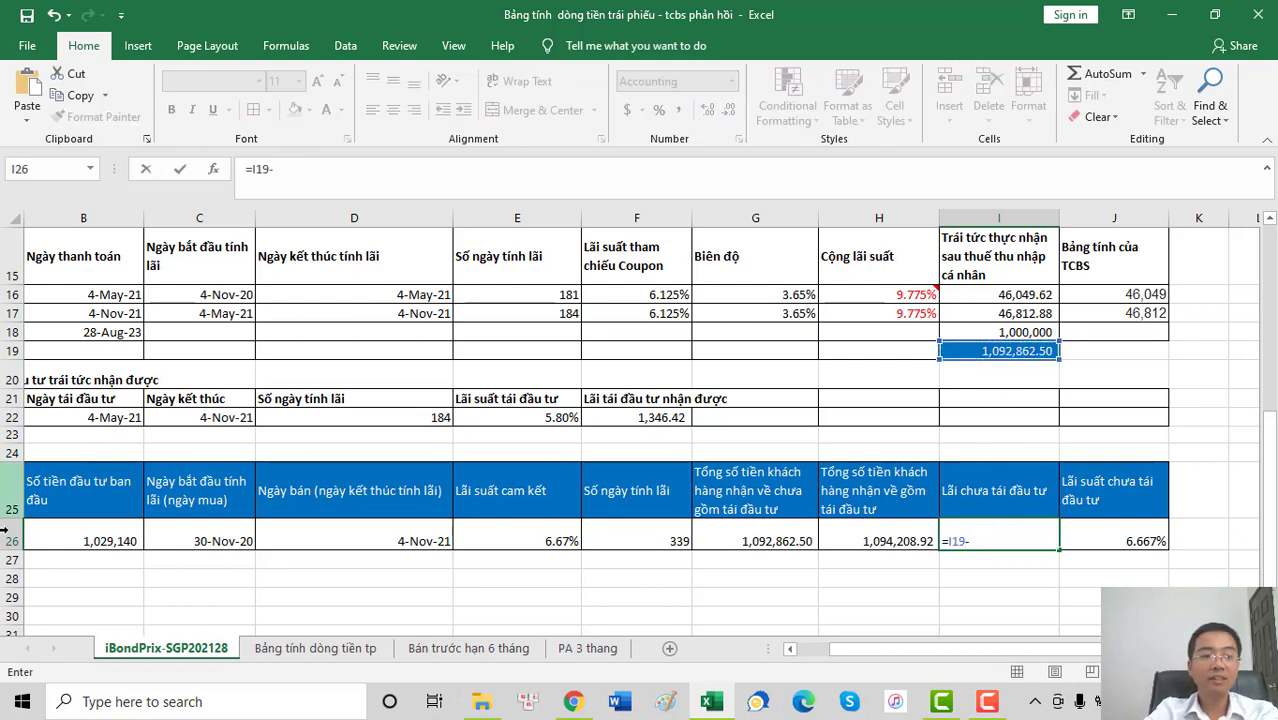
click(100, 540)
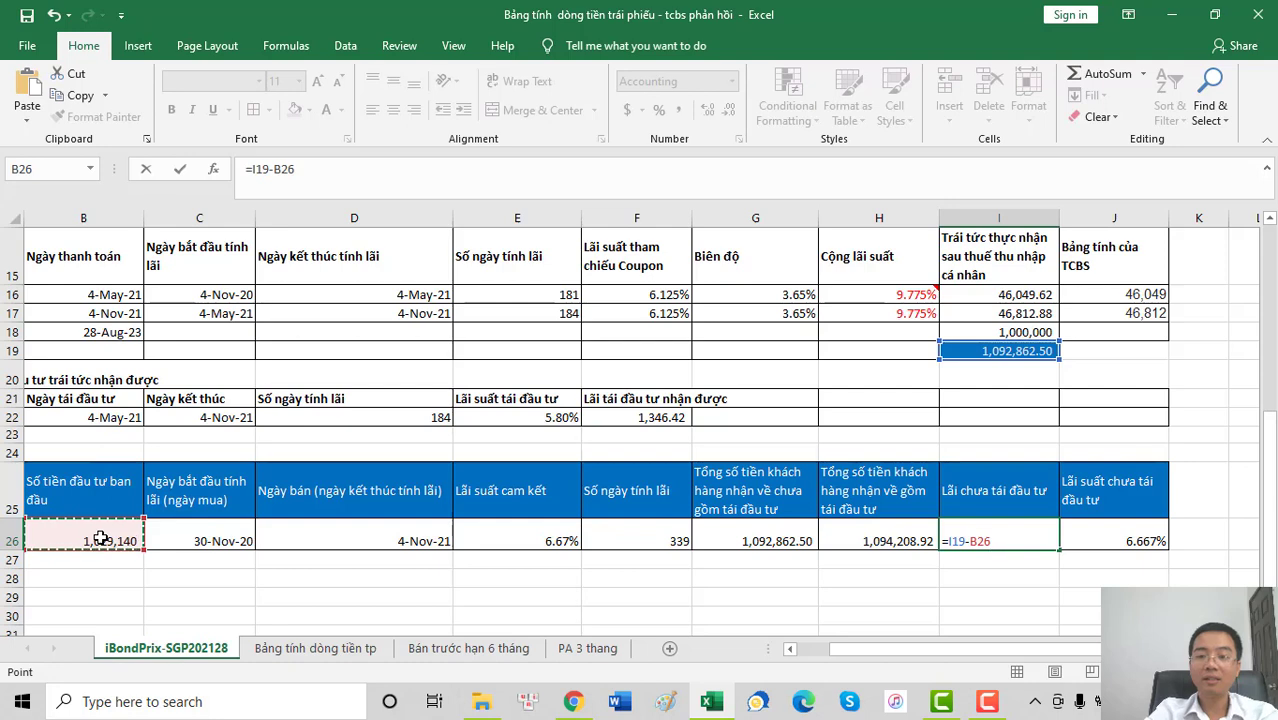
key(Return)
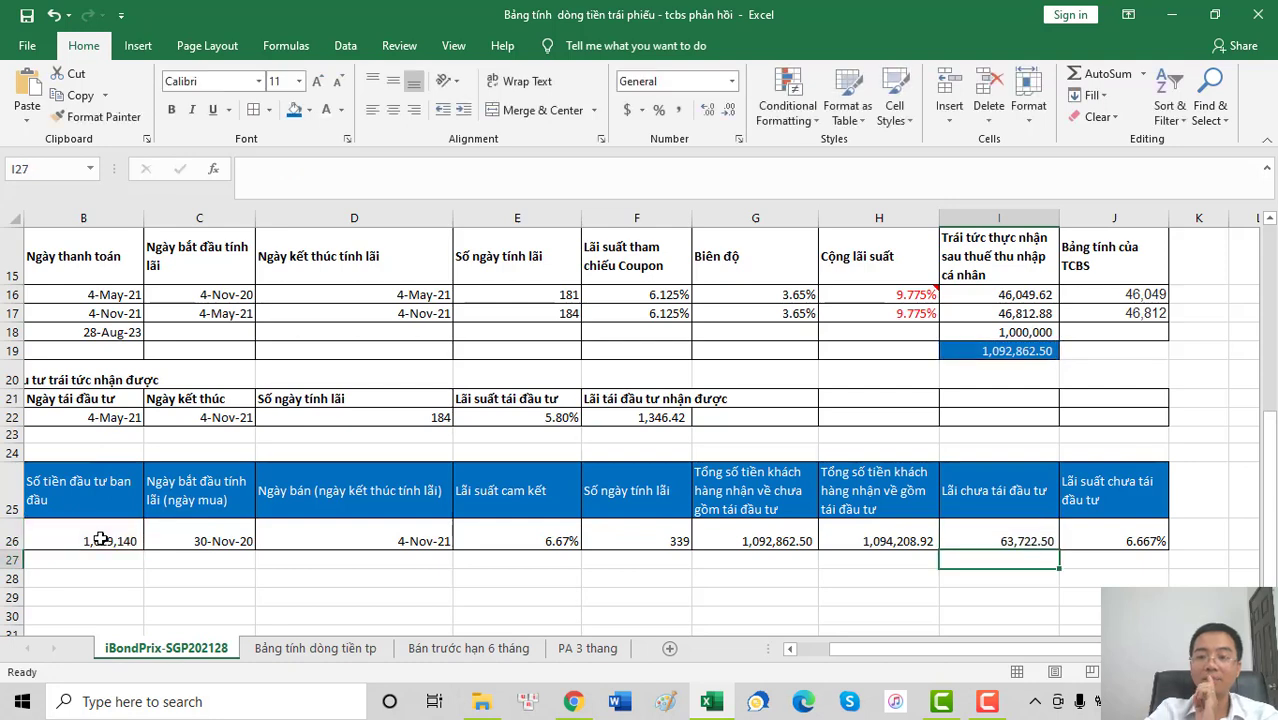
click(1000, 534)
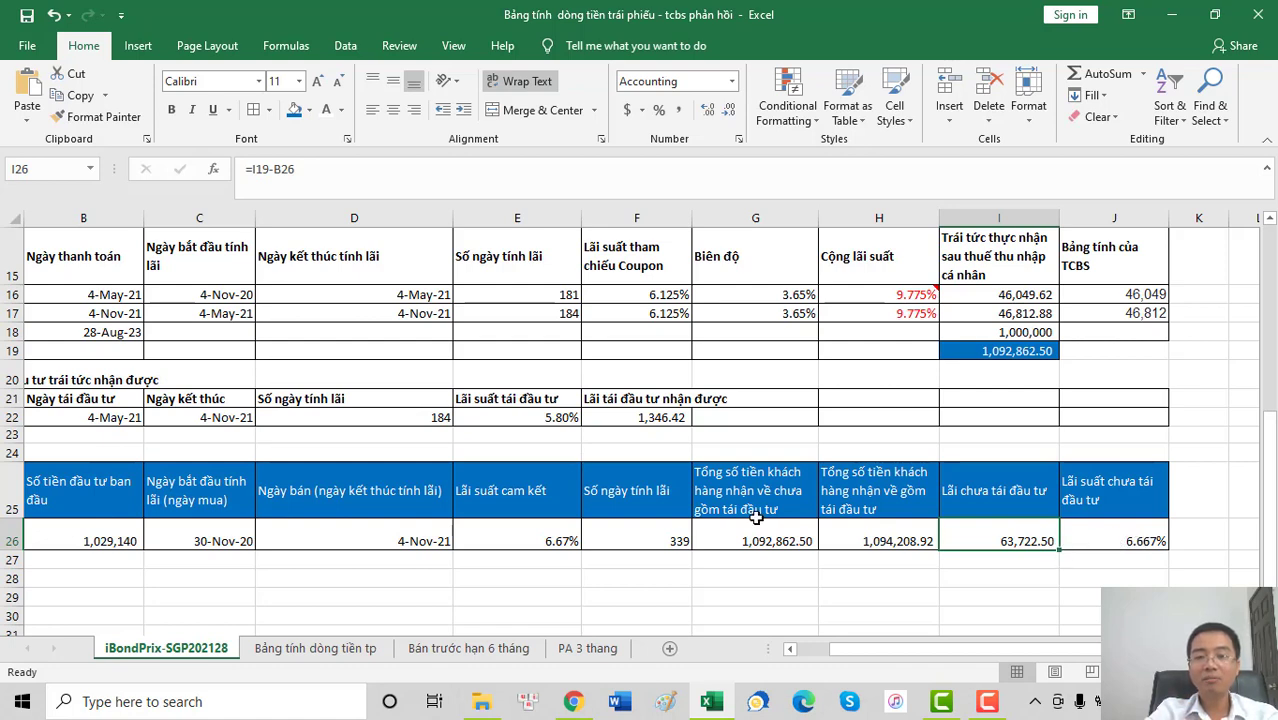
- Examine the yield formula in J26, compare it with the rate on TCInvest in Chrome, and return to Excel
click(1140, 541)
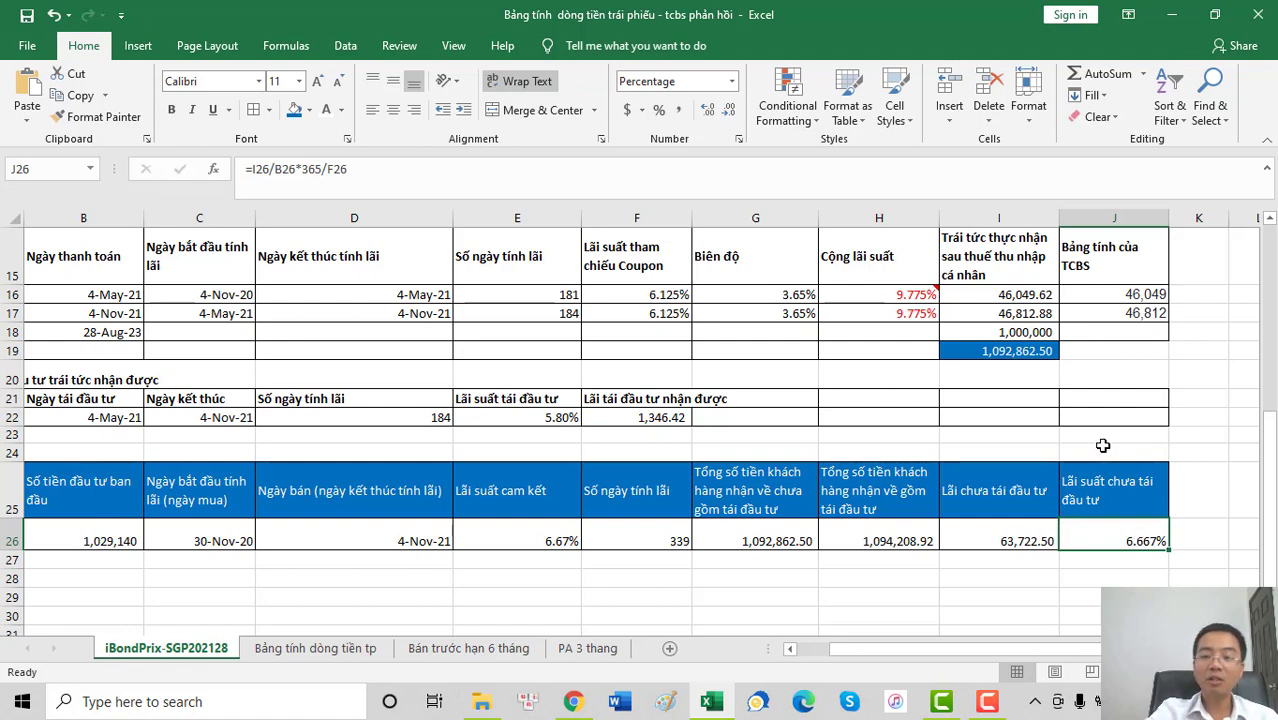
click(578, 715)
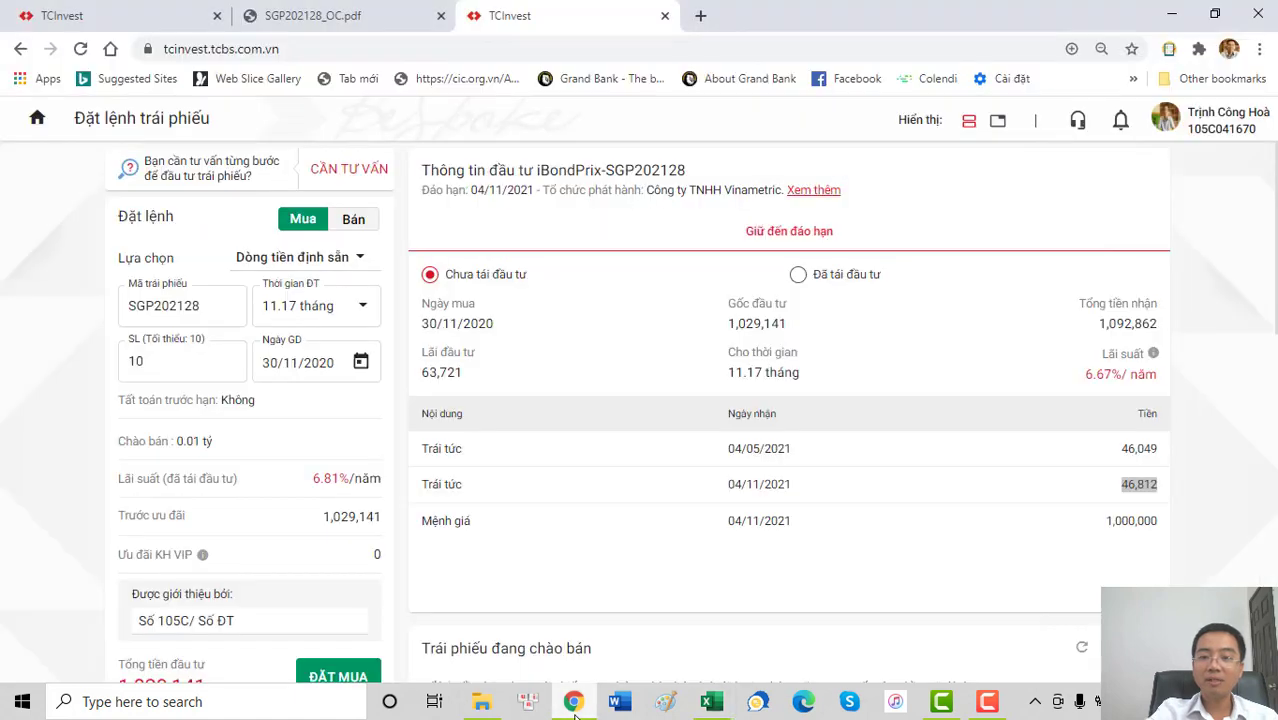
drag(1158, 484, 1103, 492)
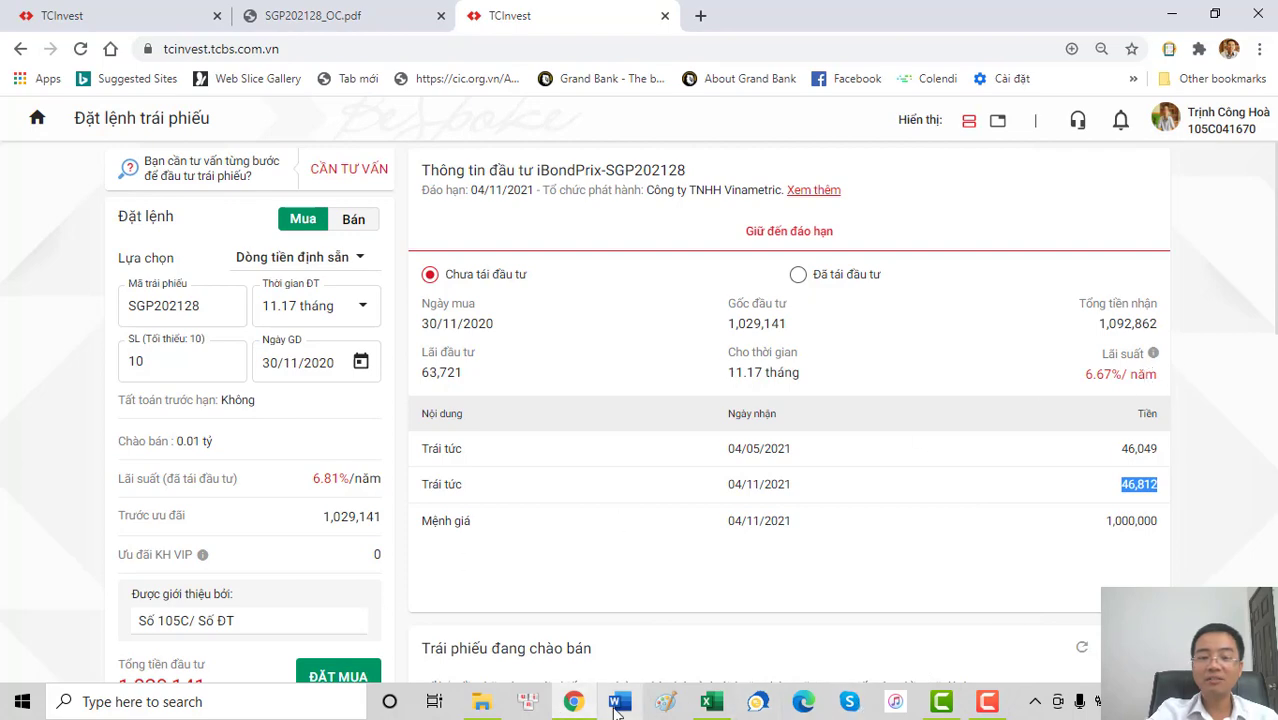
click(711, 701)
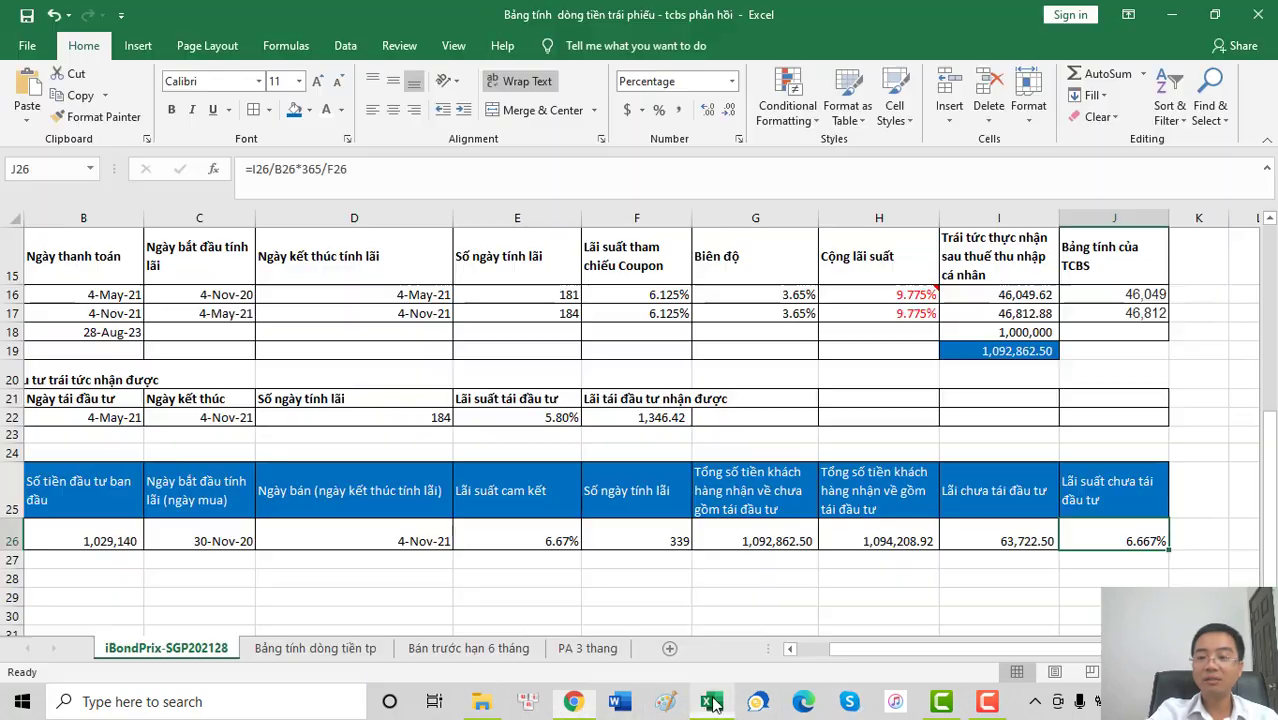
- Show the yield in J26 with two decimal places and highlight the cell with an orange fill
click(730, 112)
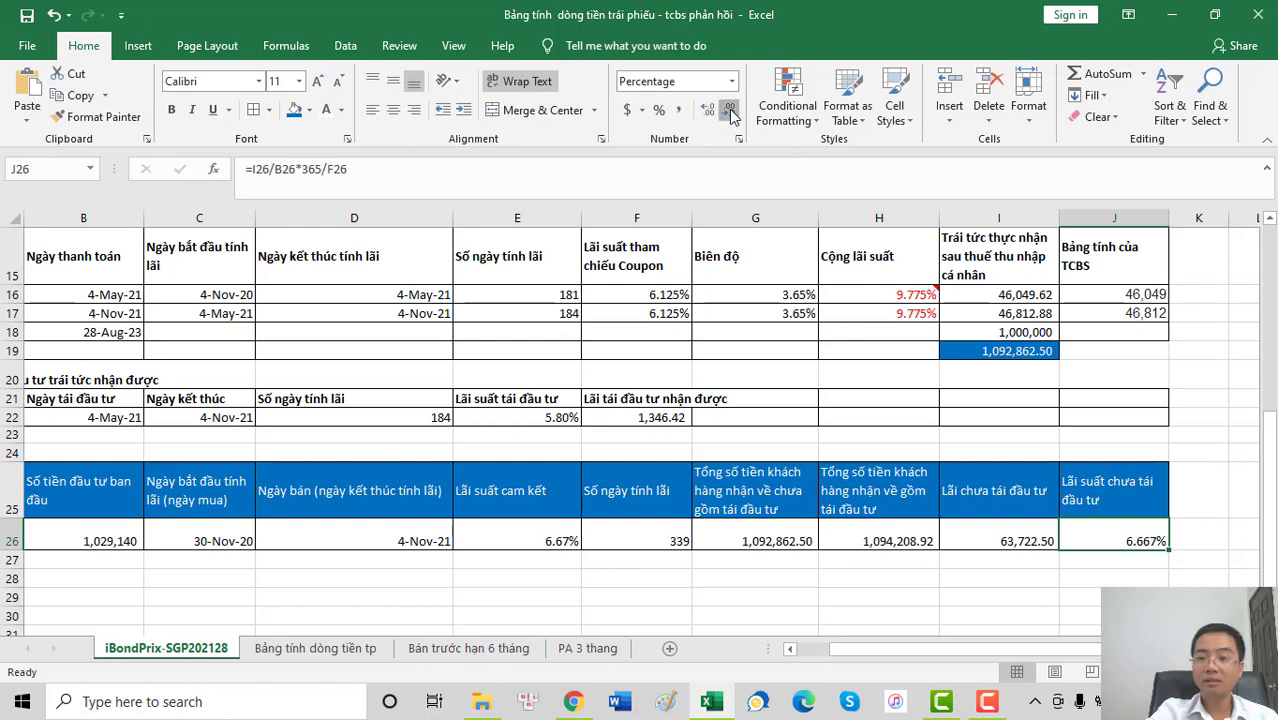
click(730, 112)
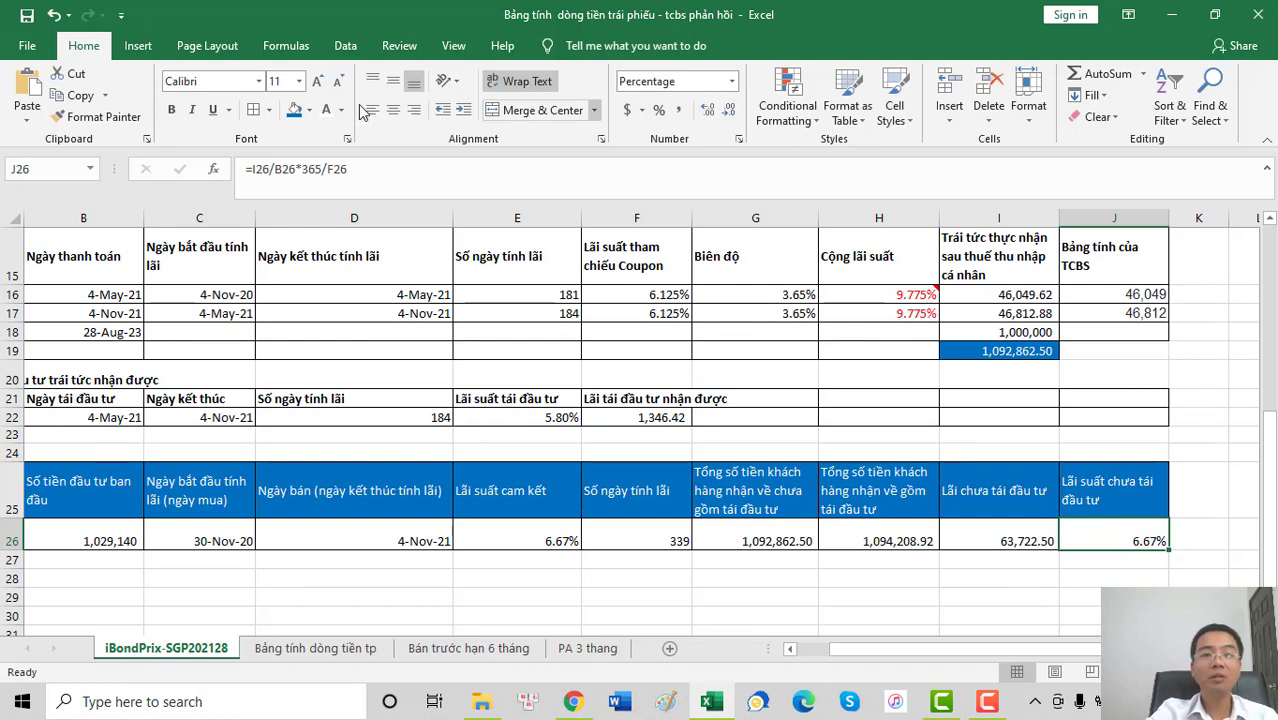
click(309, 110)
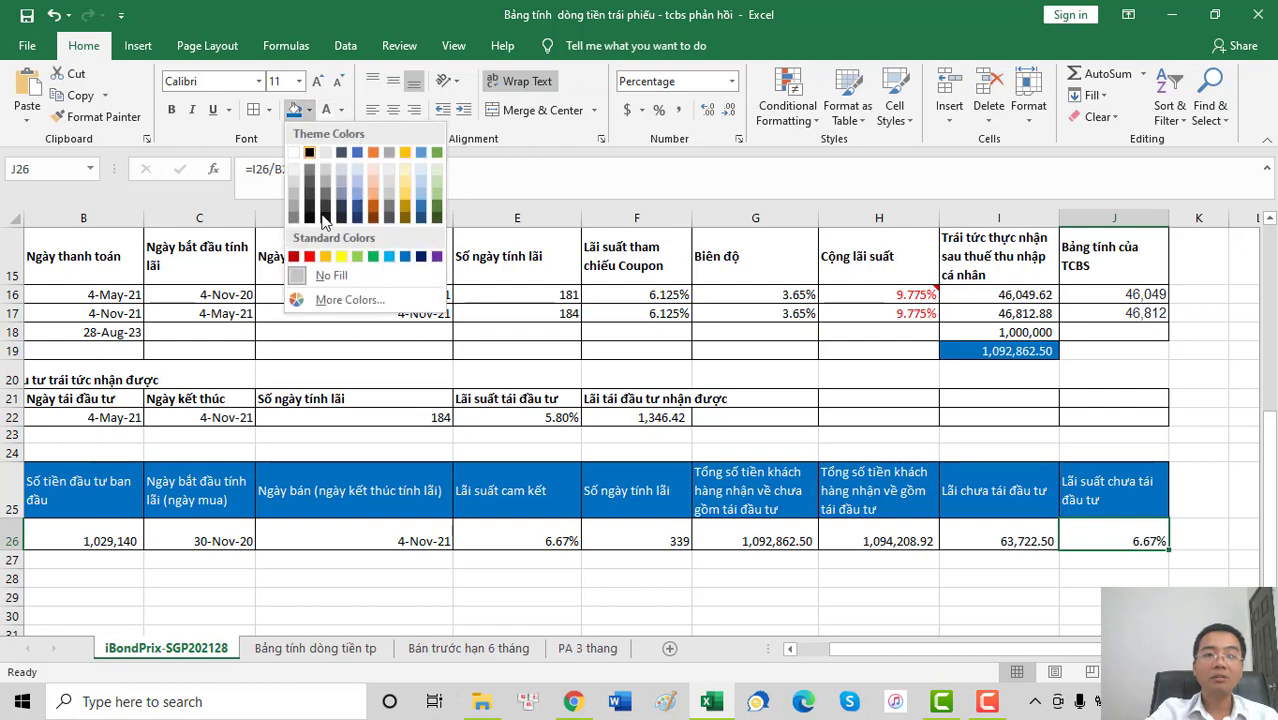
click(326, 258)
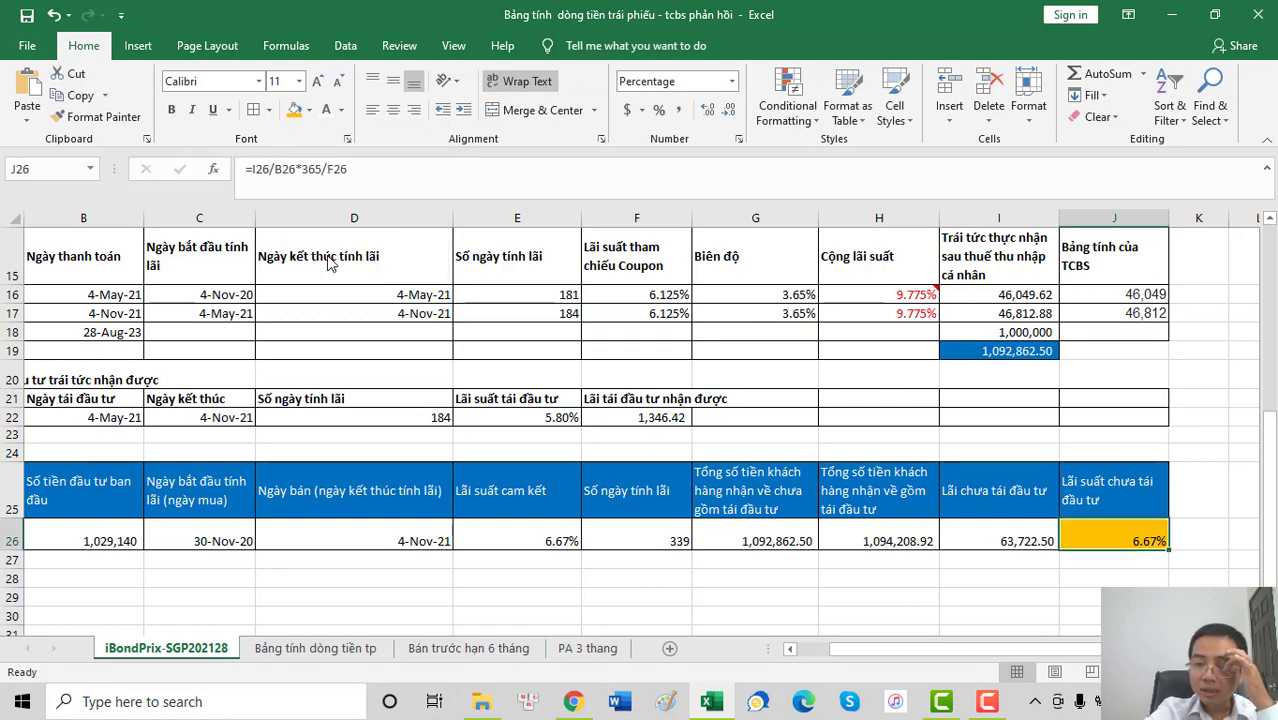
- Add the column heading "Lãi suất tái đầu tư" in K25
click(1198, 494)
text(Lãi )
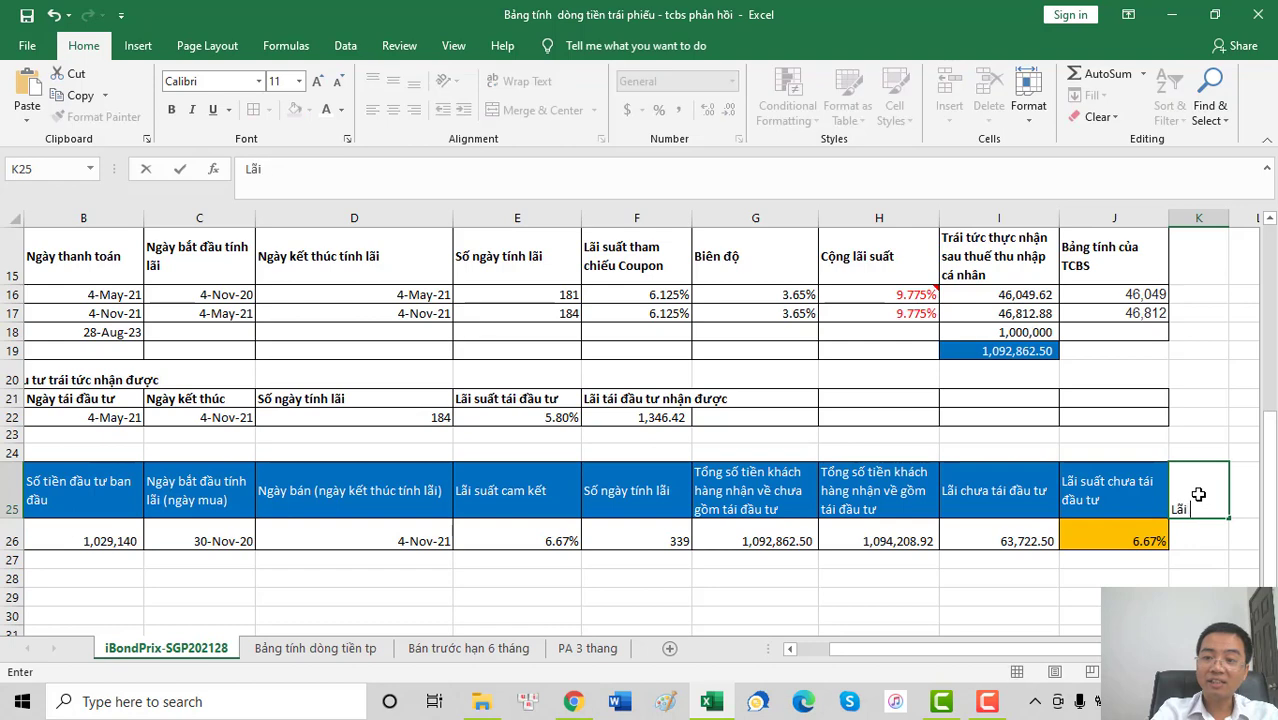
text(suat tái đầu tu)
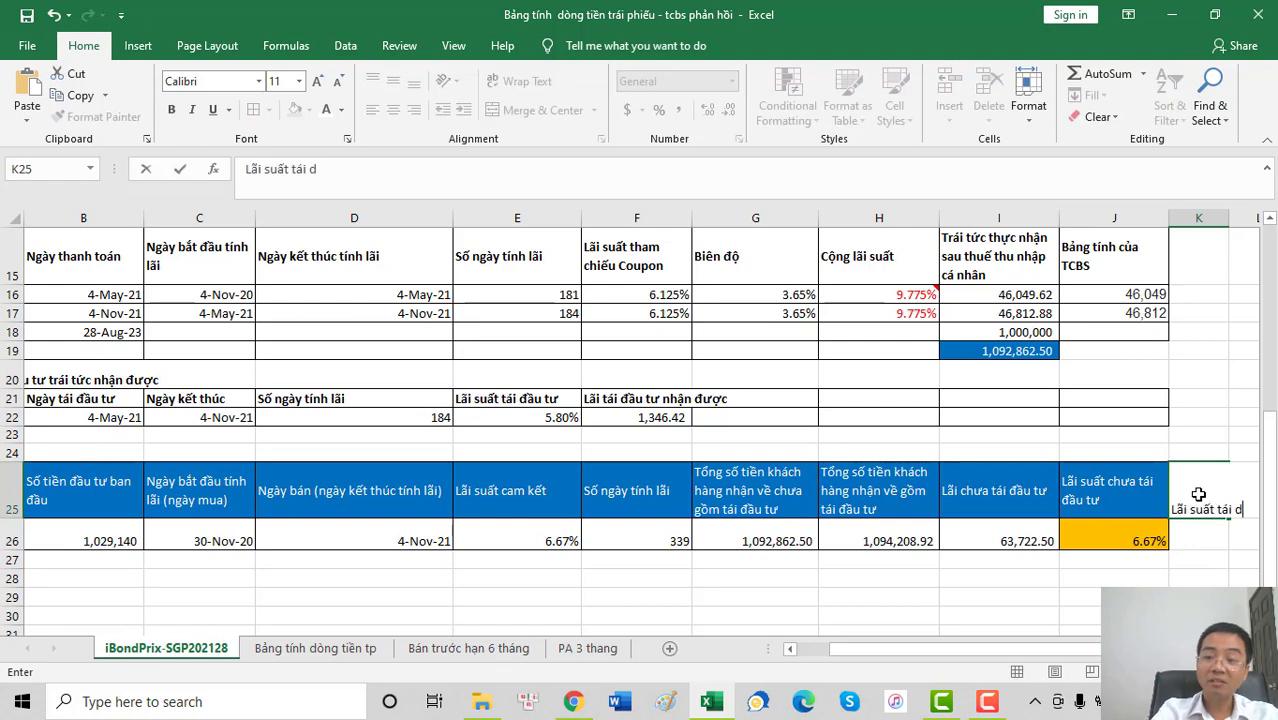
key(Return)
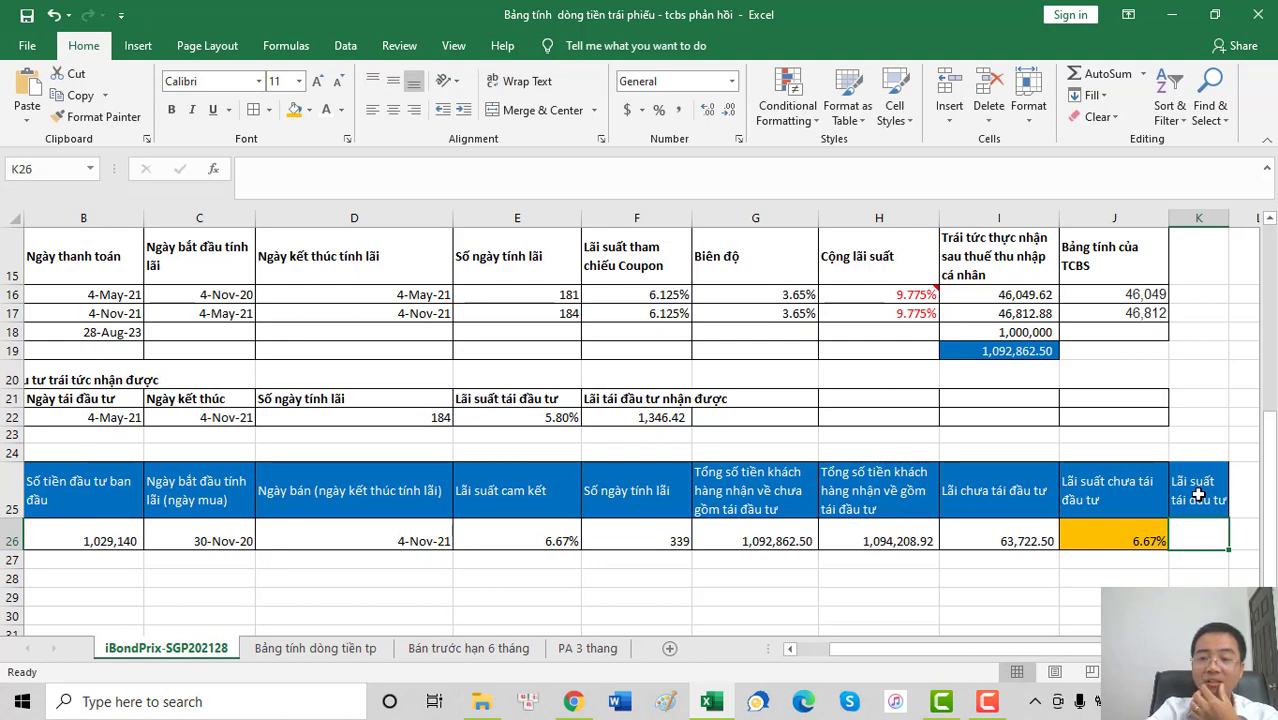
- Enter the formula =(H26-B26)*365/F26 in K26 for the yield with reinvestment
text(=()
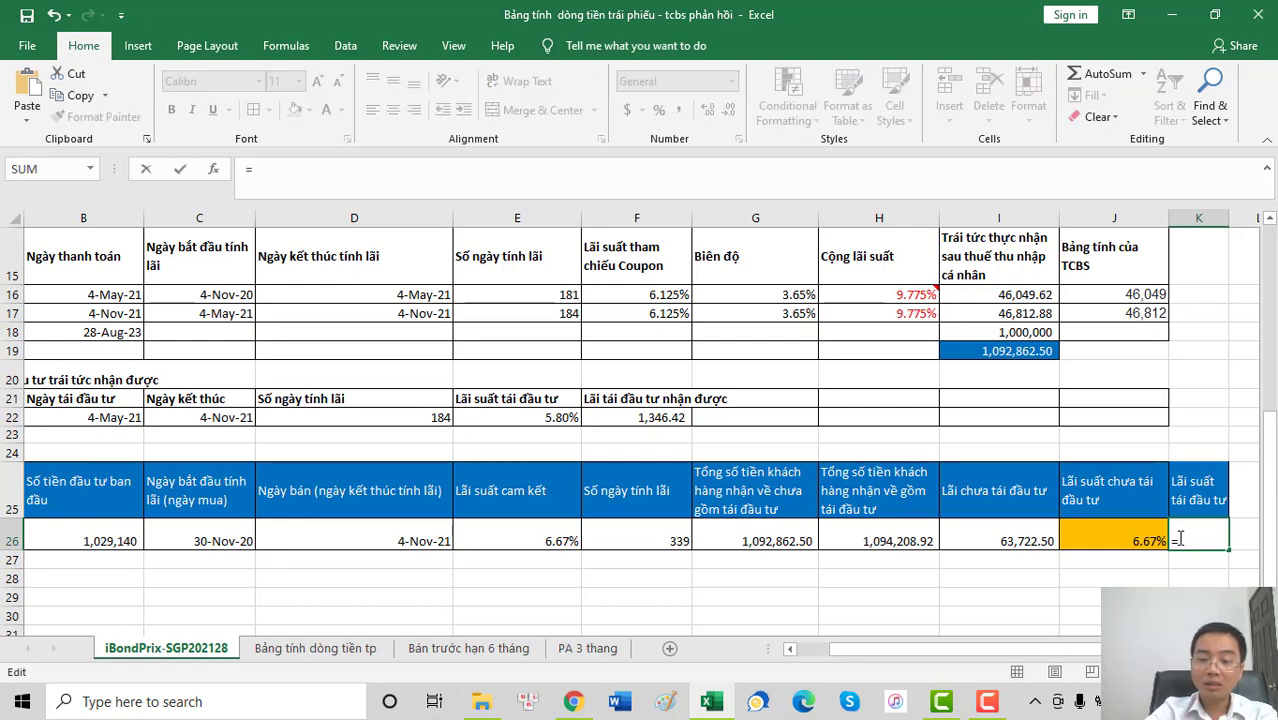
click(899, 538)
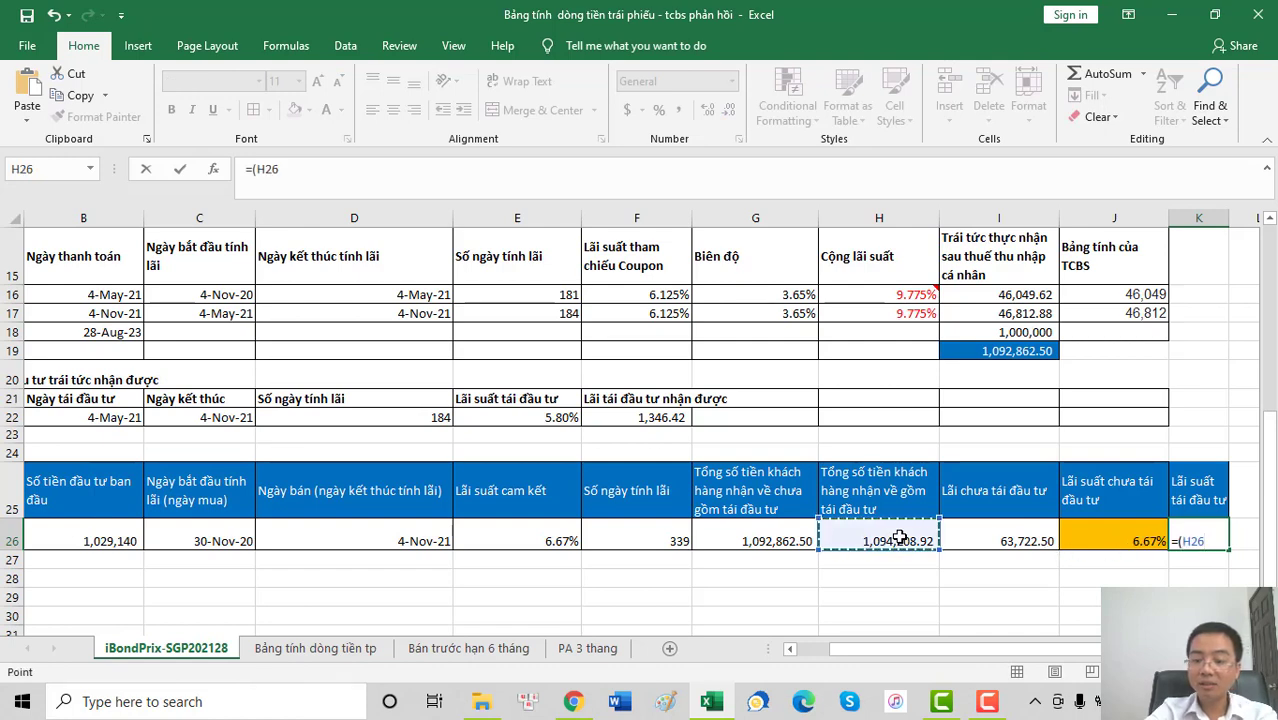
text(-)
click(95, 537)
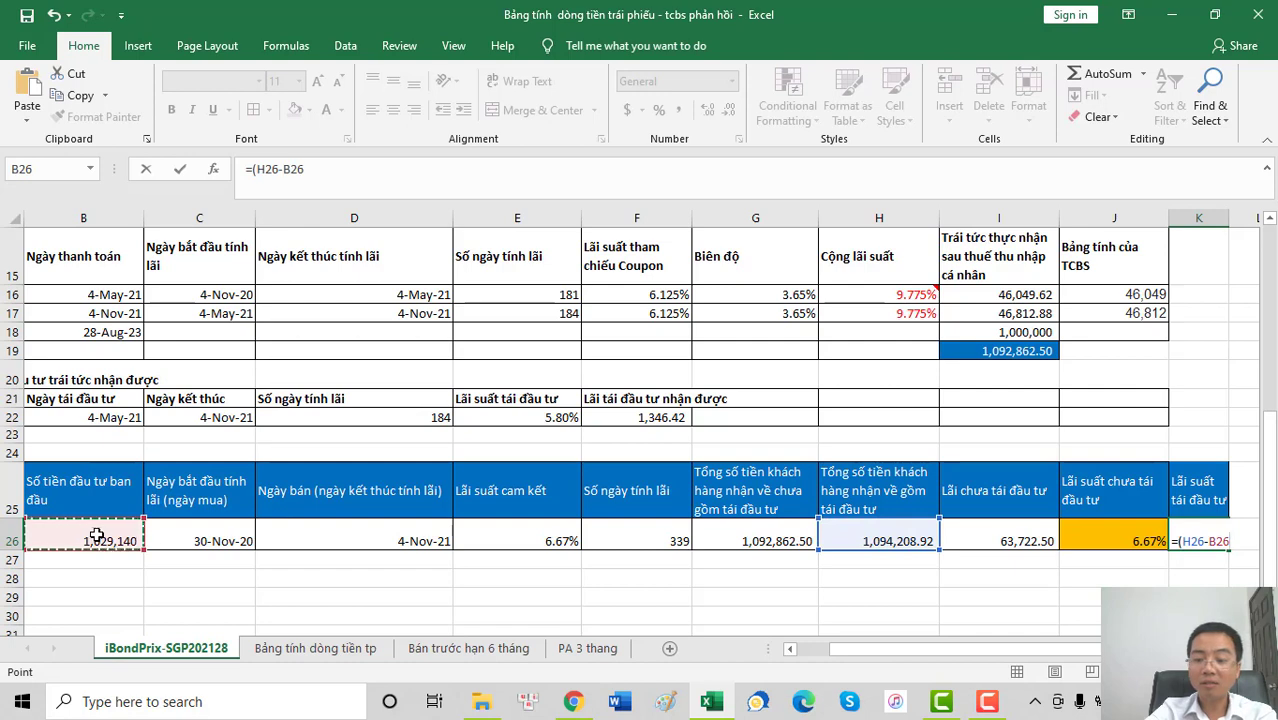
text())
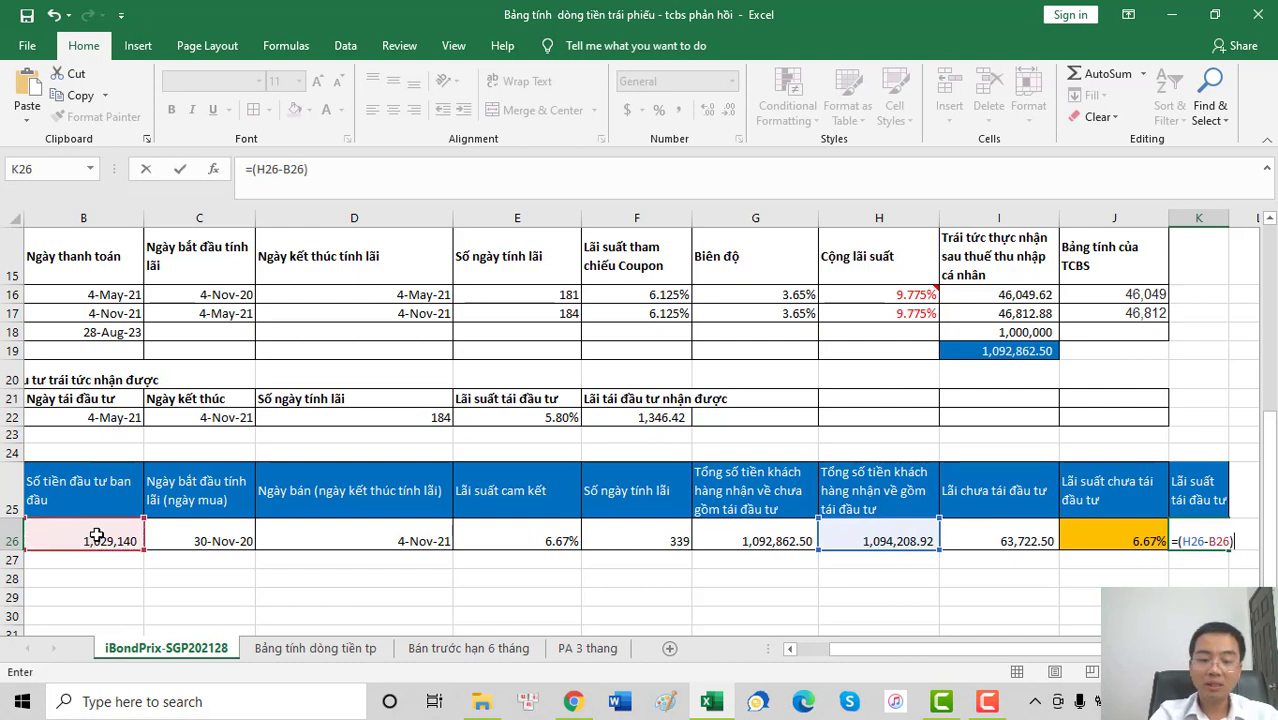
text(*3)
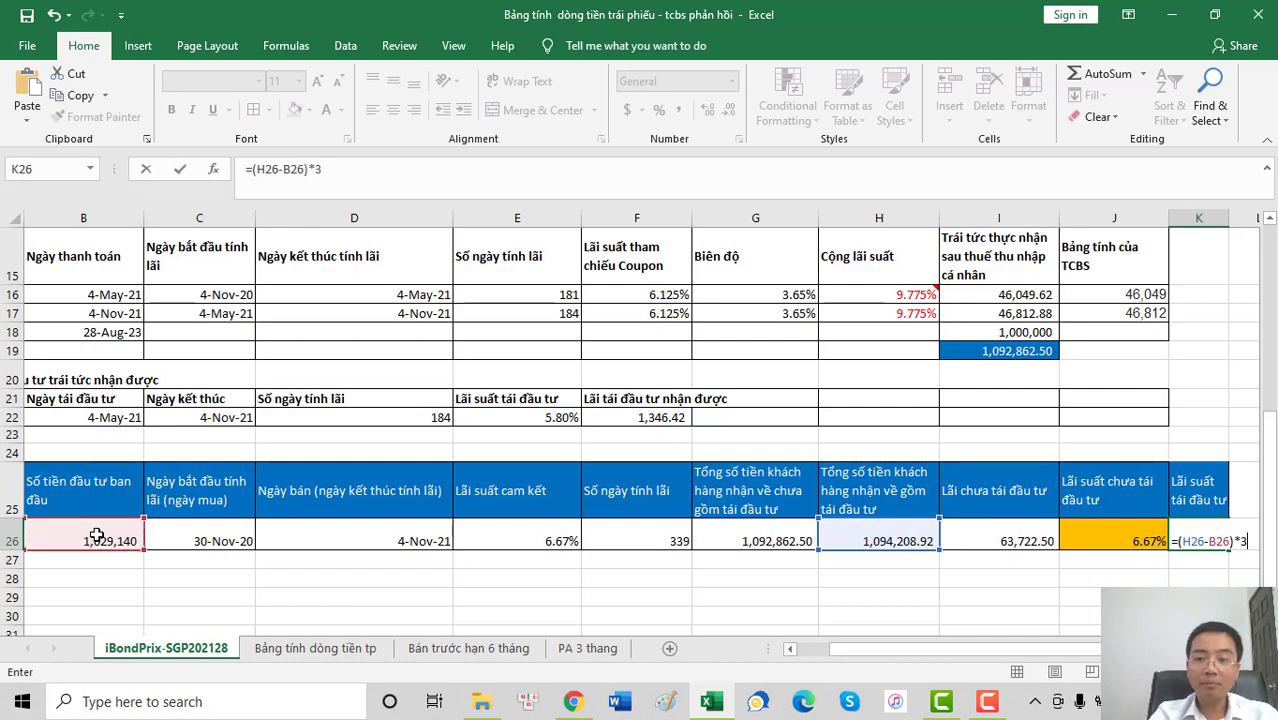
text(65/)
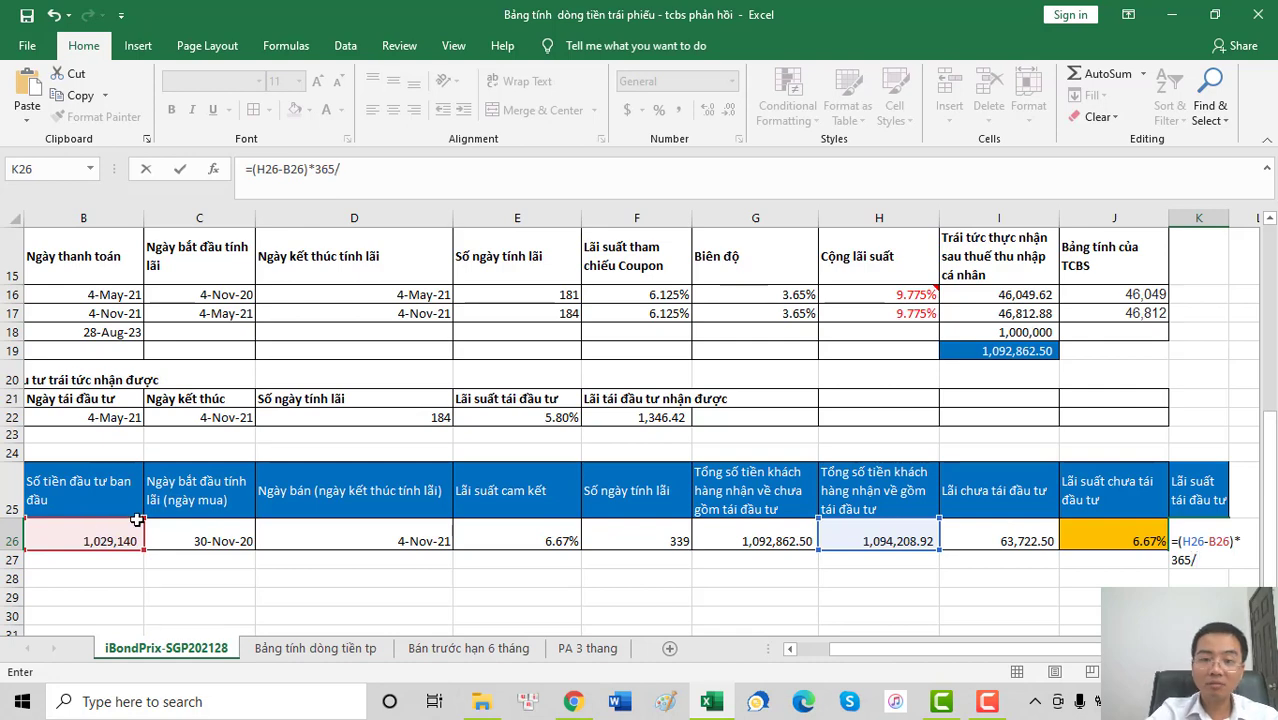
click(637, 525)
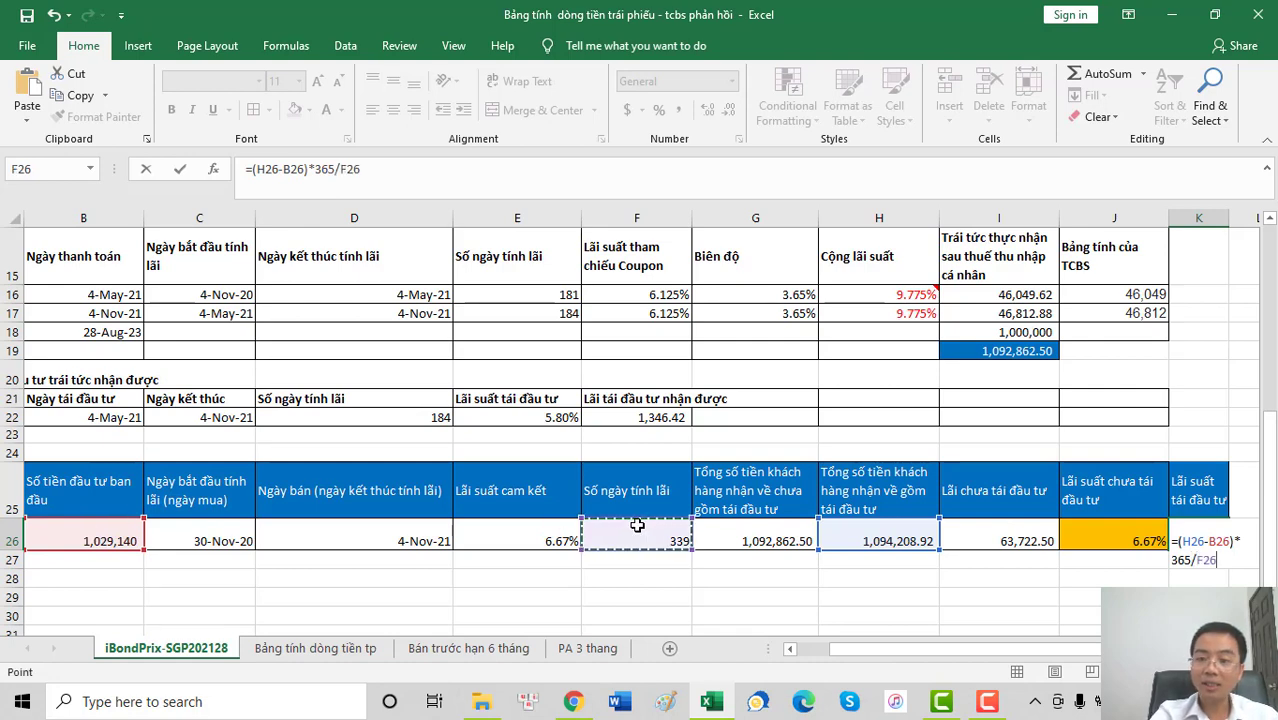
key(Return)
- Correct the K26 formula to =(H26-B26)/B26*365/F26 by adding the division by the initial investment
key(Up)
key(F2)
key(Left)
key(Left)
key(Left)
key(Left)
key(Left)
key(Left)
key(Left)
key(Left)
text(/)
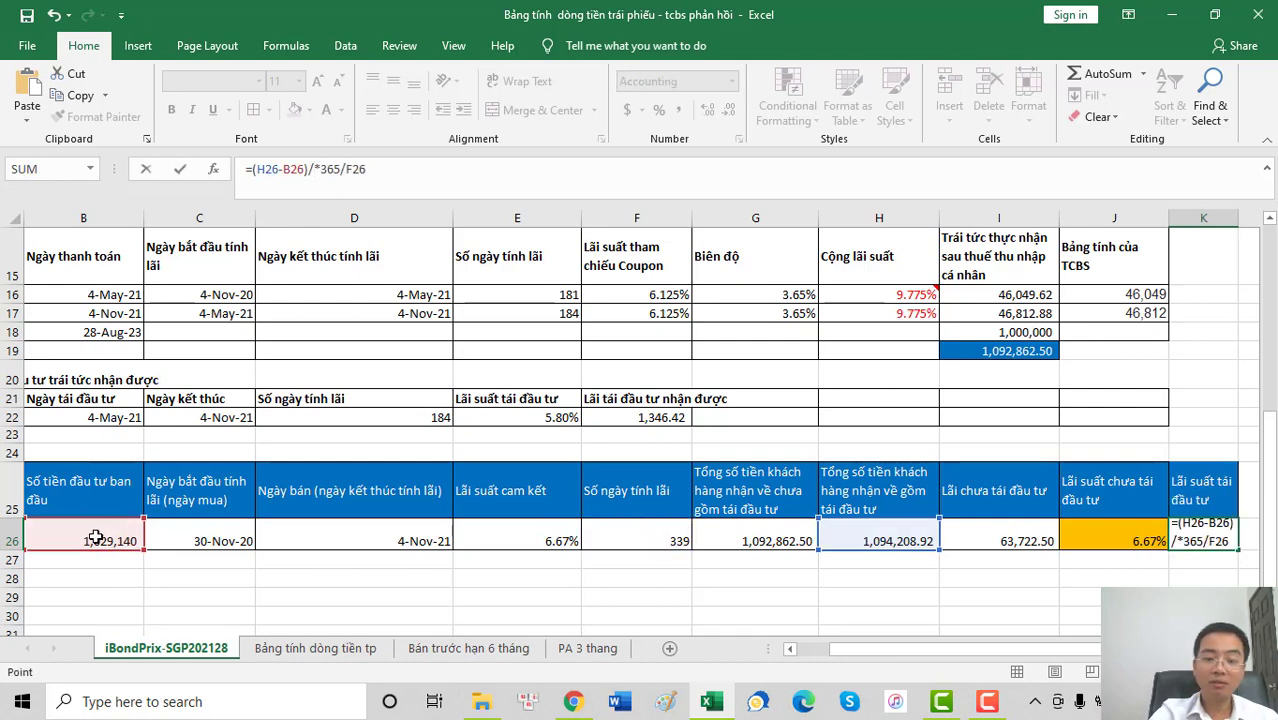
click(95, 538)
key(ctrl+Return)
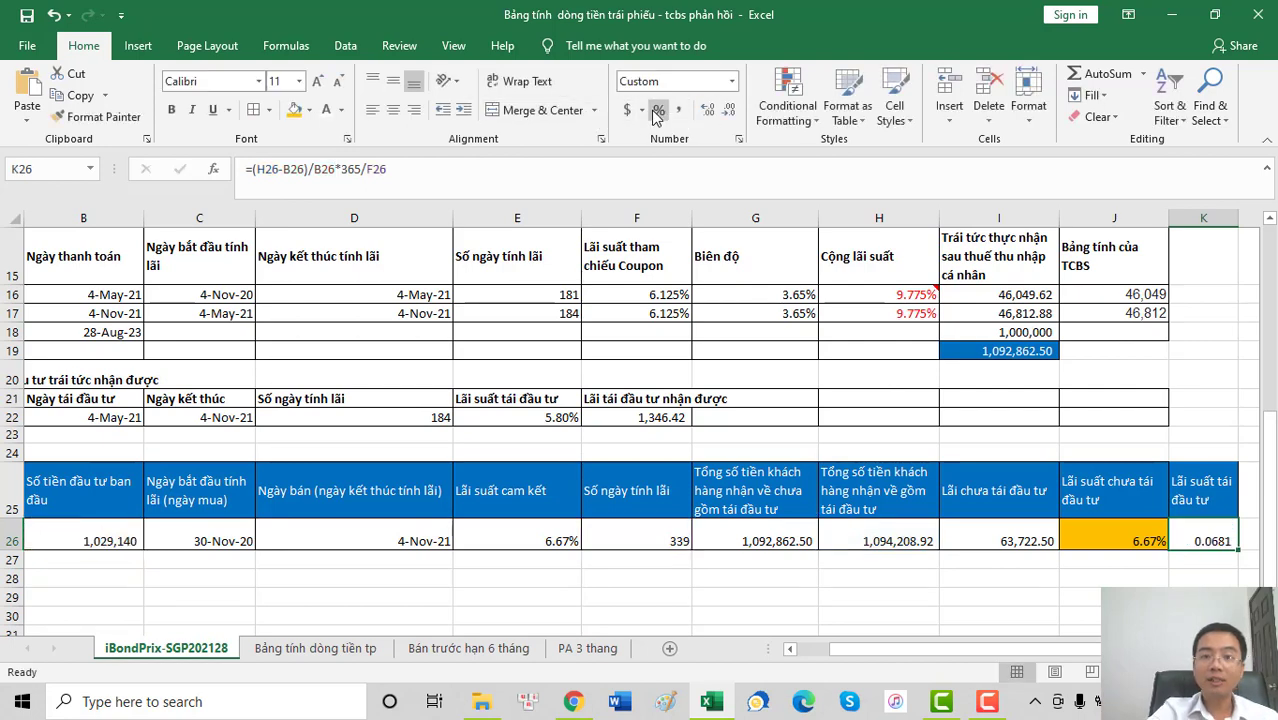
- Format the yield with reinvestment in K26 as a percentage with two decimal places
click(658, 110)
click(707, 110)
click(707, 110)
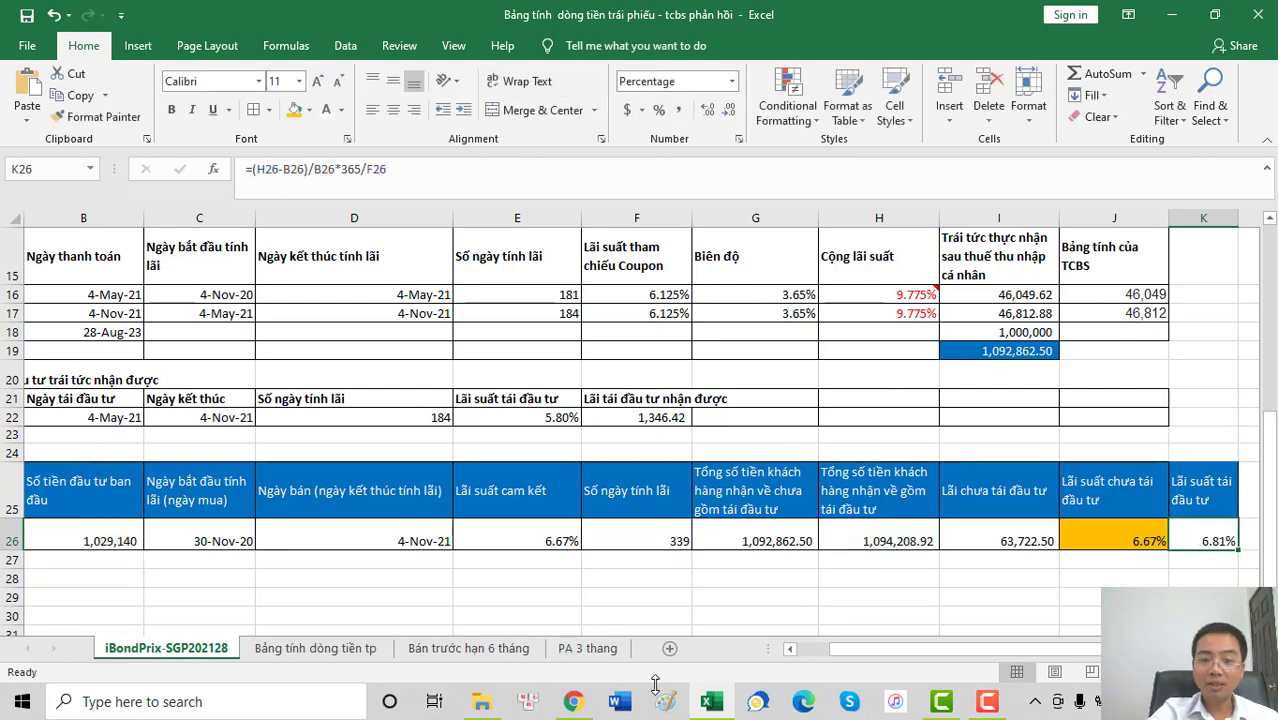
- Switch to Chrome, show the reinvested "Đã tái đầu tư" cash flow on TCInvest to compare its yield, and return to Excel
click(573, 703)
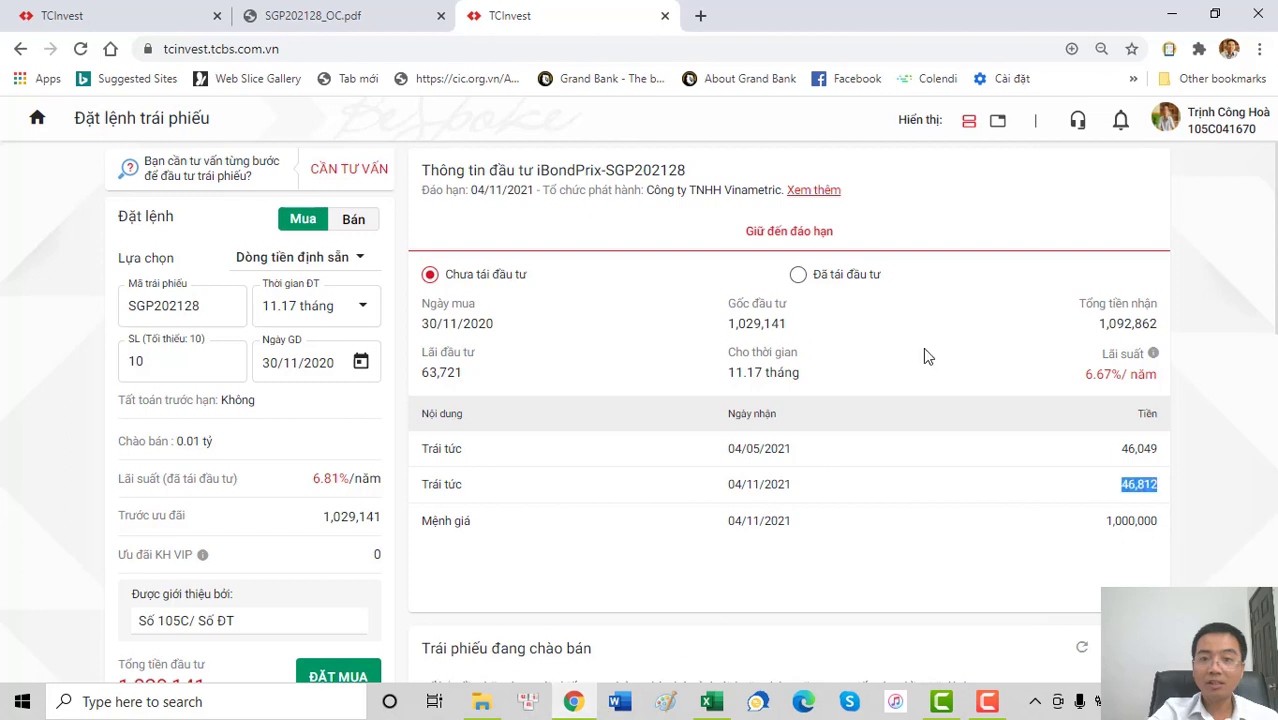
click(799, 276)
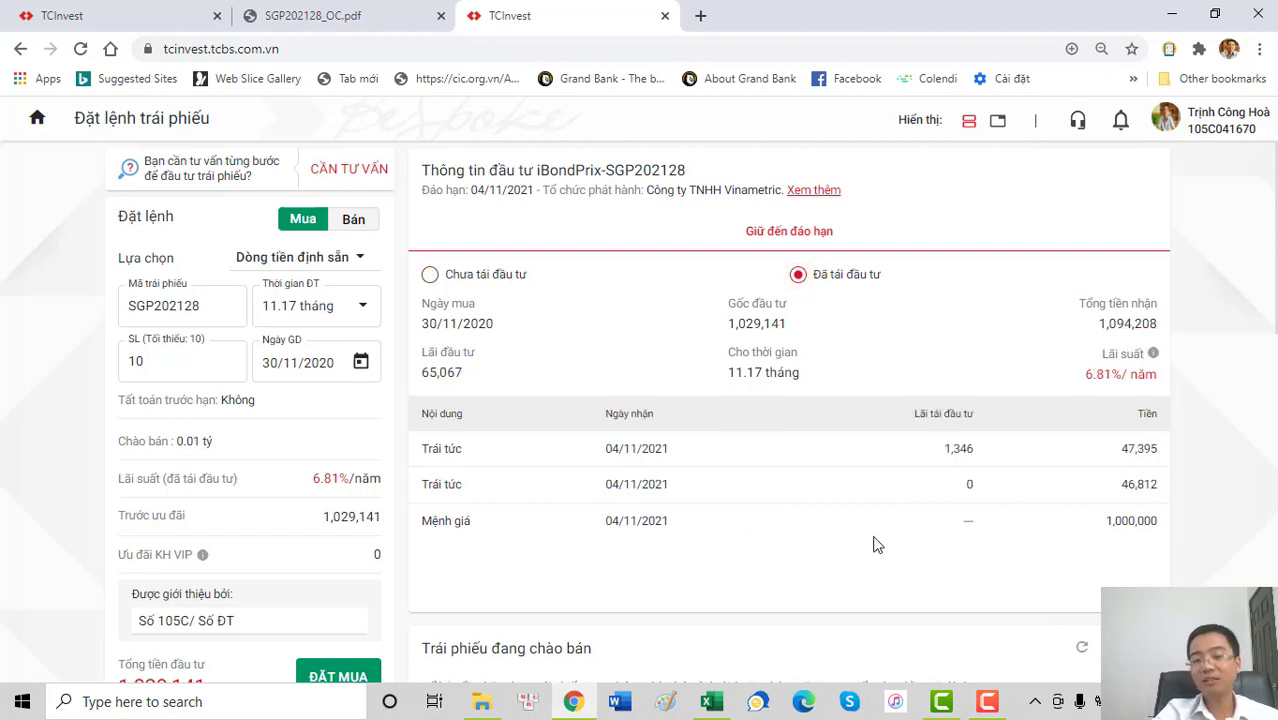
click(711, 703)
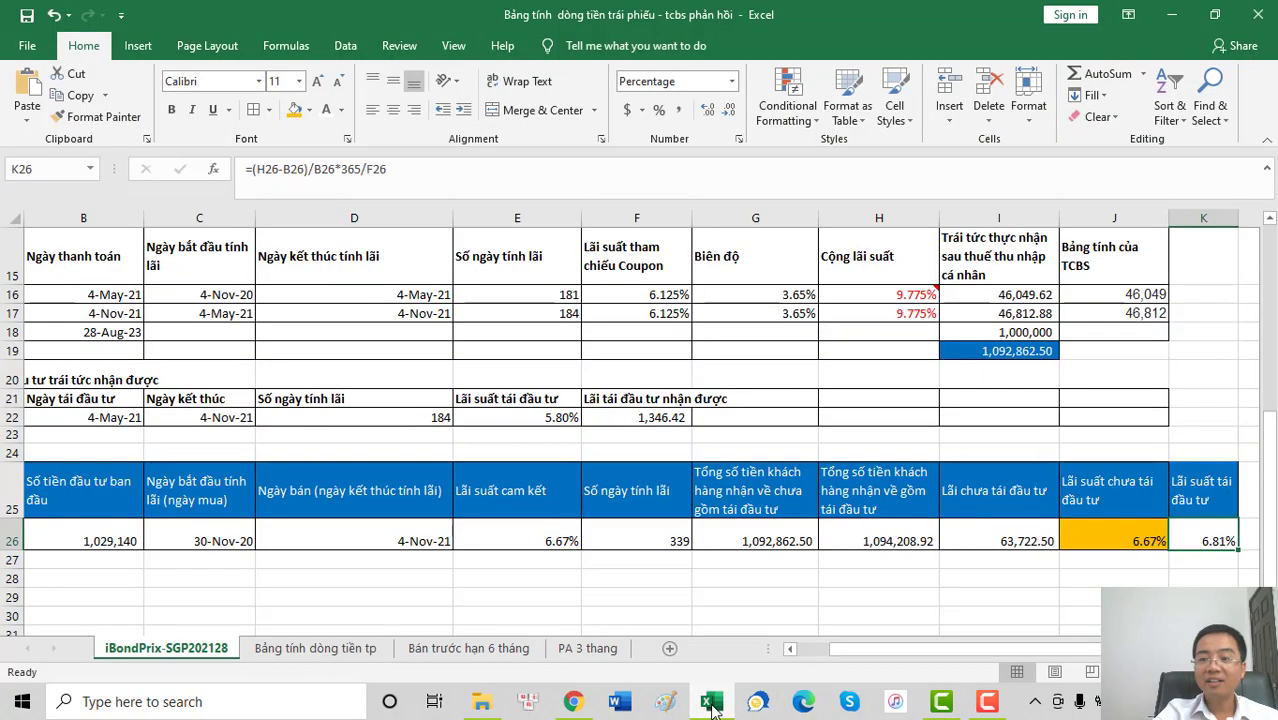
click(1075, 579)
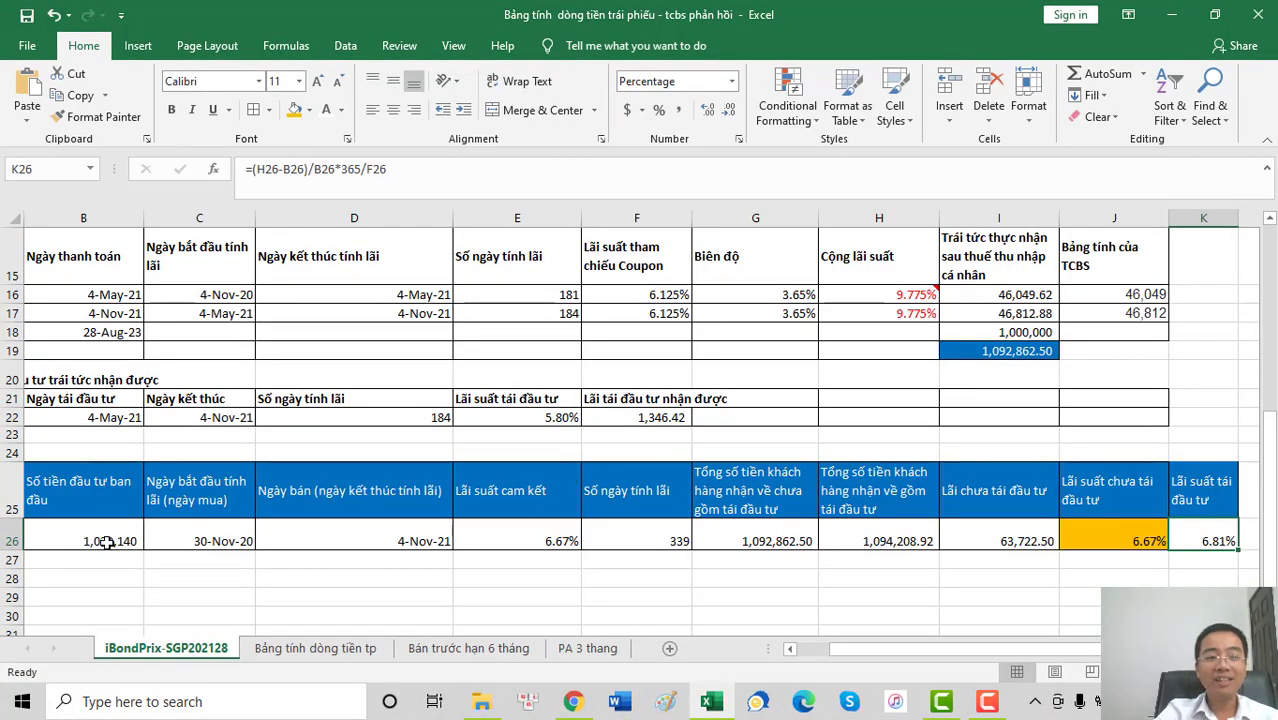
- Highlight the initial investment in B26 and the total investment including transaction fee in F9 with an orange fill
click(75, 541)
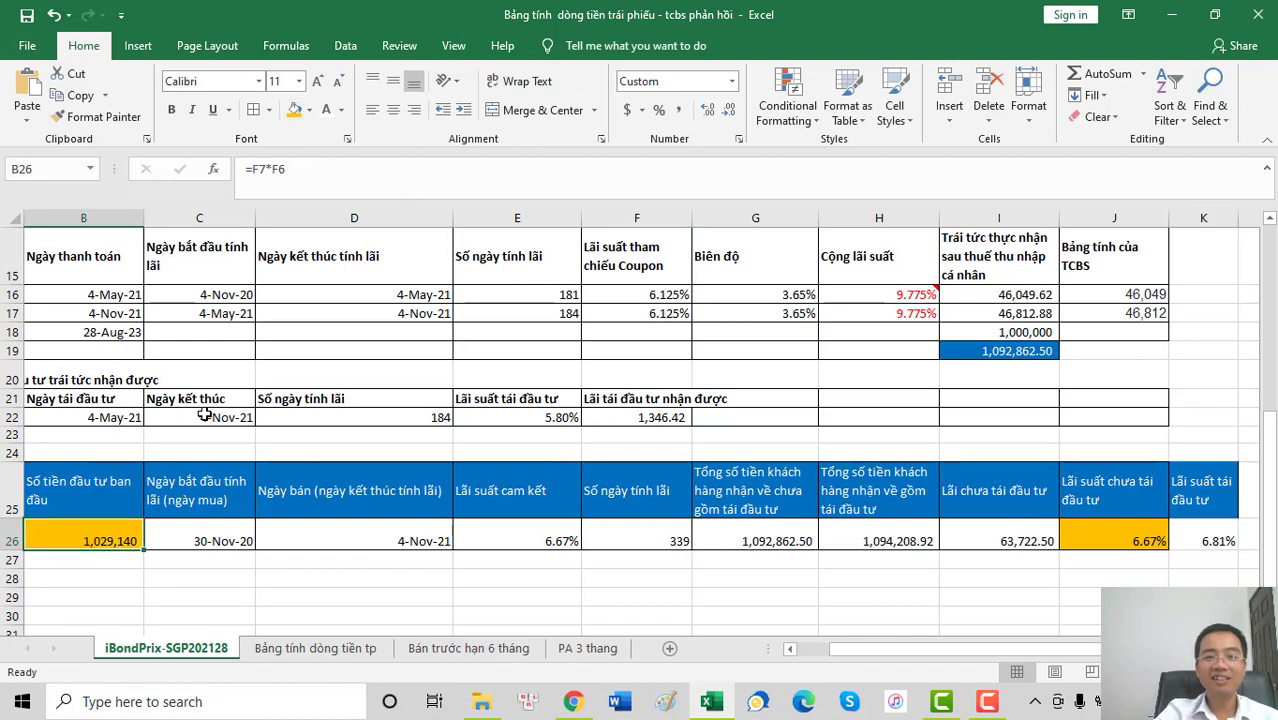
scroll(340, 412, up, 5)
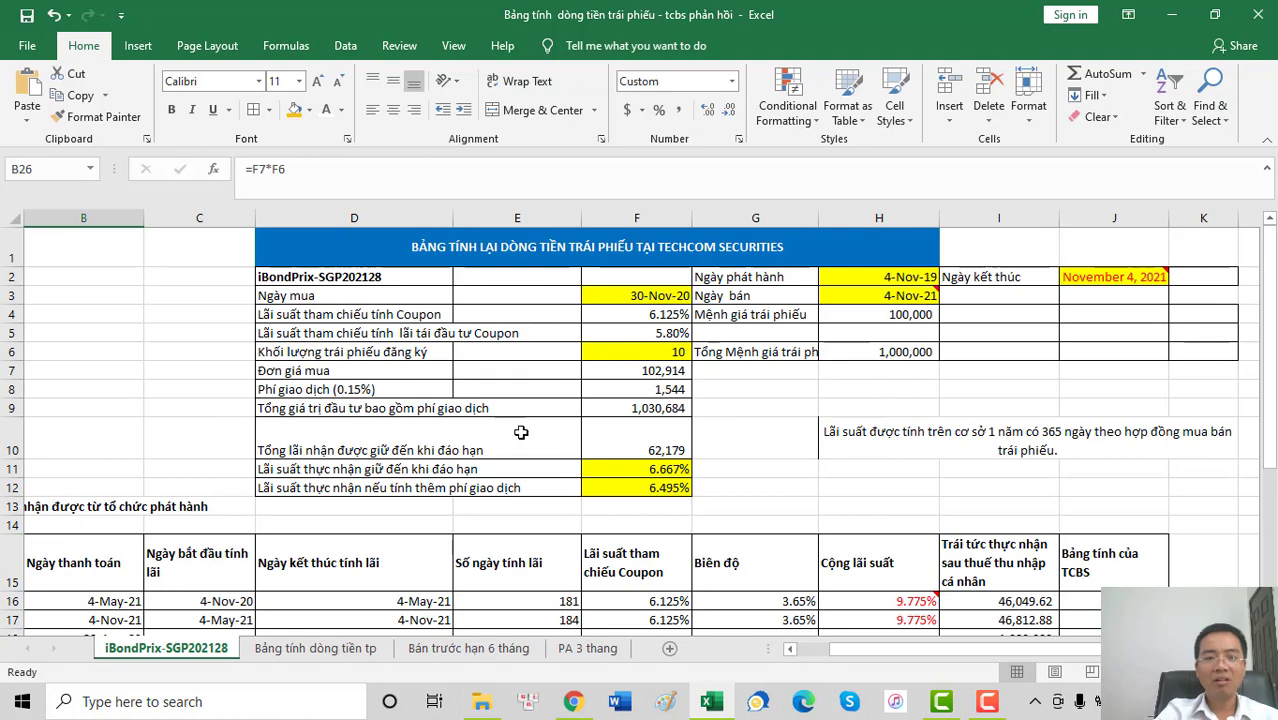
click(633, 405)
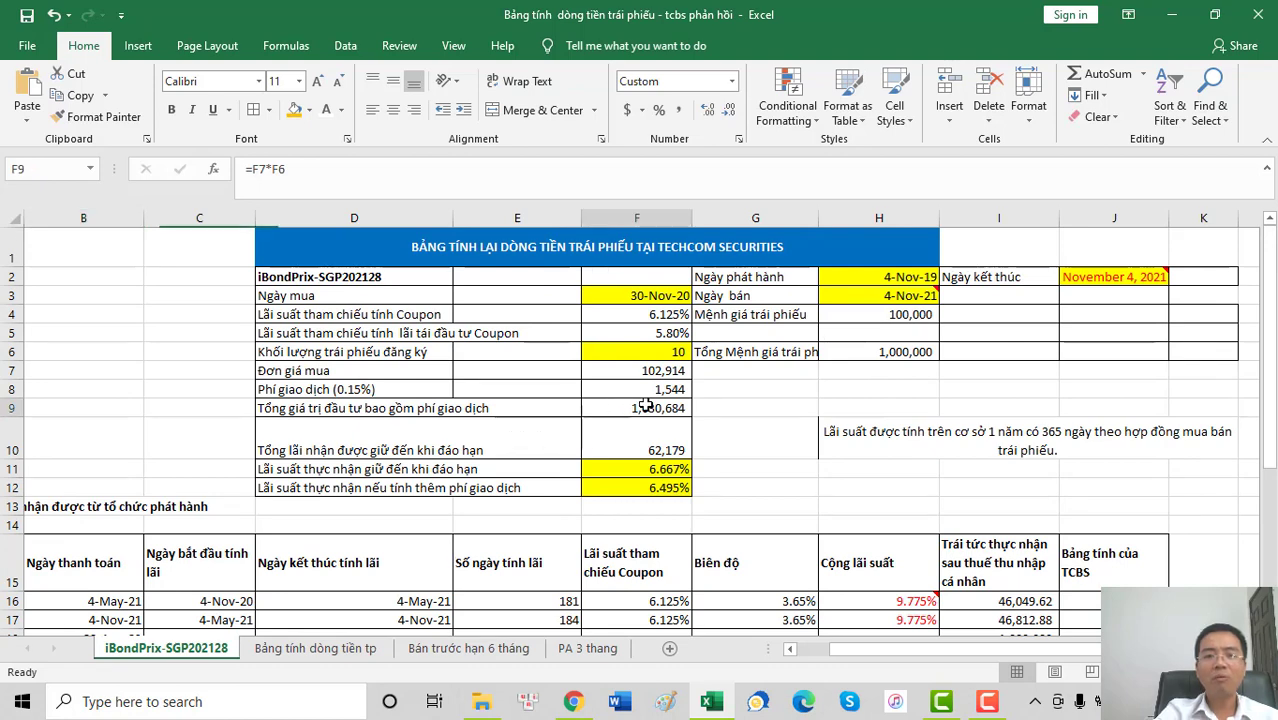
click(294, 110)
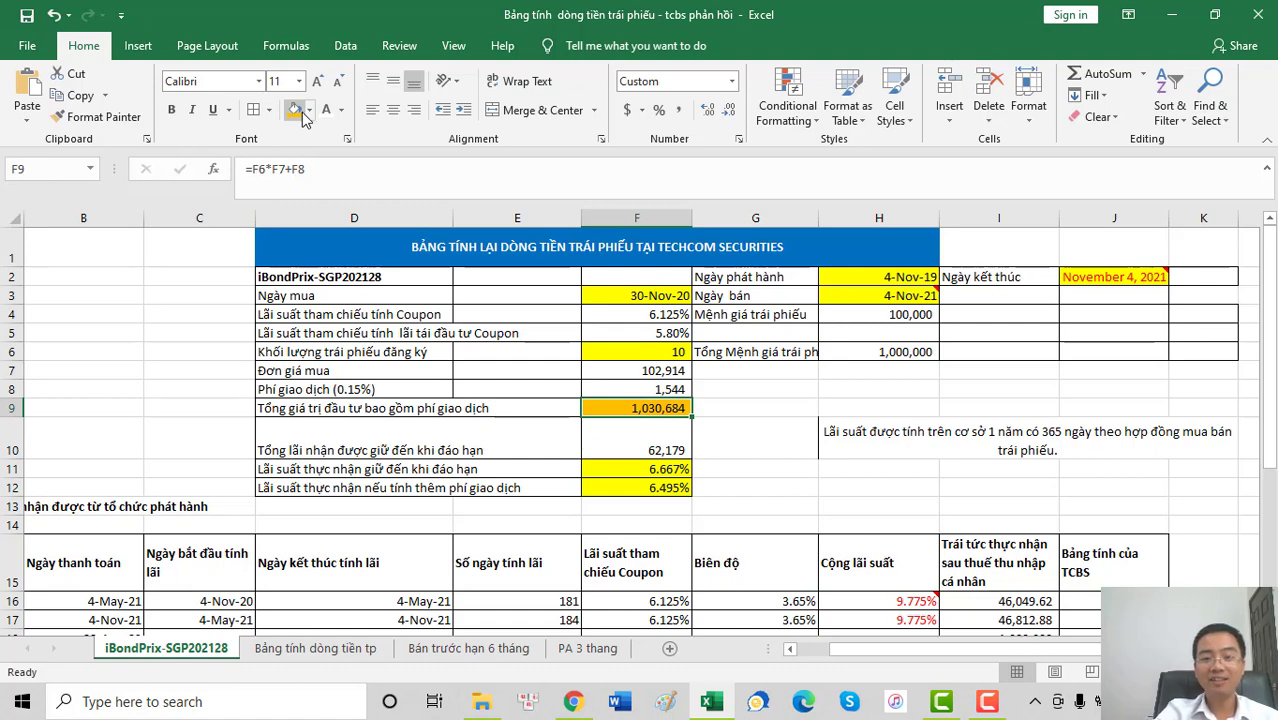
- Check the fee-adjusted yield formula in F12 and show the yields in F11:F12 with two decimal places
click(298, 490)
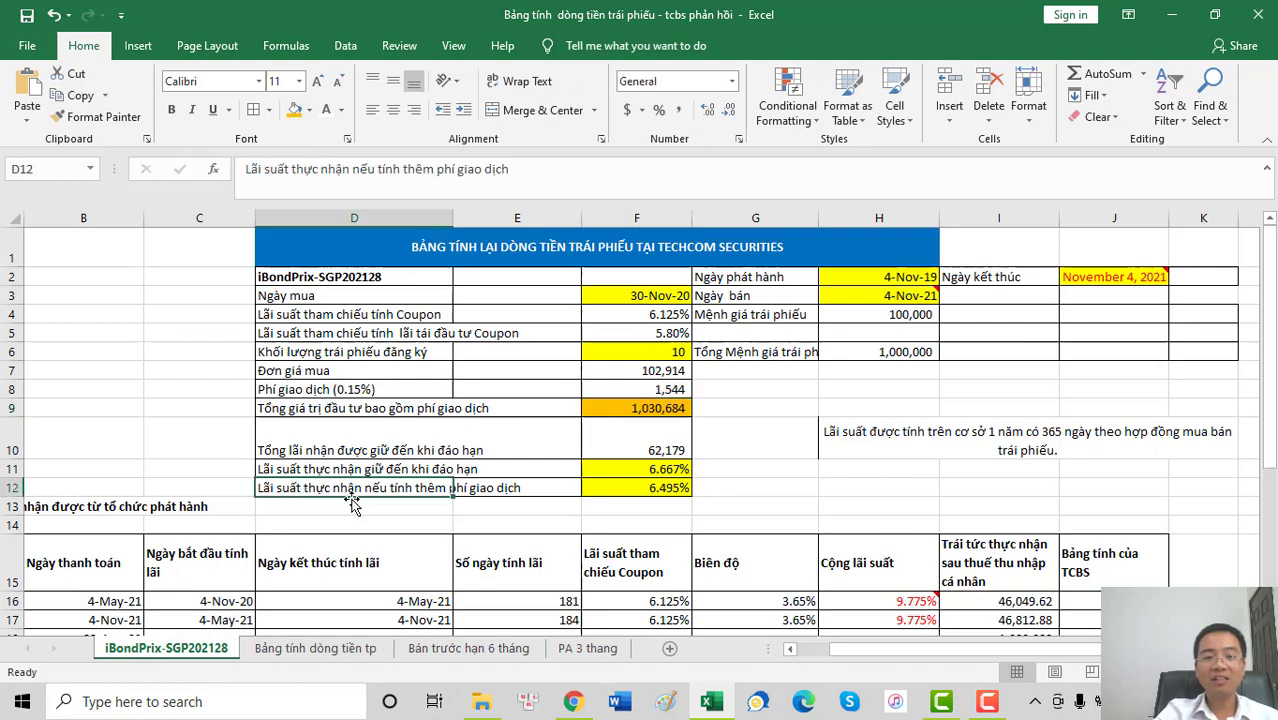
click(651, 490)
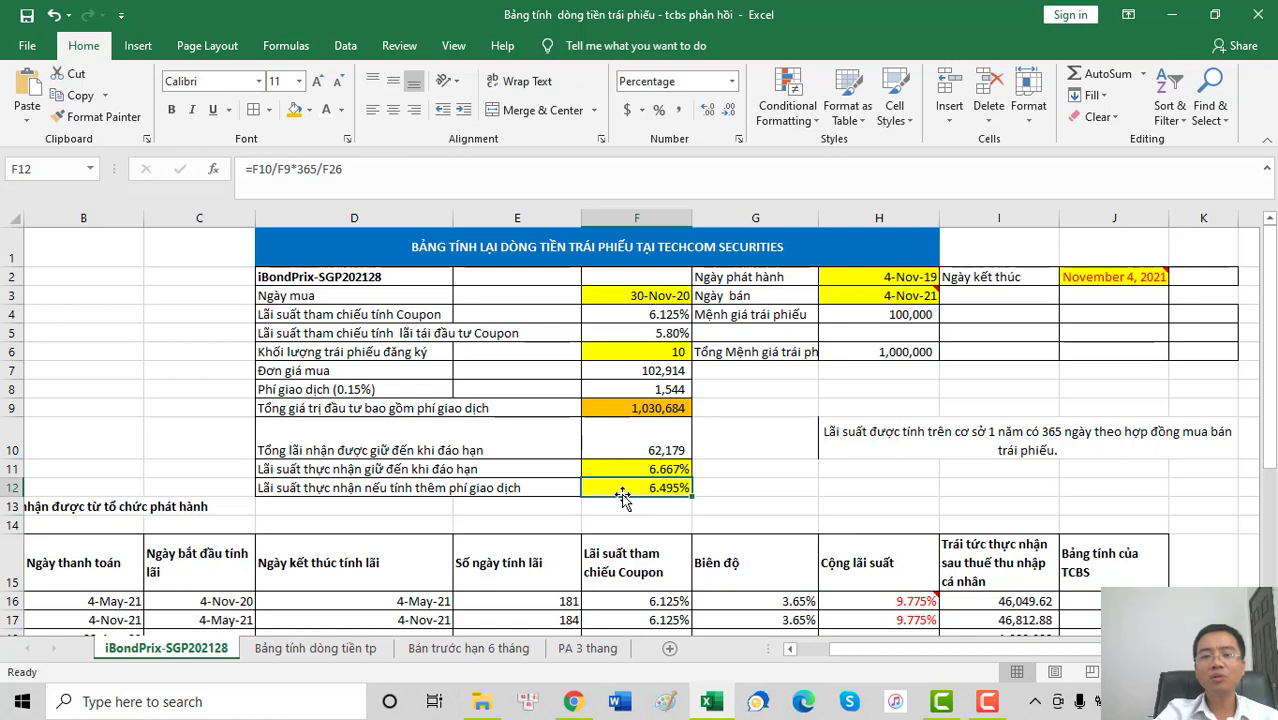
click(665, 469)
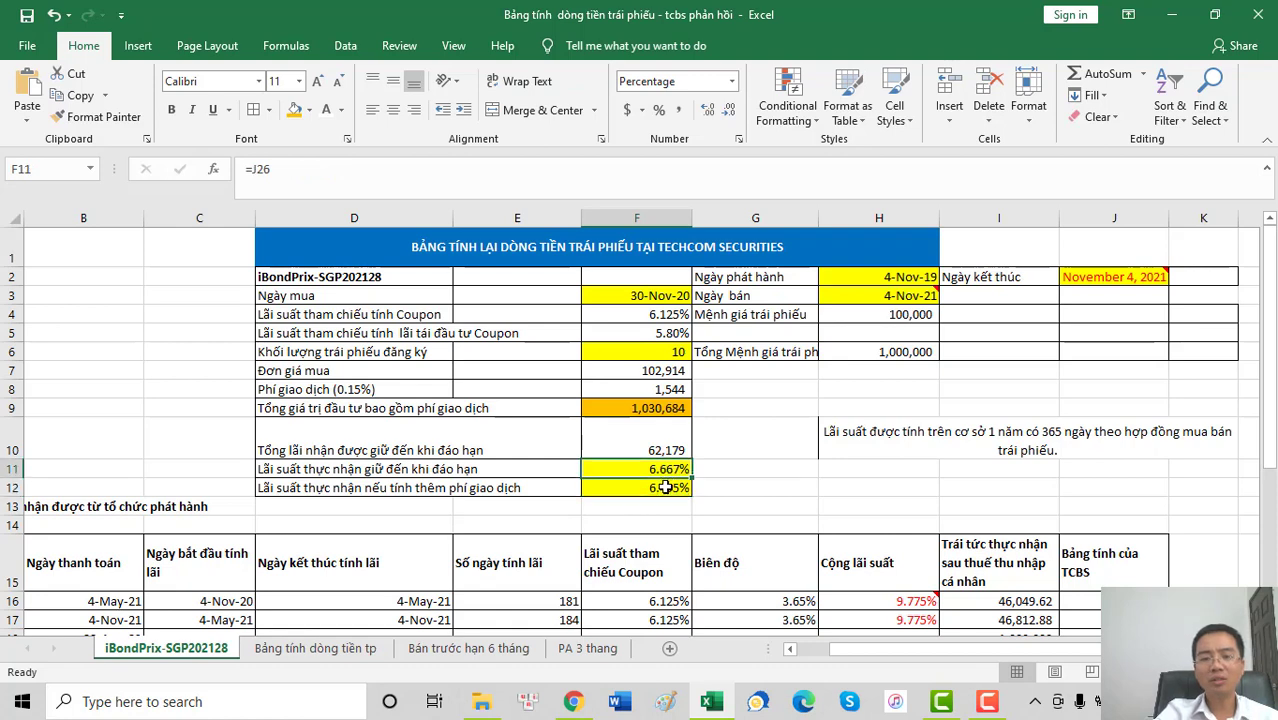
shift+click(665, 487)
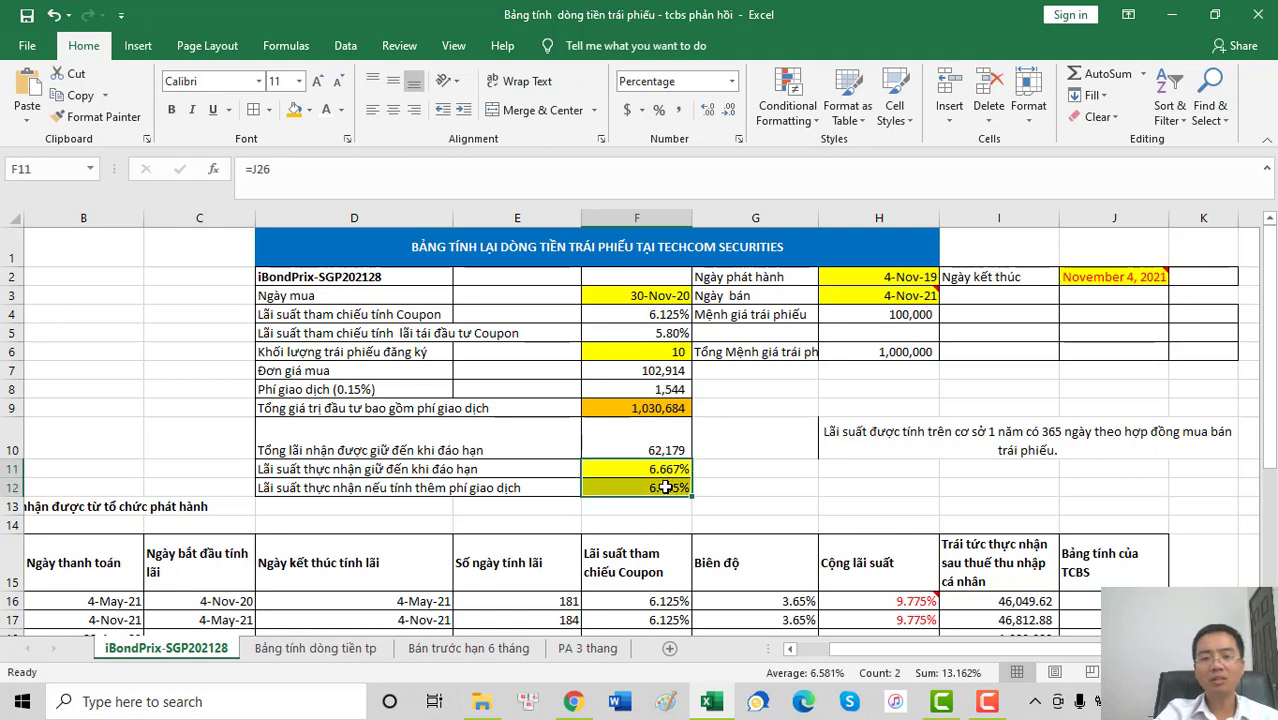
click(710, 110)
click(728, 112)
click(728, 116)
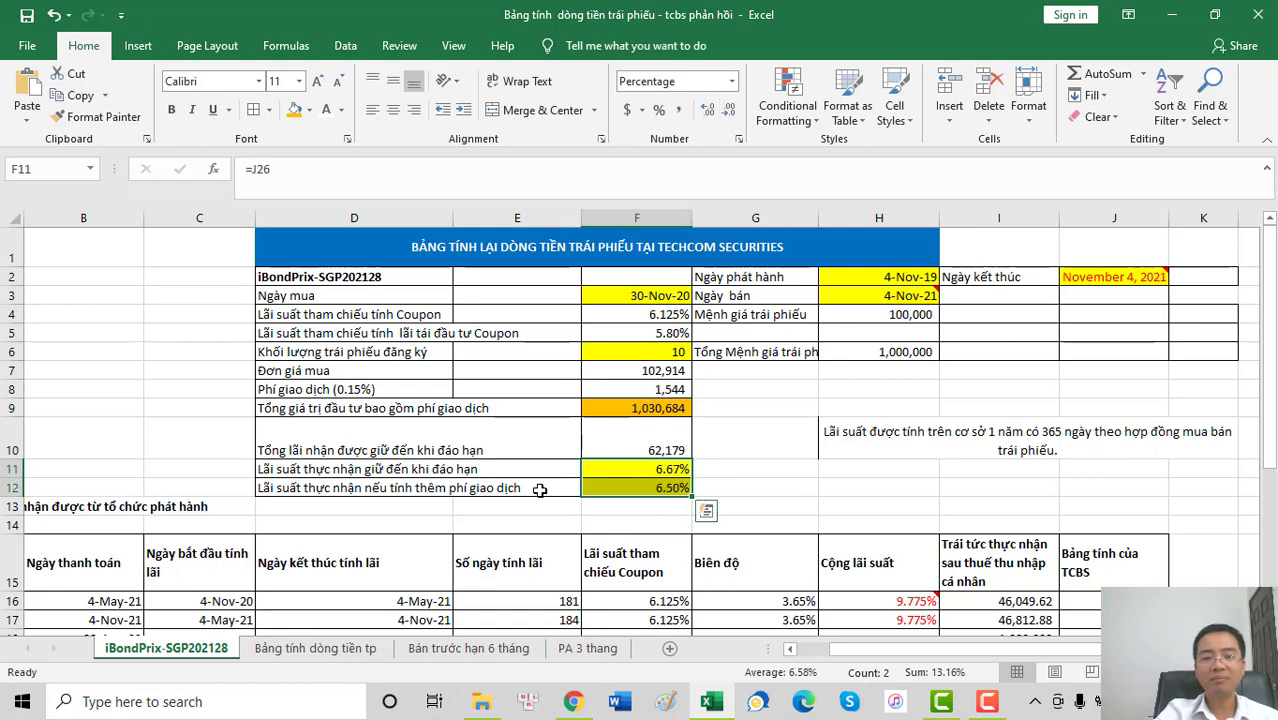
- Insert "chưa tái đầu tư" into the D12 label so it reads "Lãi suất thực nhận chưa tái đầu tư nếu tính thêm phí giao dịch"
click(440, 487)
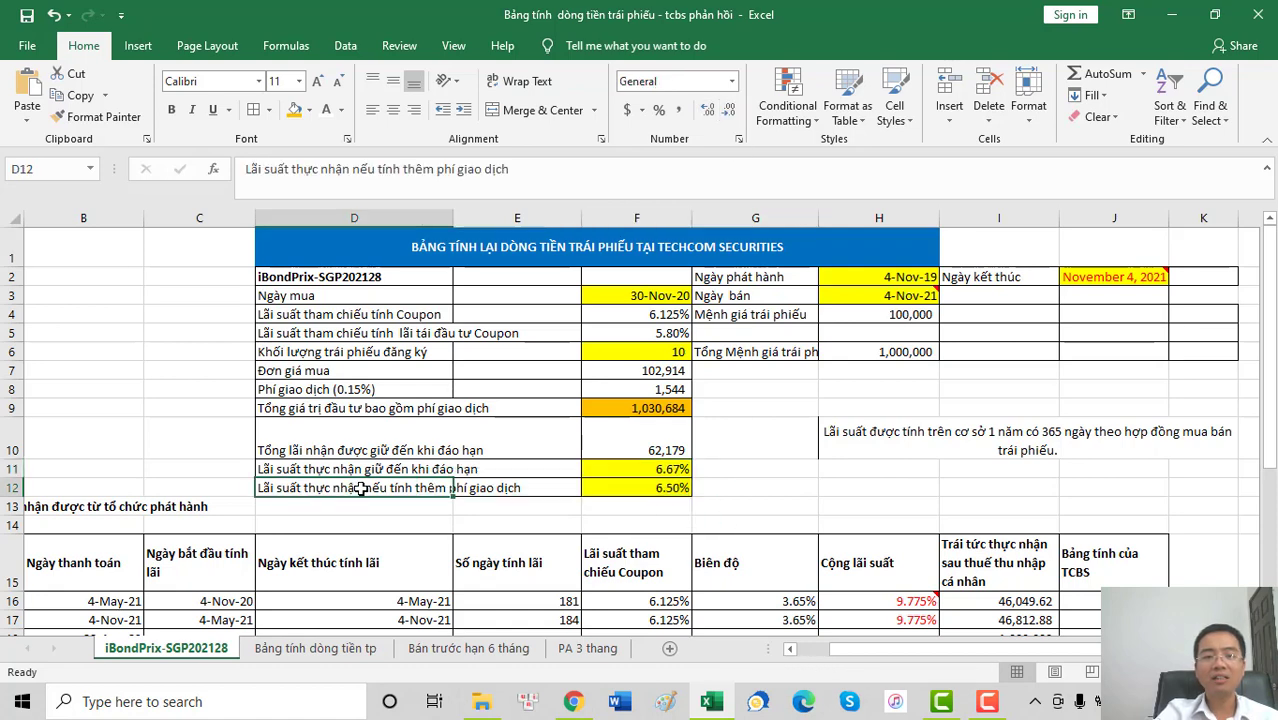
double_click(361, 488)
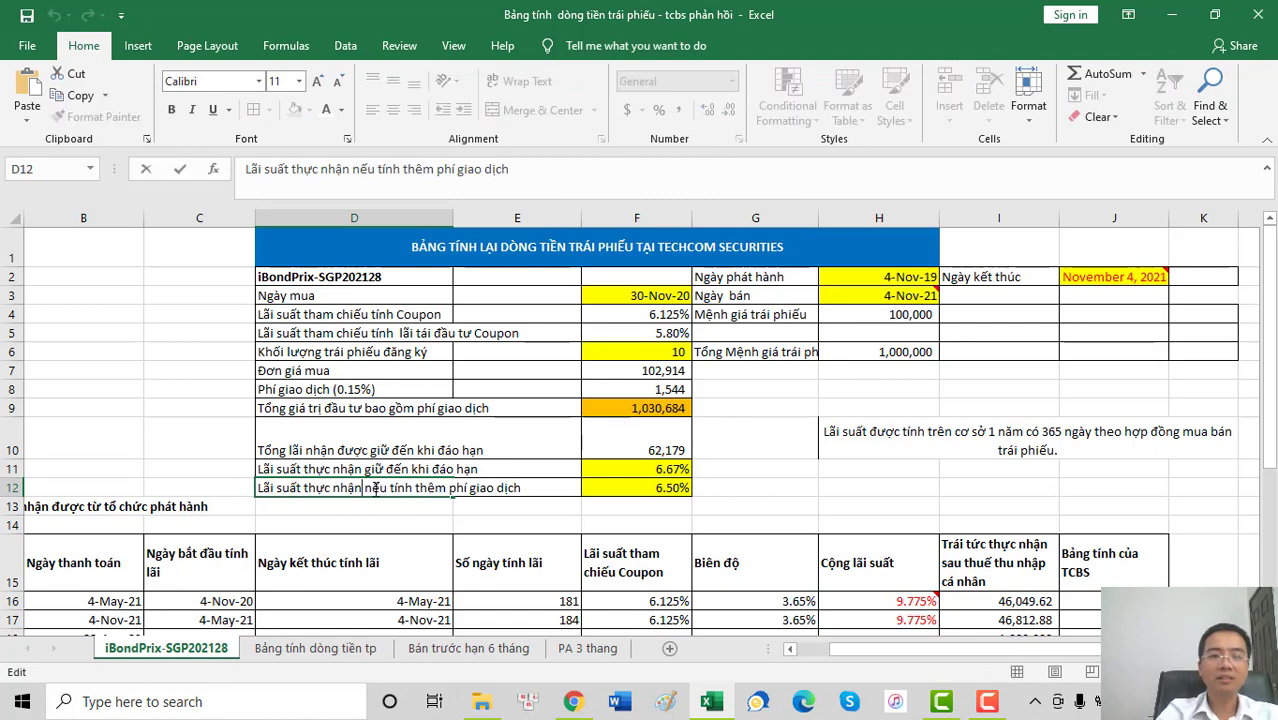
text(chưa tái đầu tư)
key(Return)
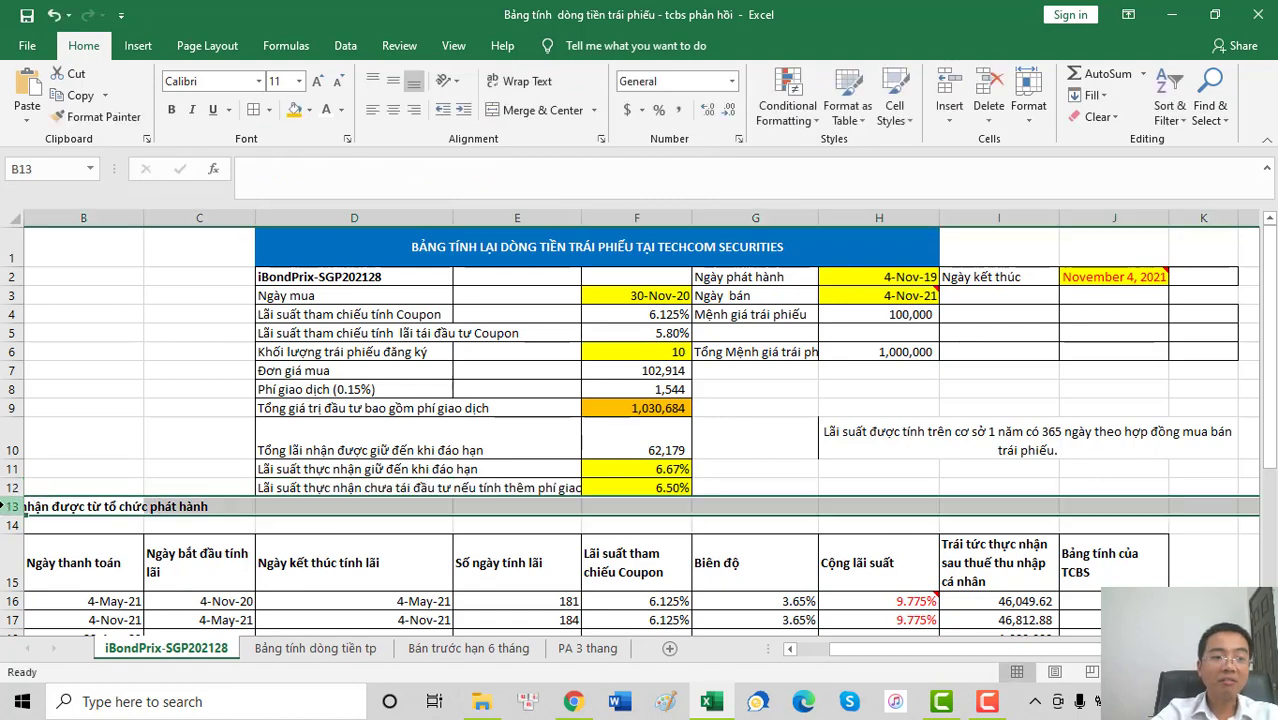
- Insert an empty row above row 13 and select D13 in the new row
right_click(12, 506)
click(40, 355)
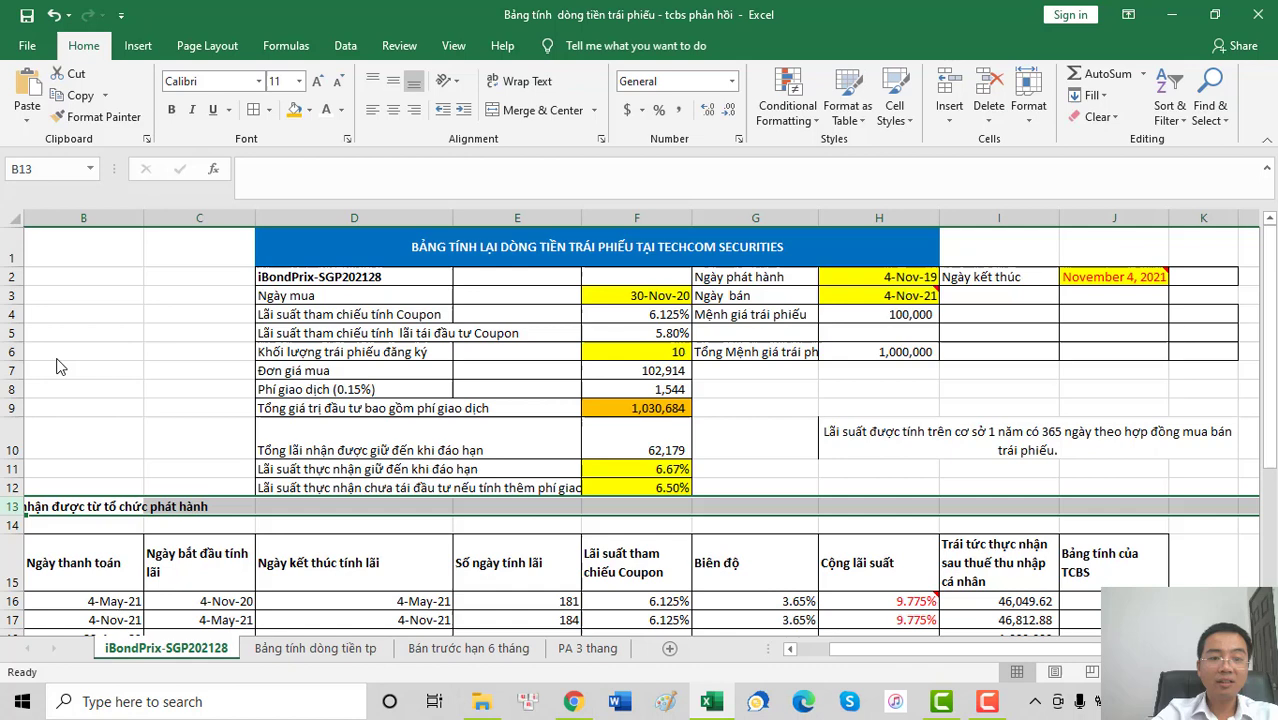
click(303, 506)
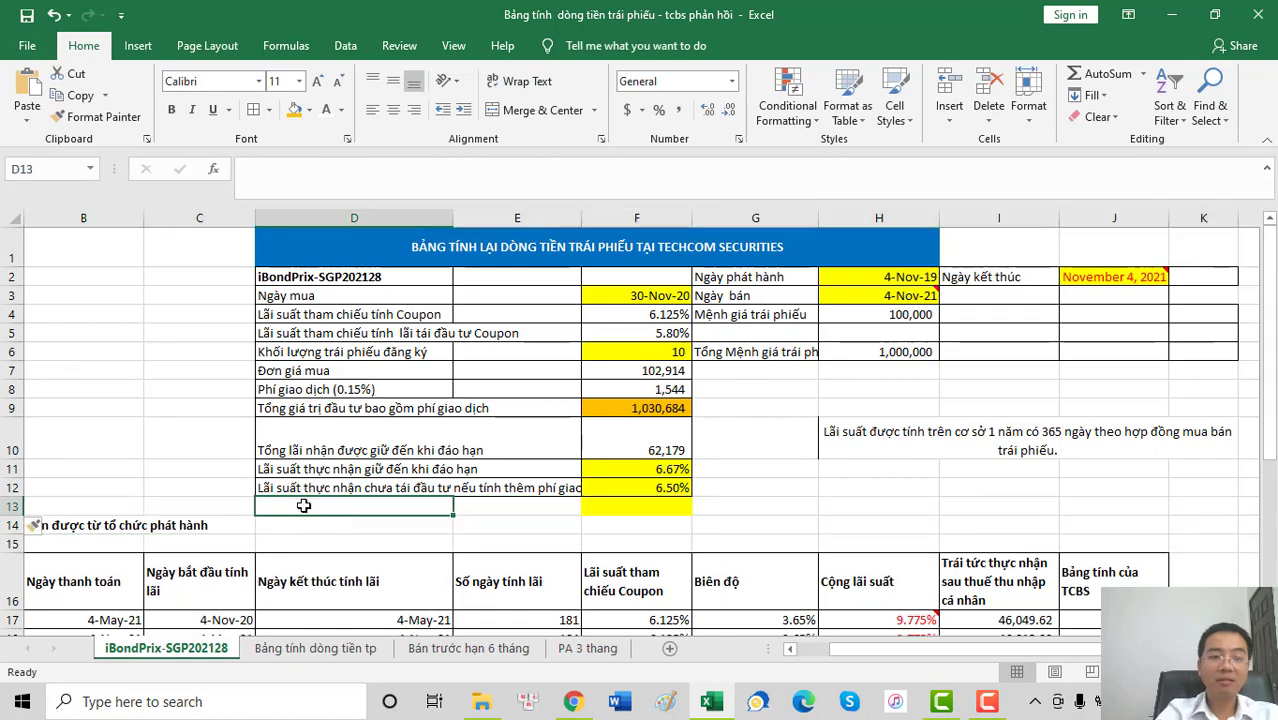
- Label D13 as "Lãi suất thực nhận tái đầu tư gồm phí giao dịch"
text(Lãi suất thực nhận tái đầu tư gồm phí)
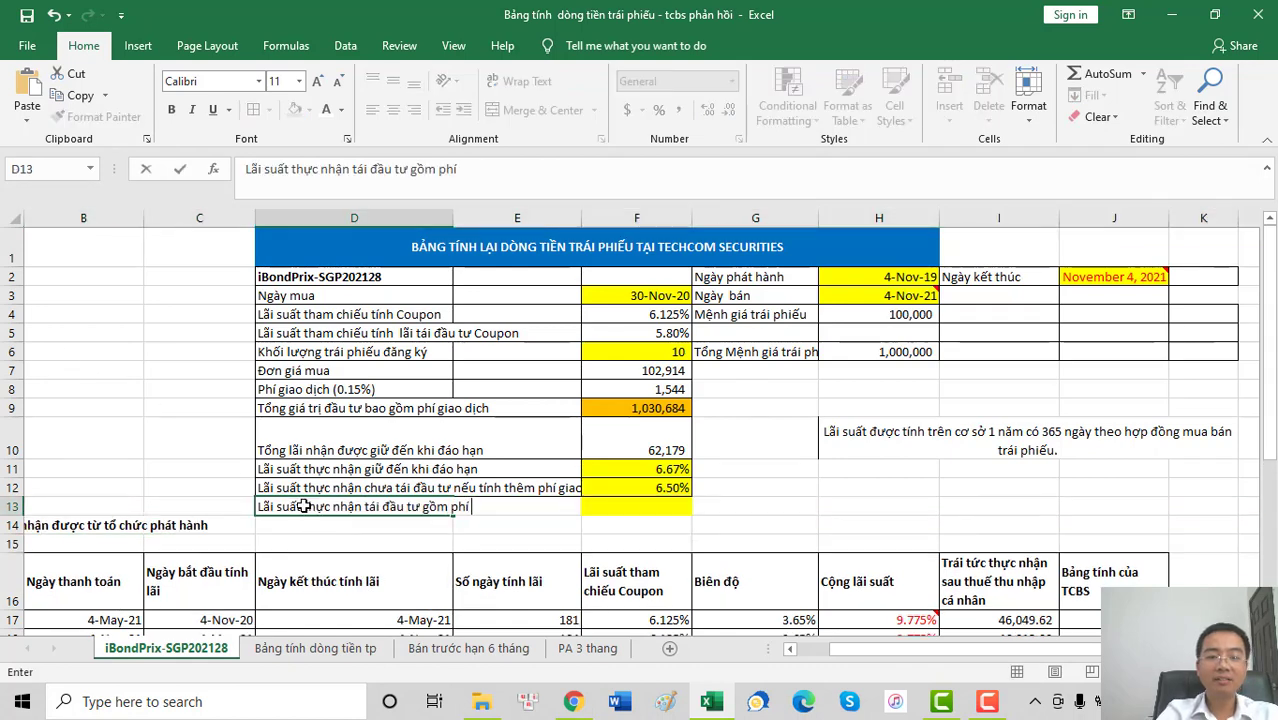
text( giao dic)
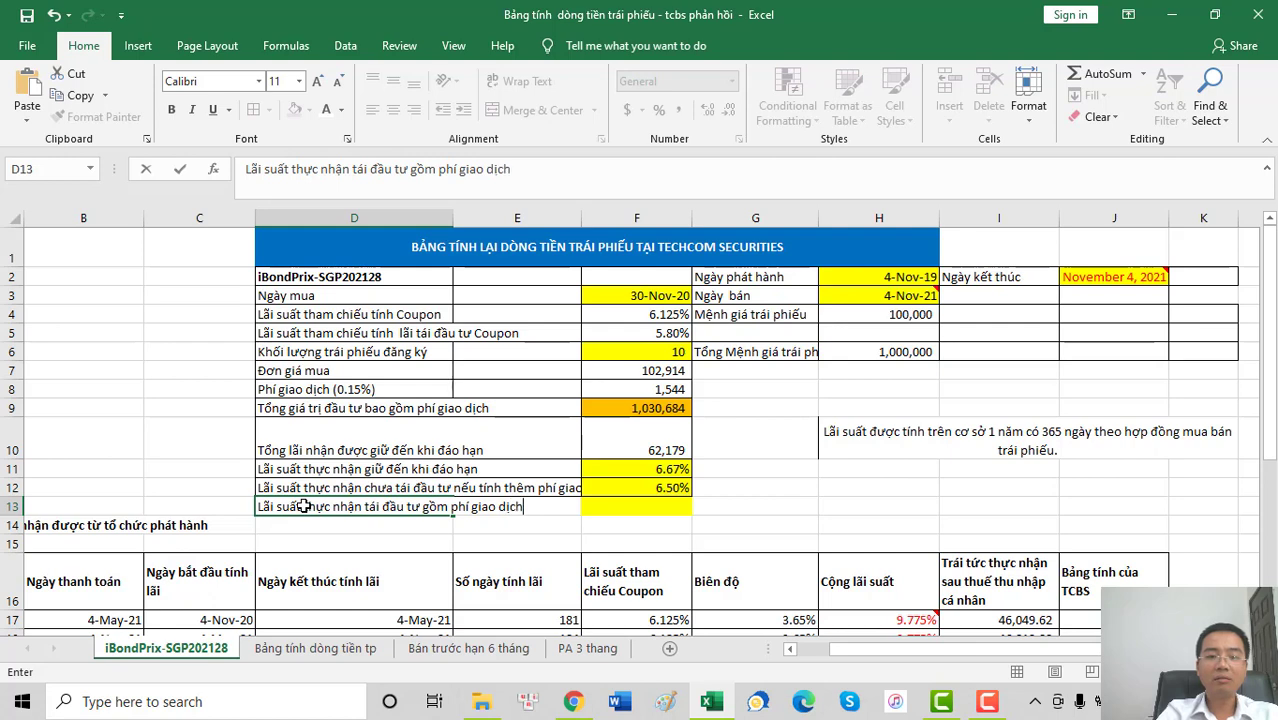
text(h)
key(Return)
- Enter the formula =(H27-F9)/F9*365/F27 in F13 to compute the annual yield with reinvestment and transaction fee
click(641, 505)
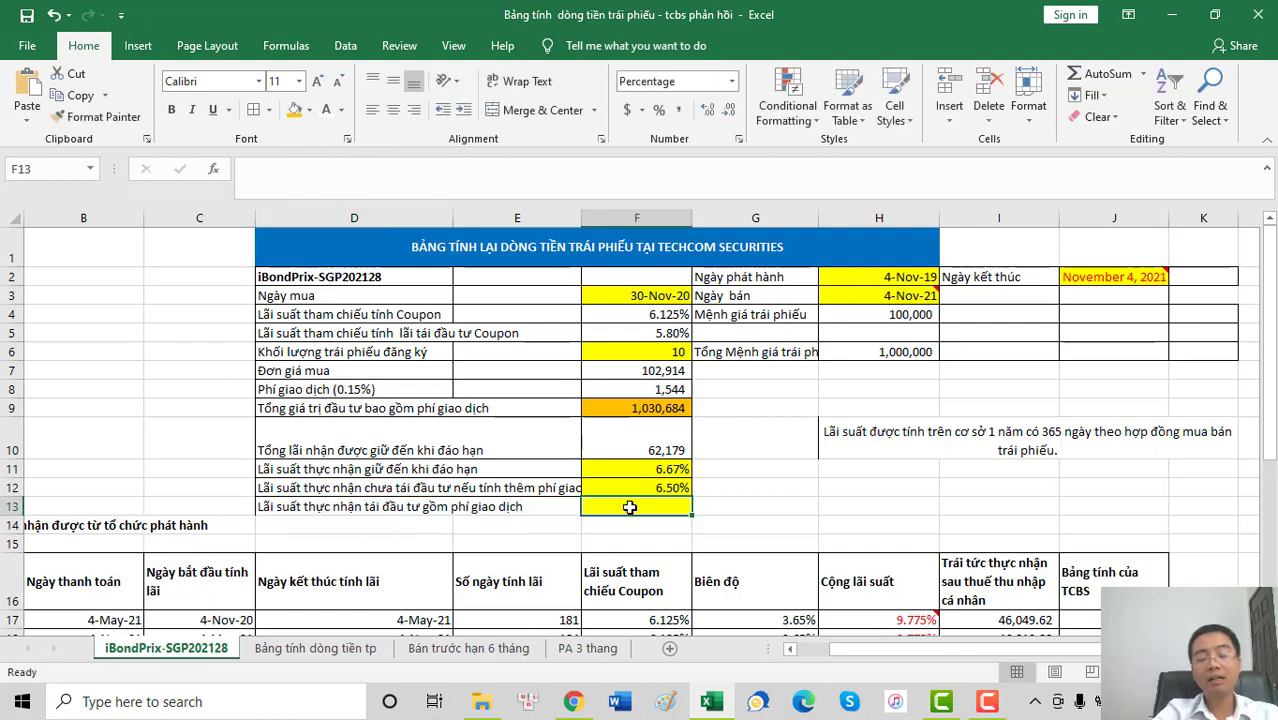
scroll(650, 508, down, 2)
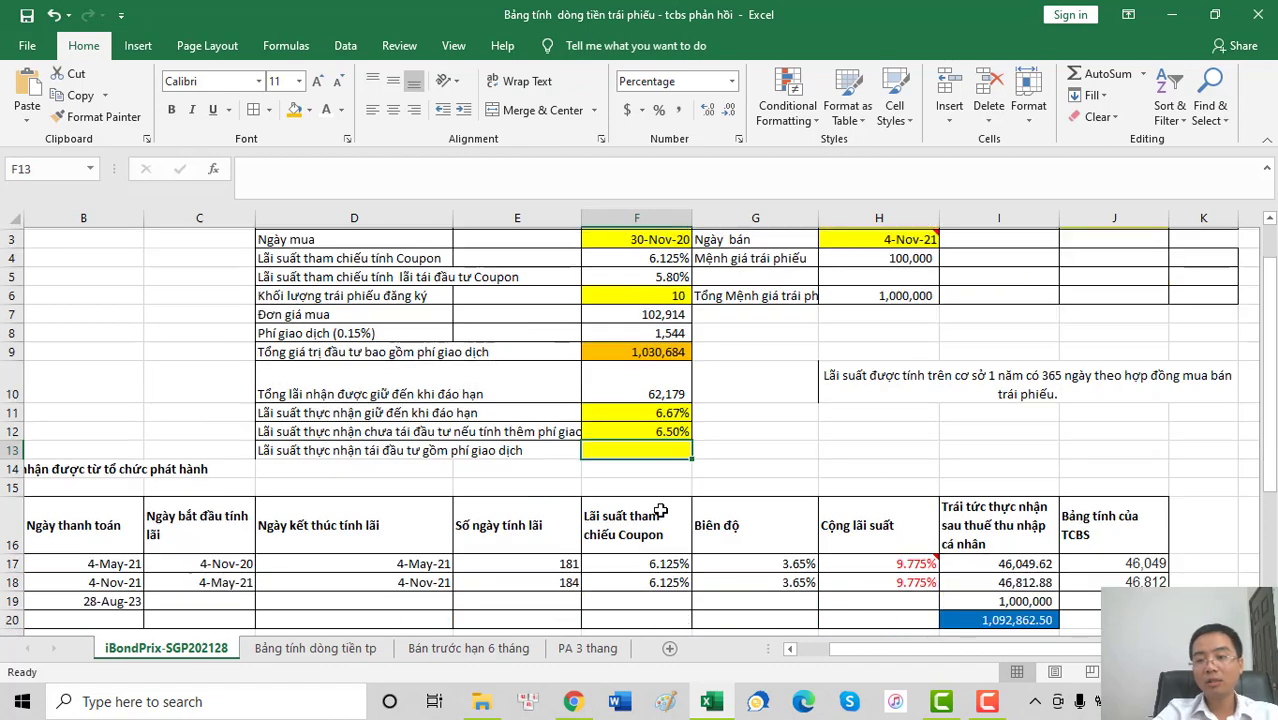
scroll(661, 510, down, 2)
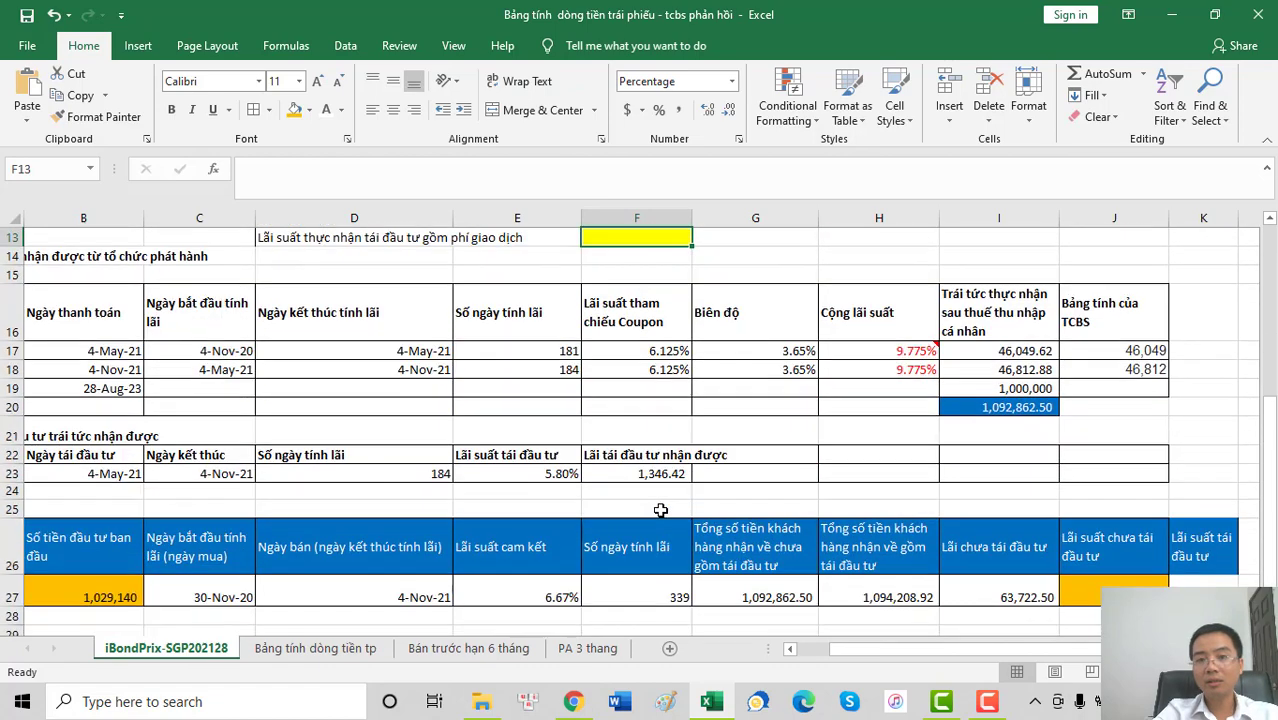
scroll(661, 510, down, 1)
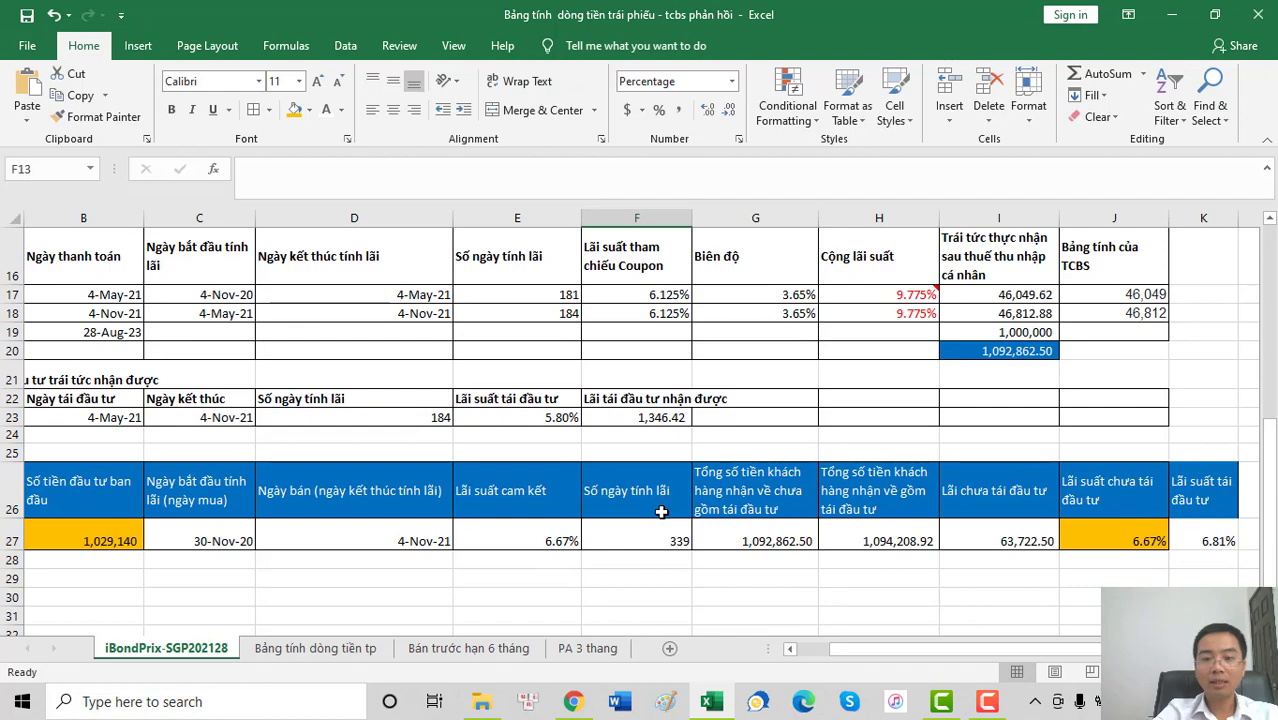
scroll(661, 511, up, 3)
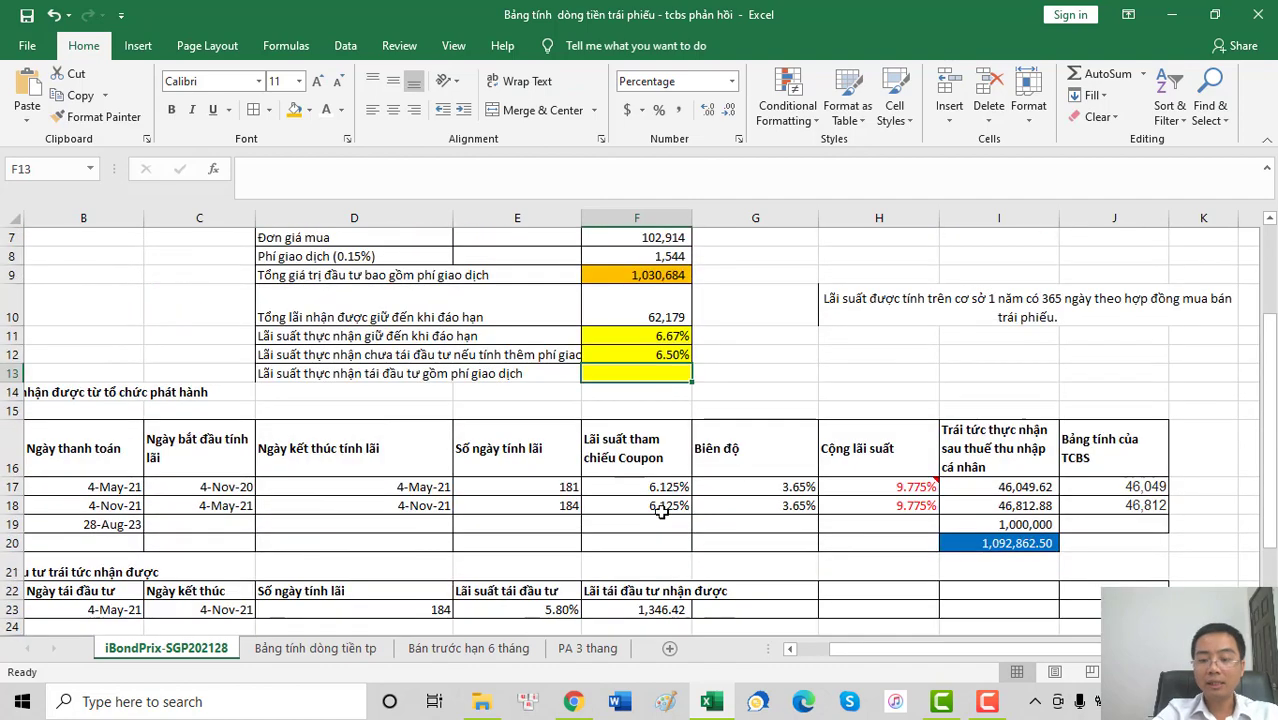
text(()
scroll(661, 510, down, 2)
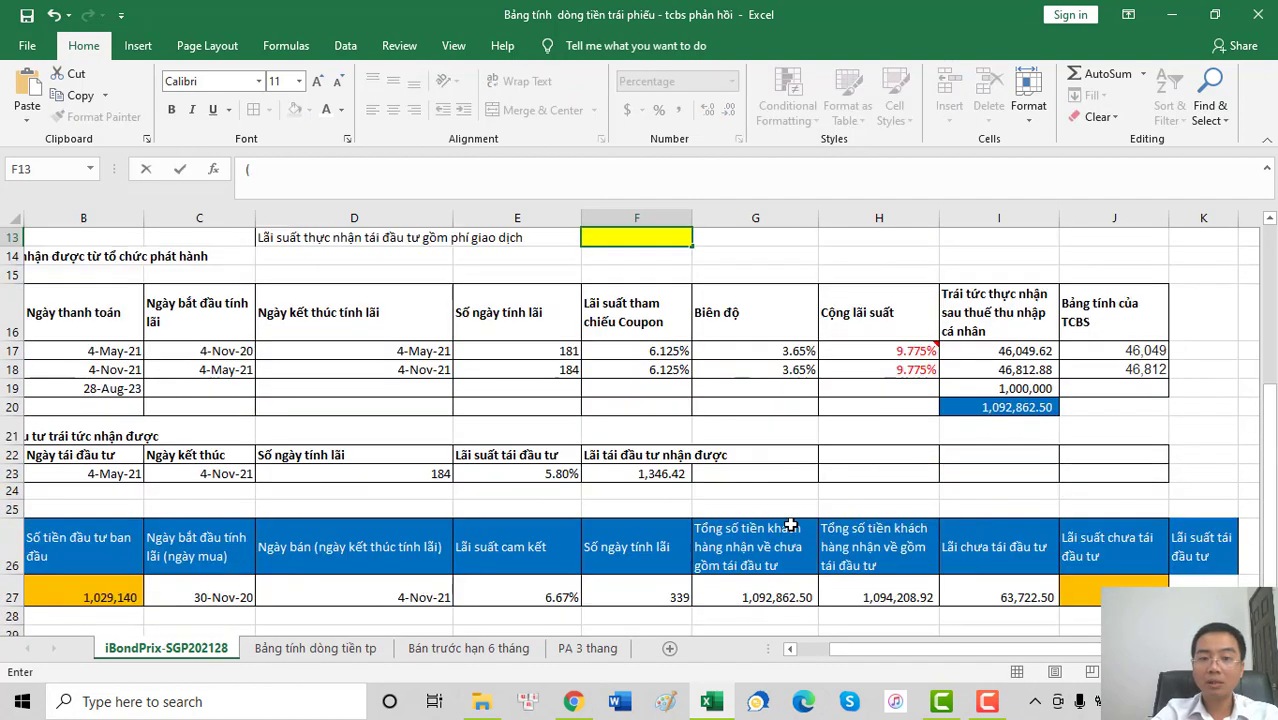
scroll(780, 502, up, 1)
scroll(780, 501, down, 3)
click(900, 446)
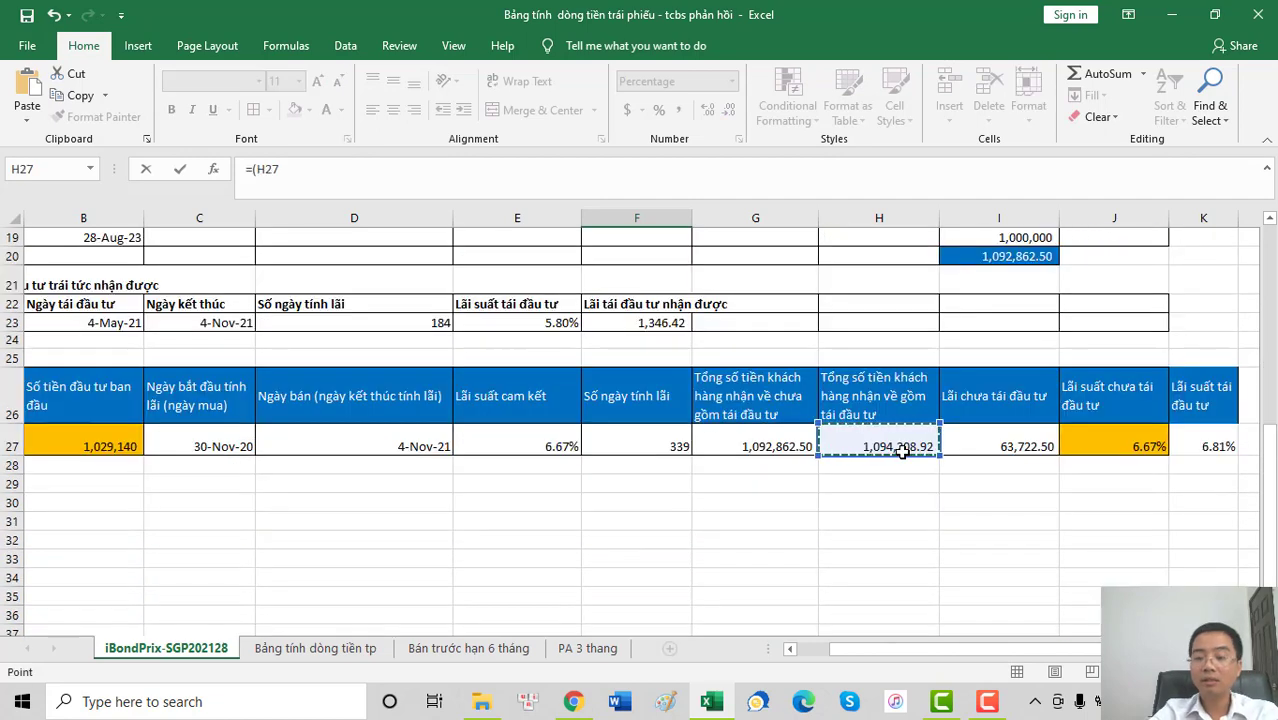
text(-)
scroll(700, 446, up, 6)
click(639, 410)
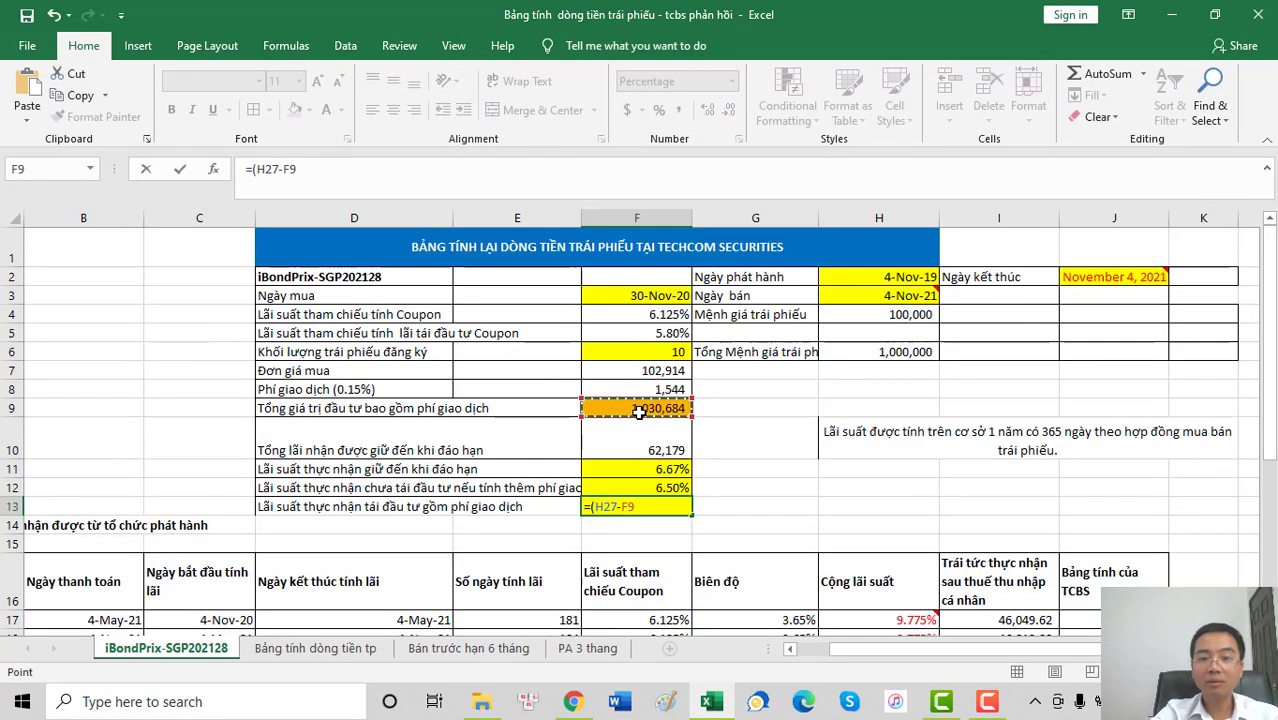
text()/)
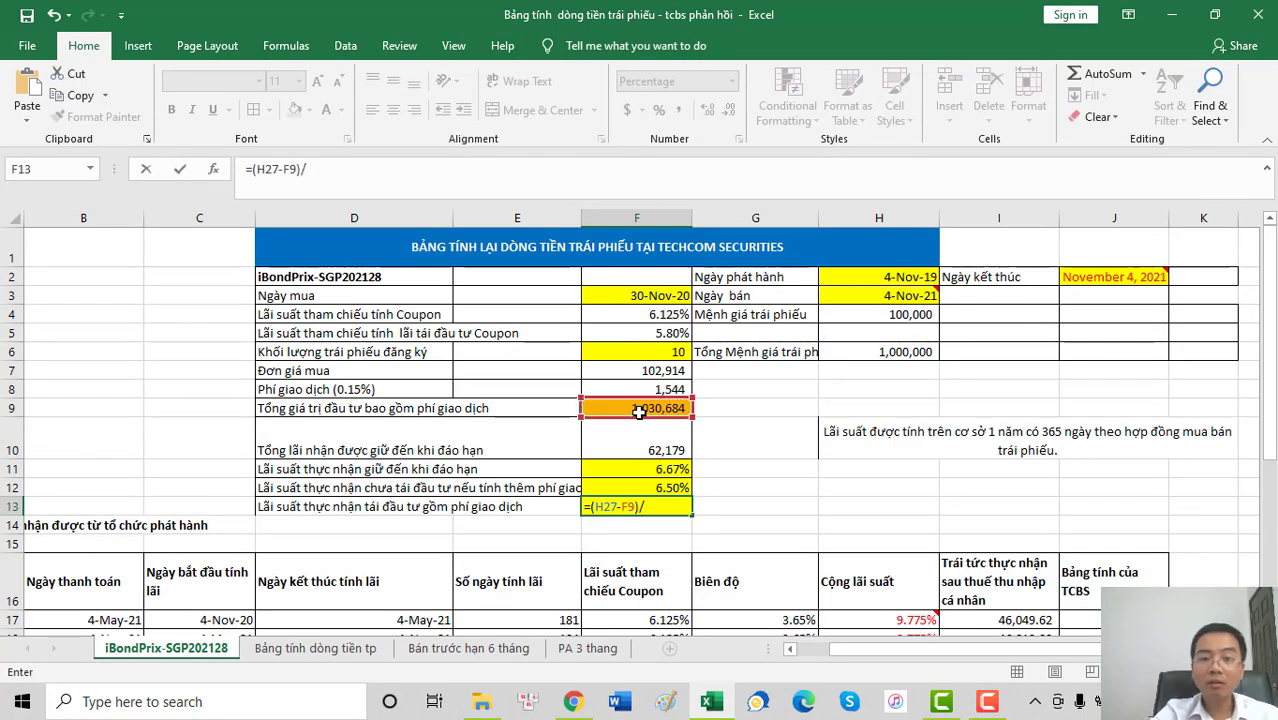
click(639, 408)
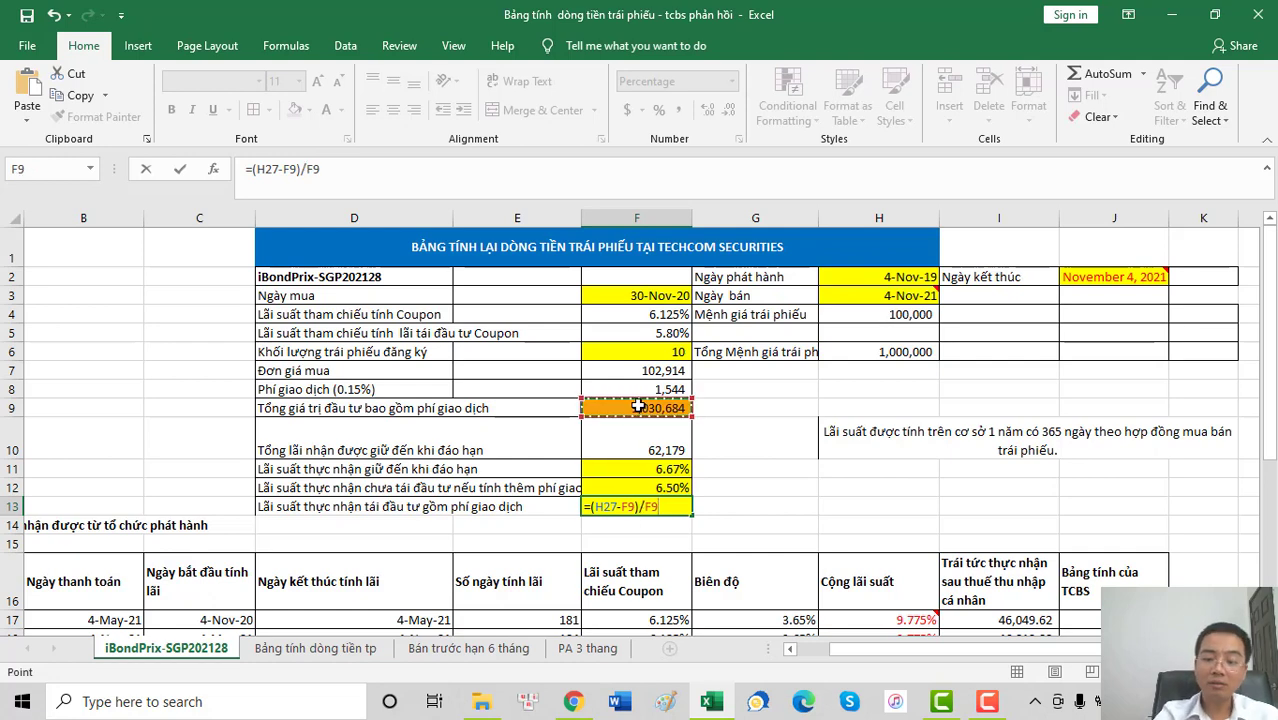
text(*)
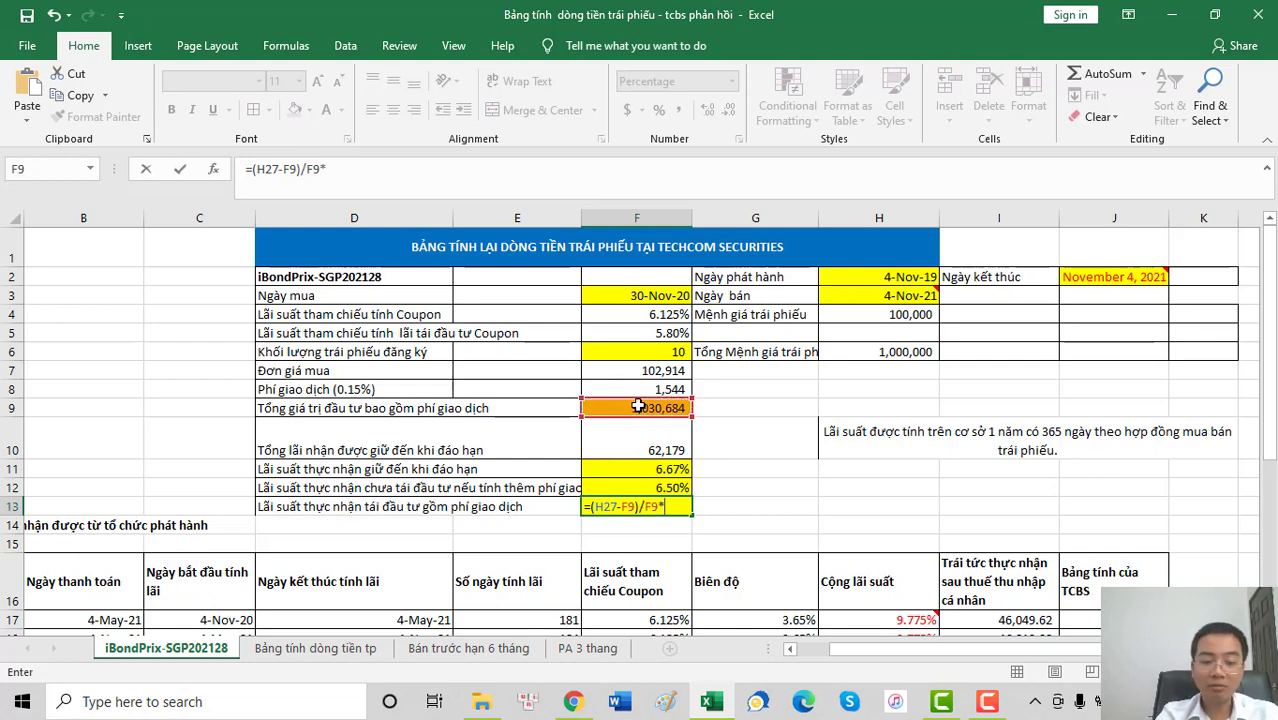
text(365/)
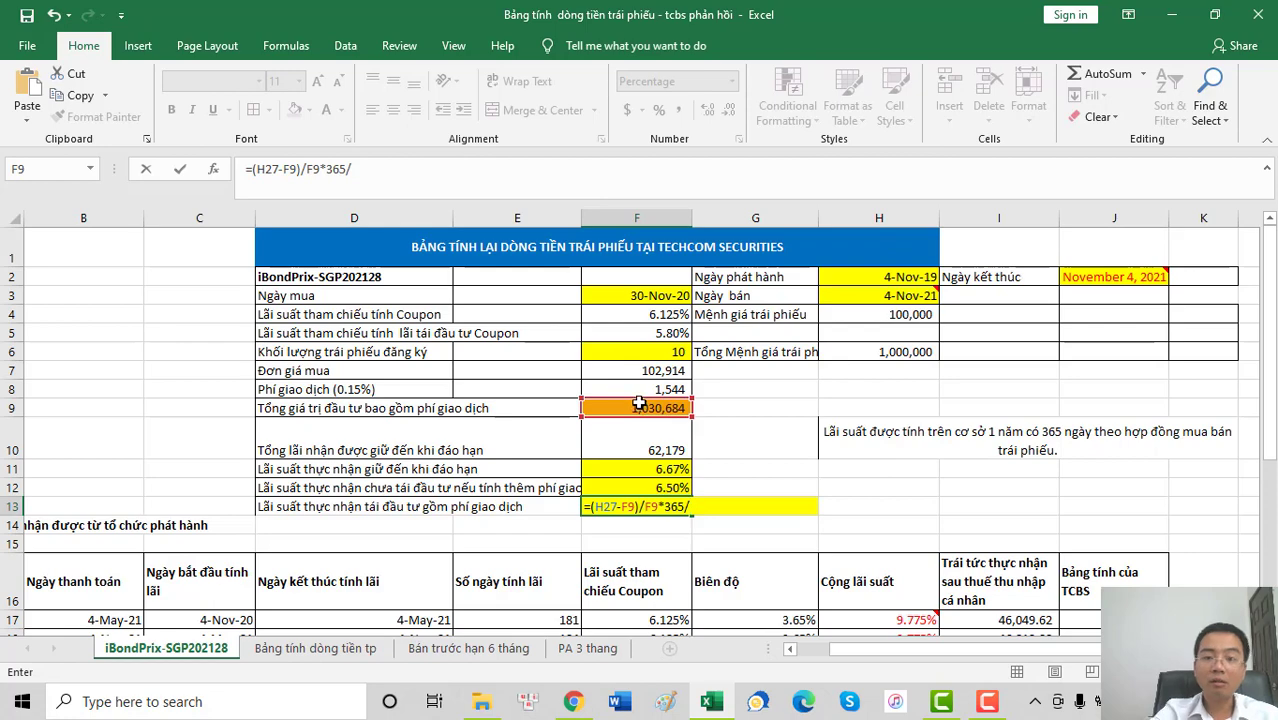
scroll(639, 404, down, 4)
click(641, 590)
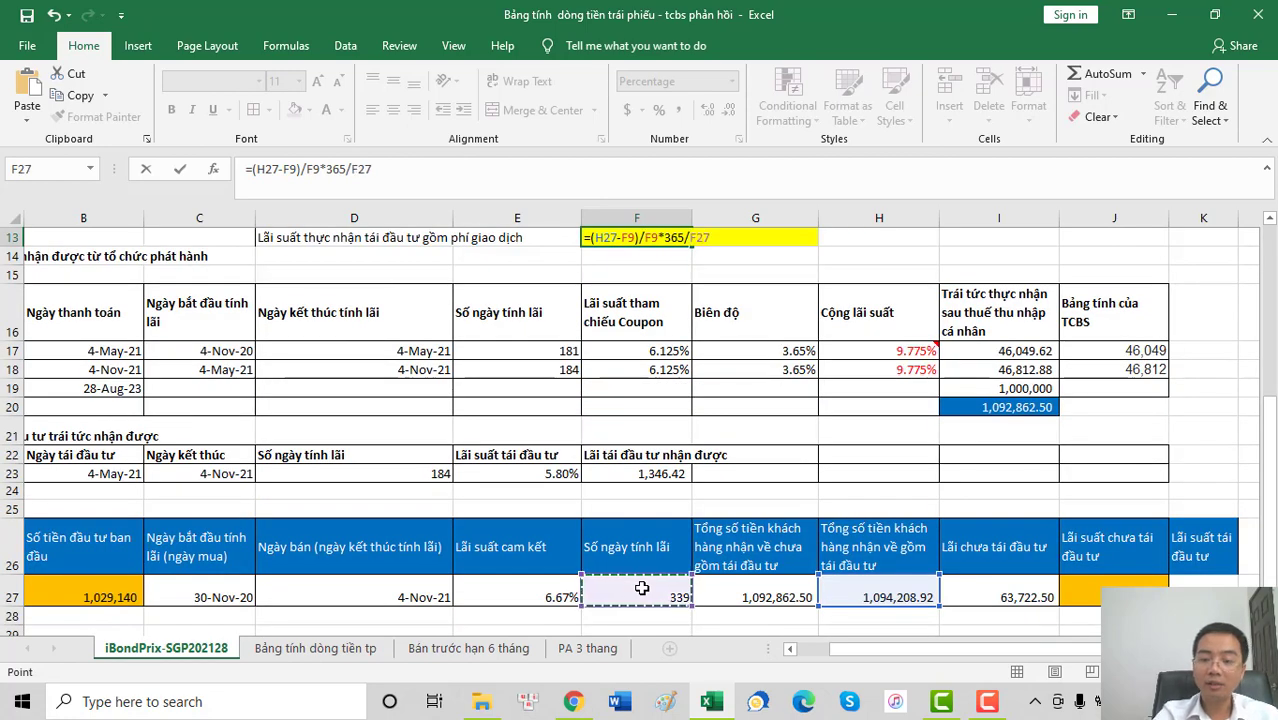
key(Return)
scroll(760, 328, up, 2)
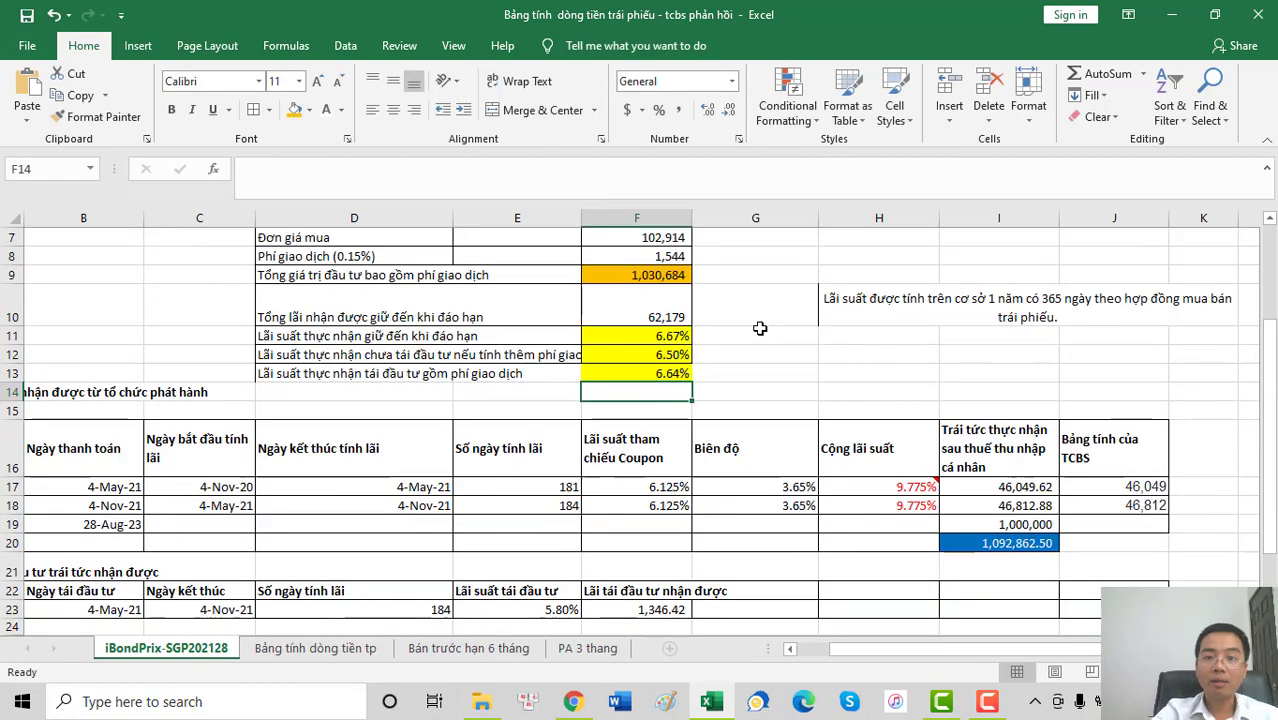
- Fill the fee-adjusted yields in F12:F13 with green and apply borders to D12:F13
drag(300, 354, 645, 373)
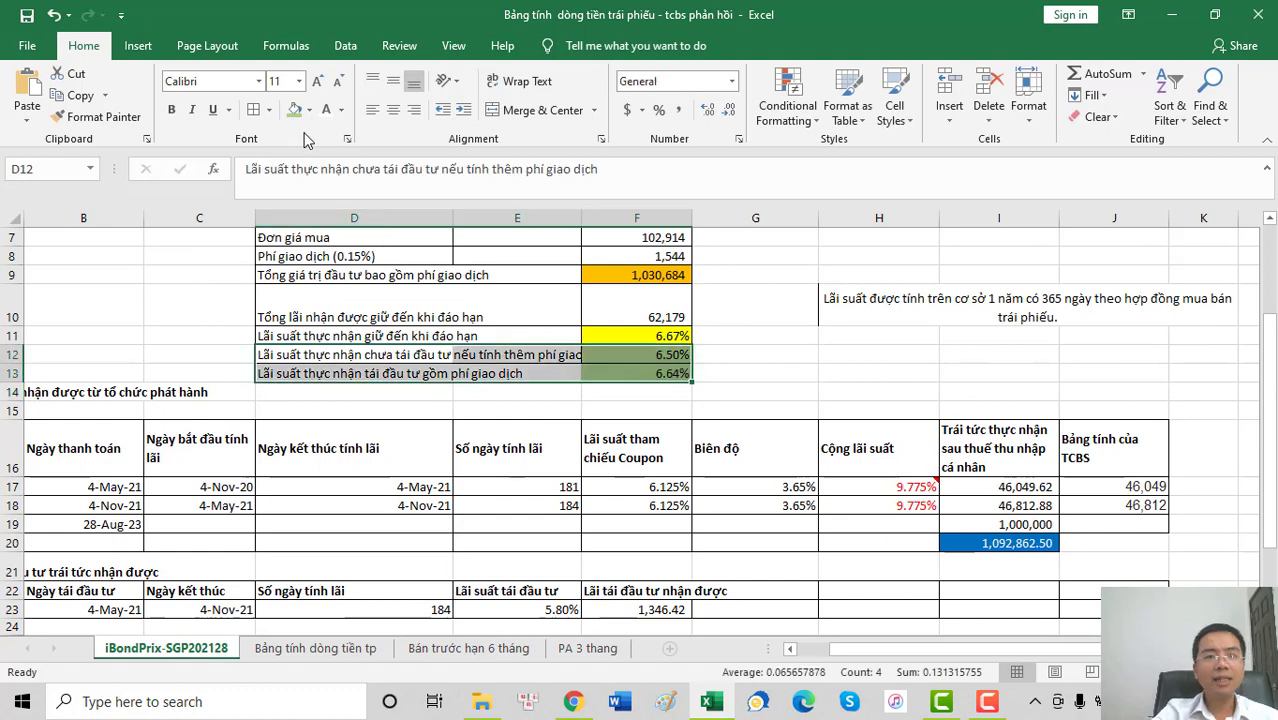
click(253, 109)
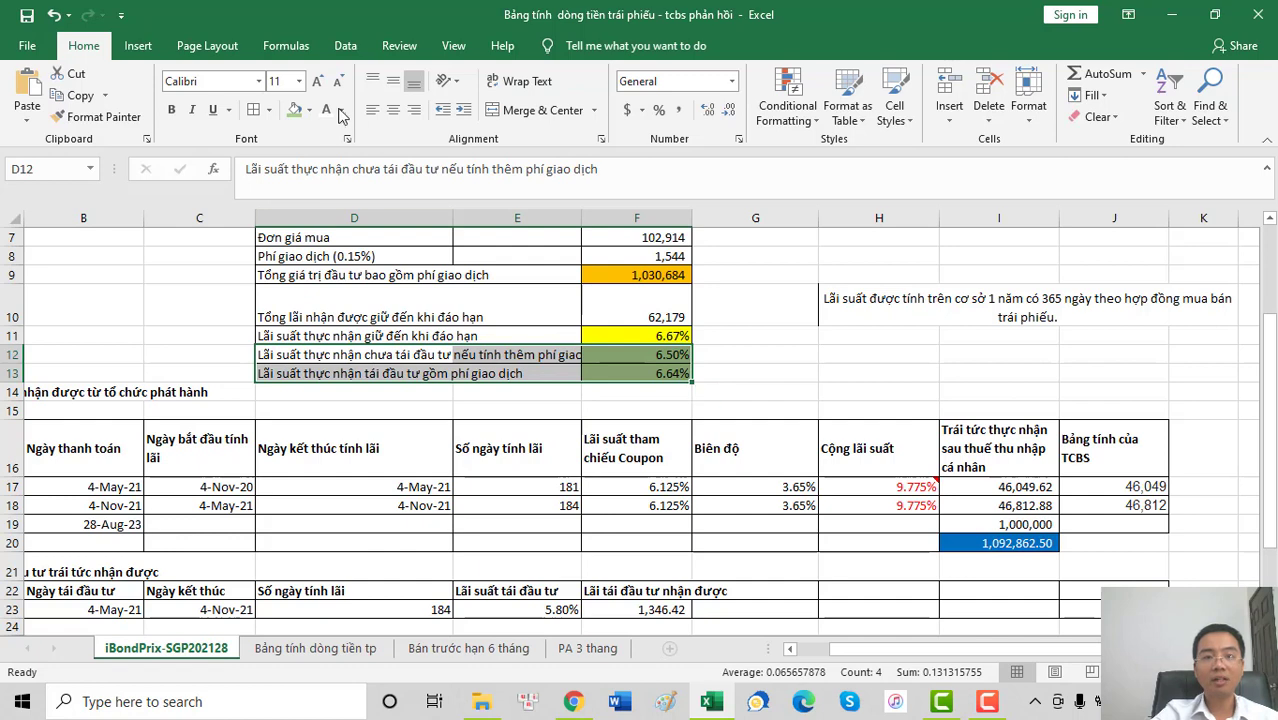
click(253, 112)
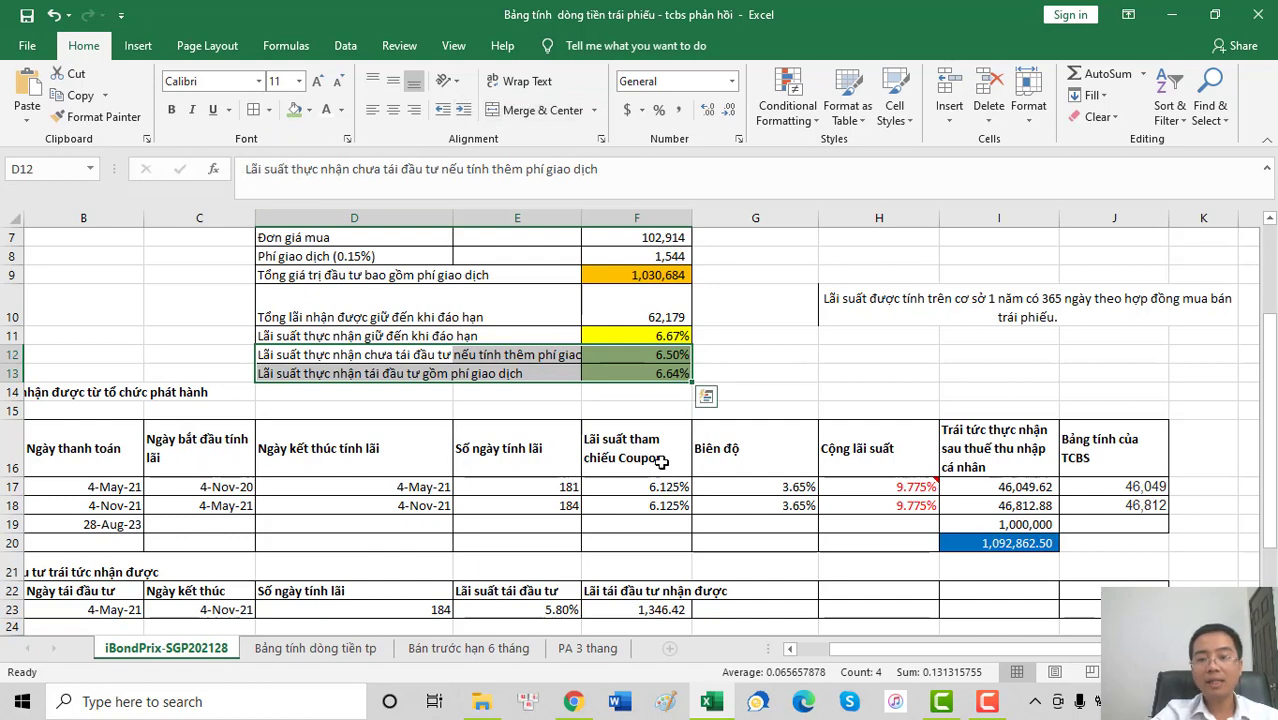
scroll(661, 484, down, 2)
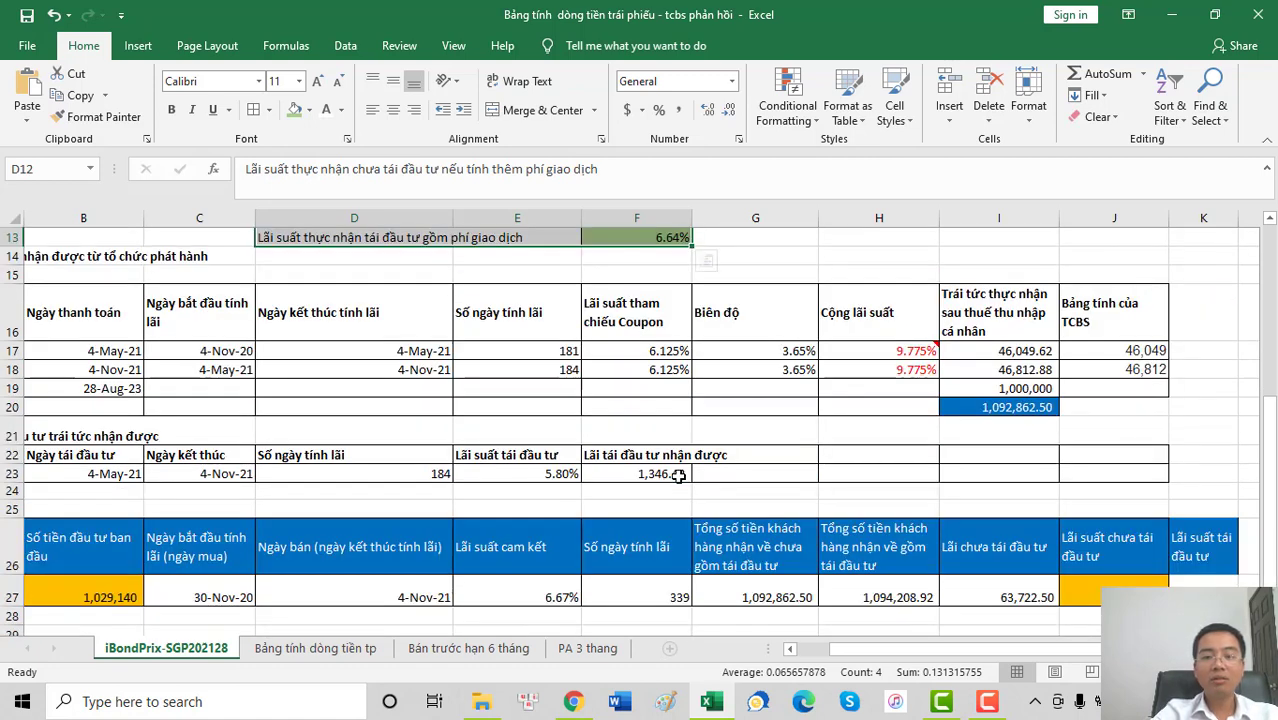
scroll(678, 475, up, 2)
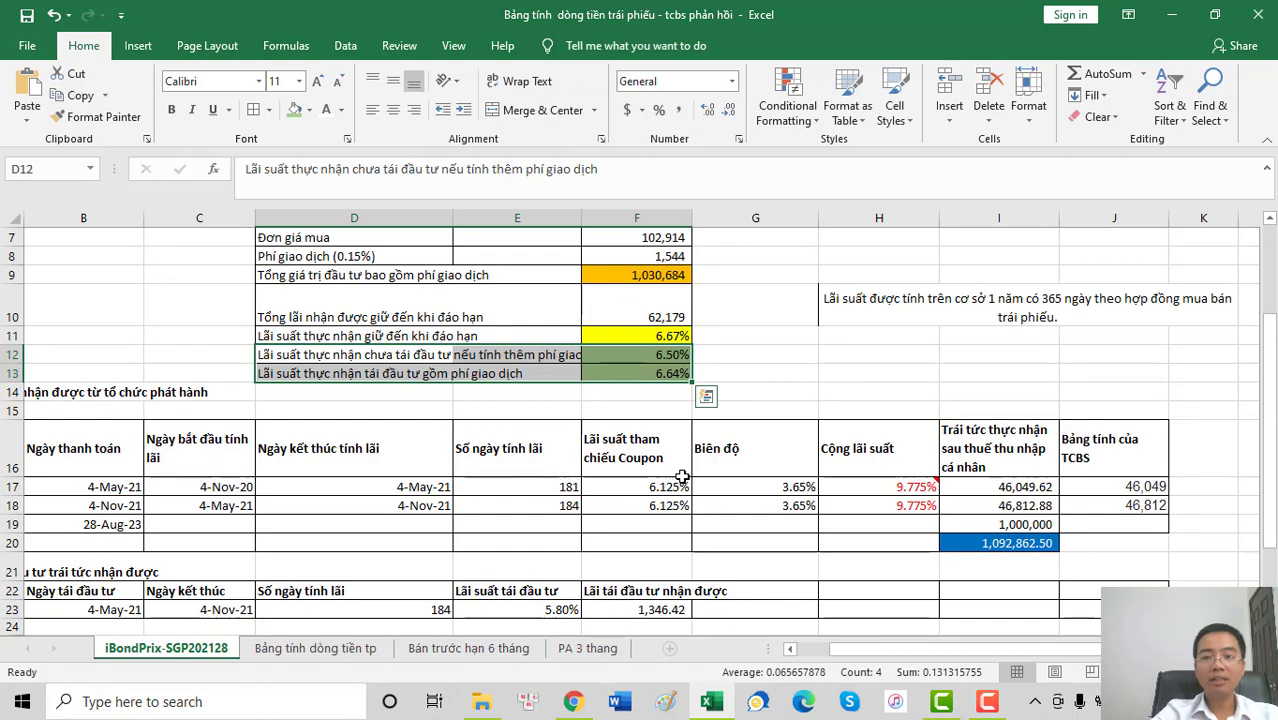
scroll(678, 475, up, 2)
click(290, 279)
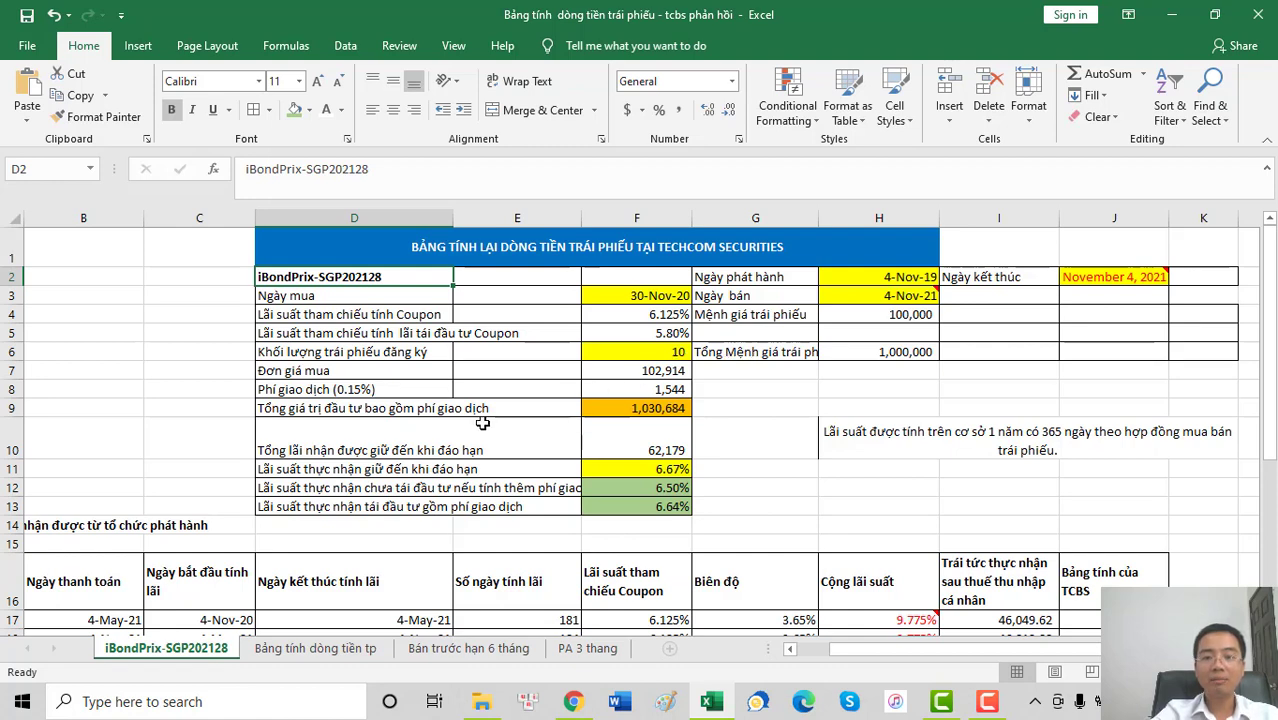
scroll(482, 423, down, 1)
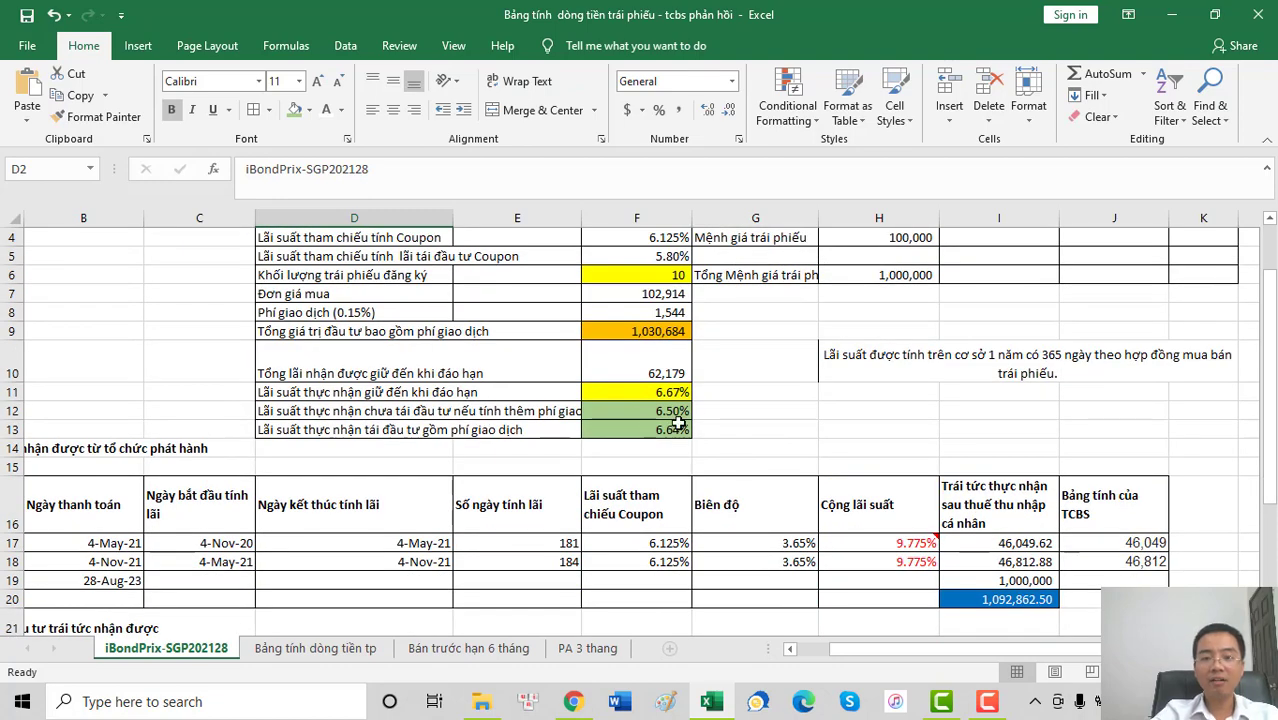
scroll(658, 454, up, 1)
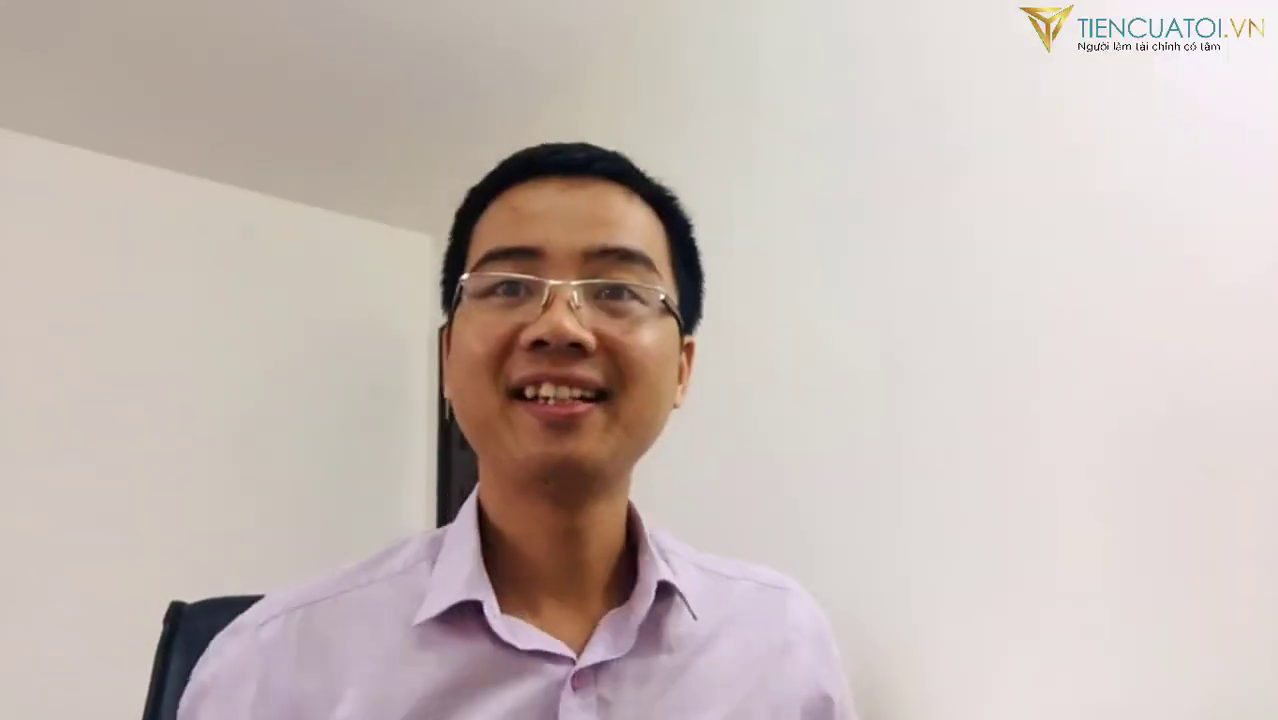